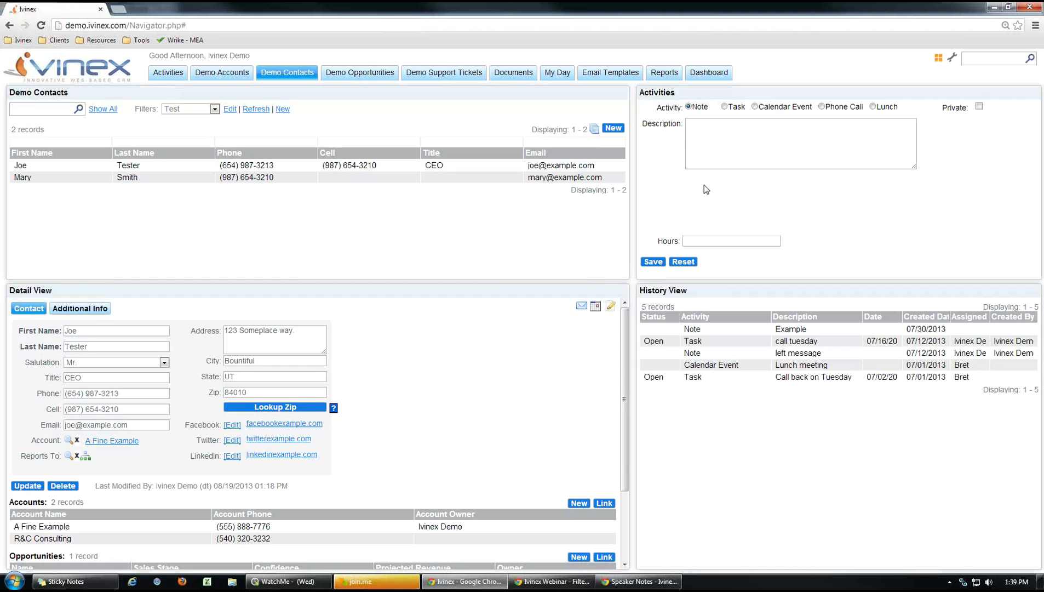
pyautogui.click(594, 130)
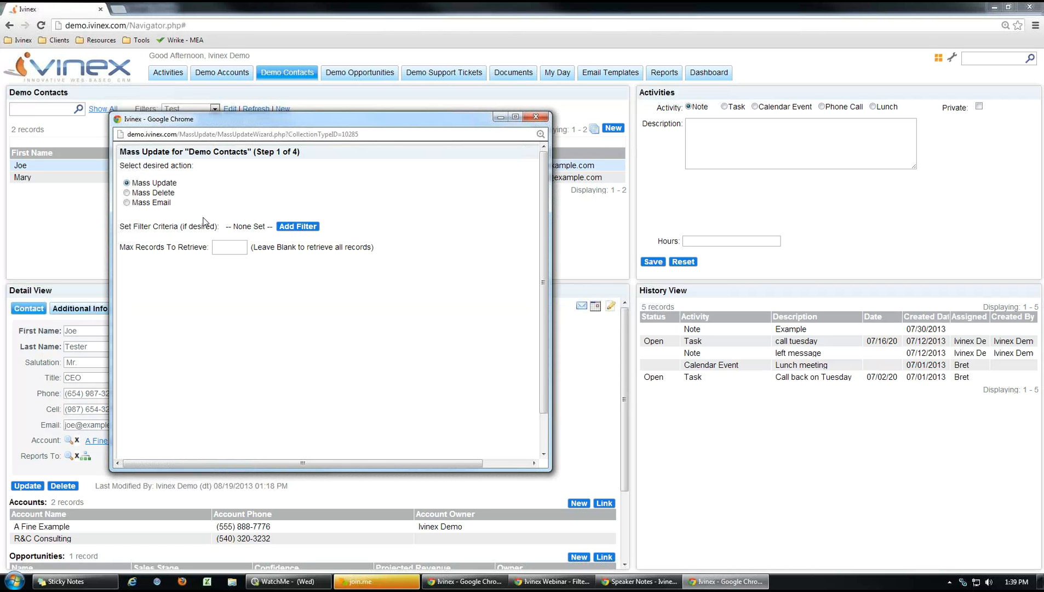
pyautogui.moveTo(211, 122); pyautogui.dragTo(488, 107)
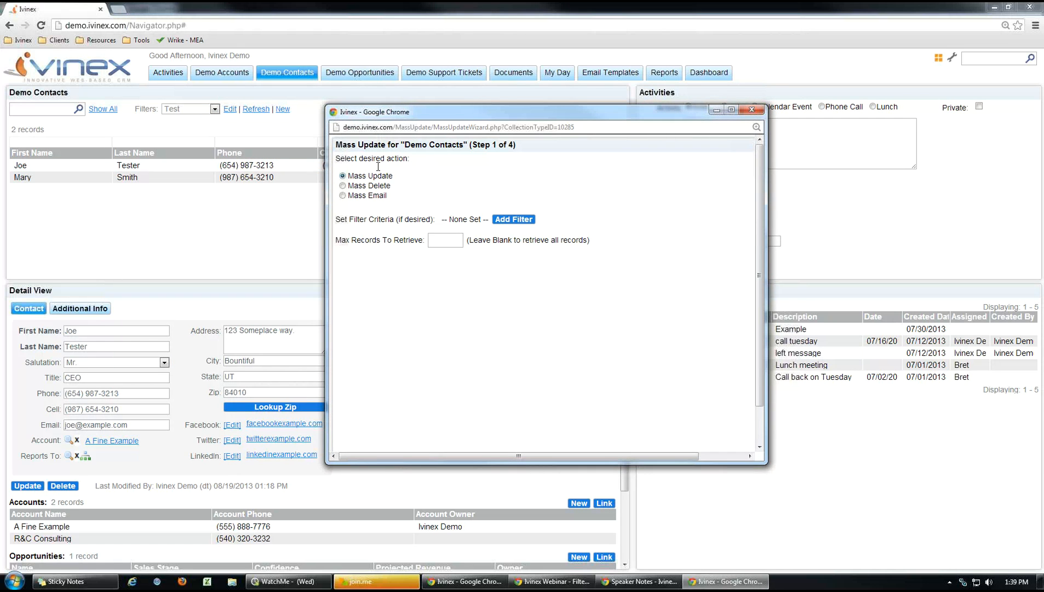
pyautogui.click(370, 198)
pyautogui.click(752, 110)
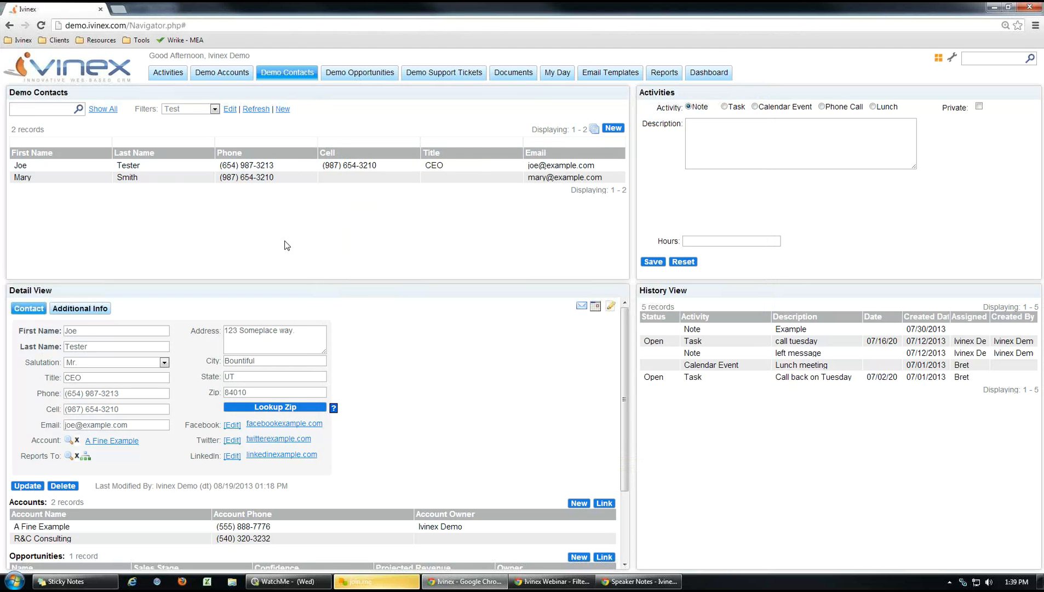
# Open the Test filter and change its criterion from State Equal UT to Email Changed.
pyautogui.click(230, 110)
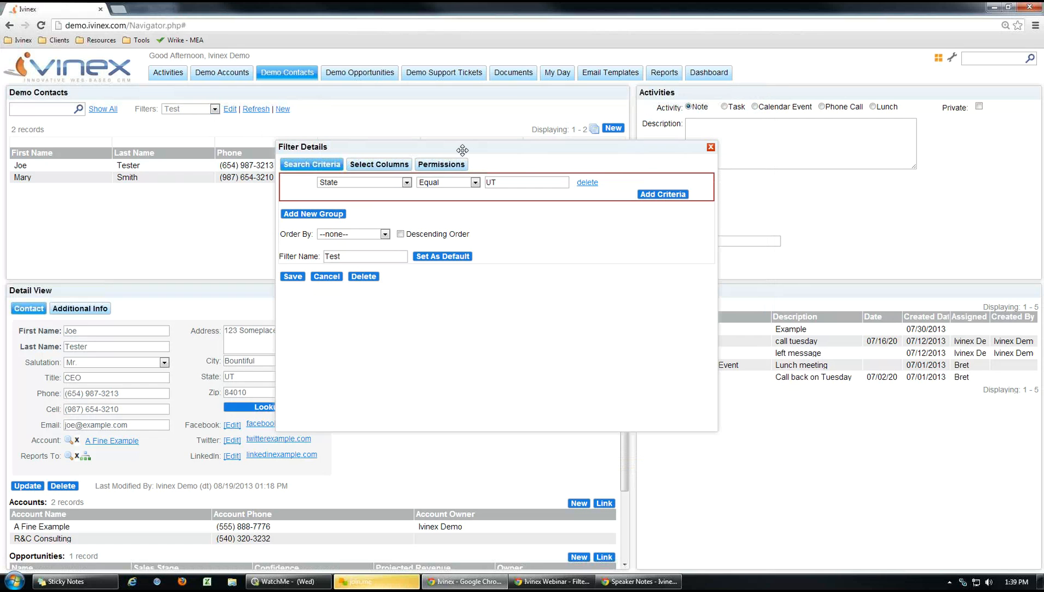
pyautogui.moveTo(463, 149); pyautogui.dragTo(428, 150)
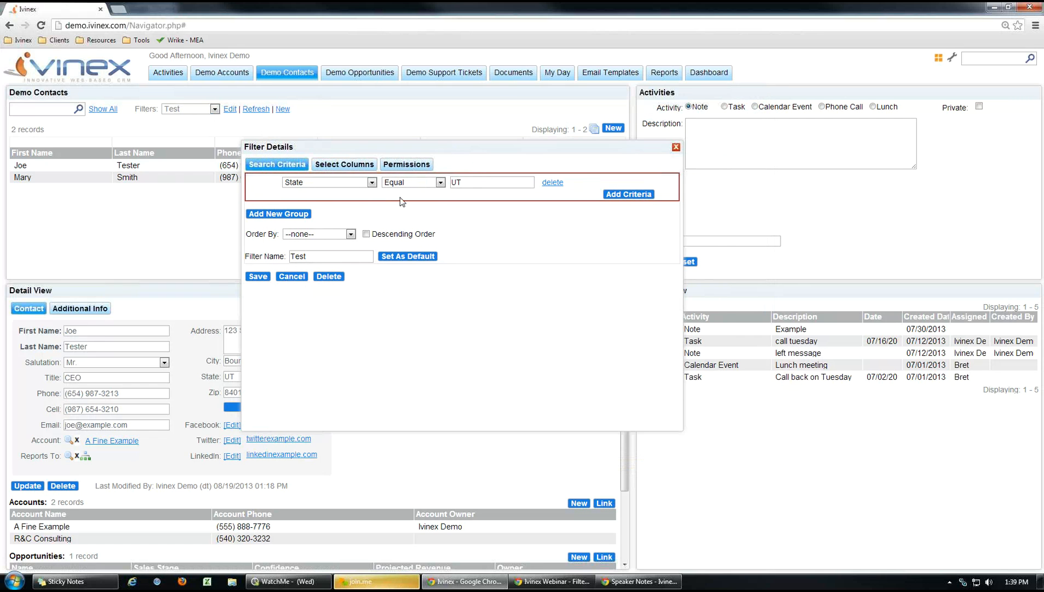
pyautogui.click(372, 183)
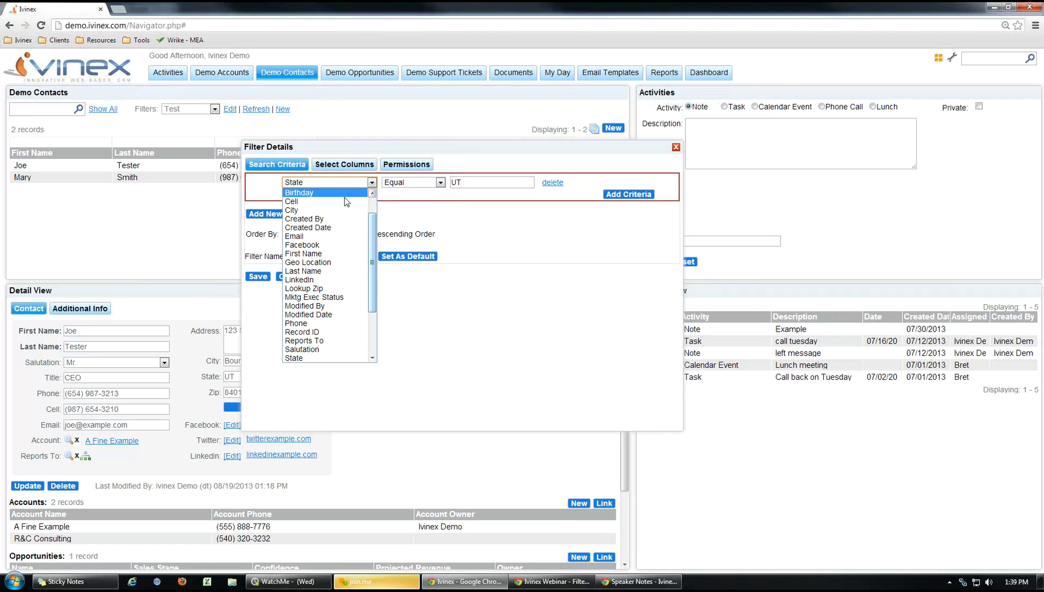
pyautogui.click(337, 237)
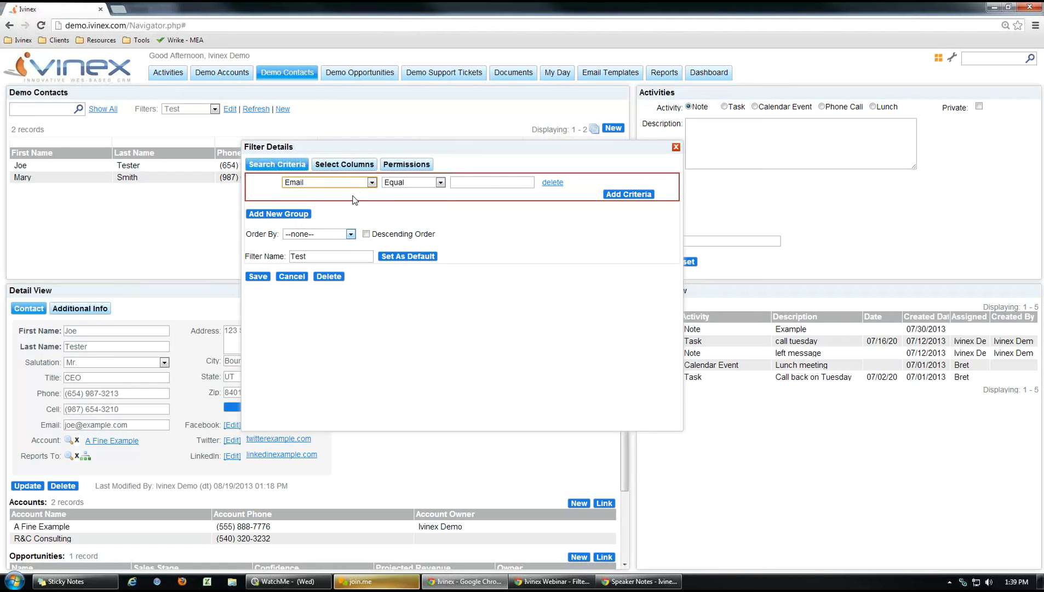
pyautogui.click(440, 183)
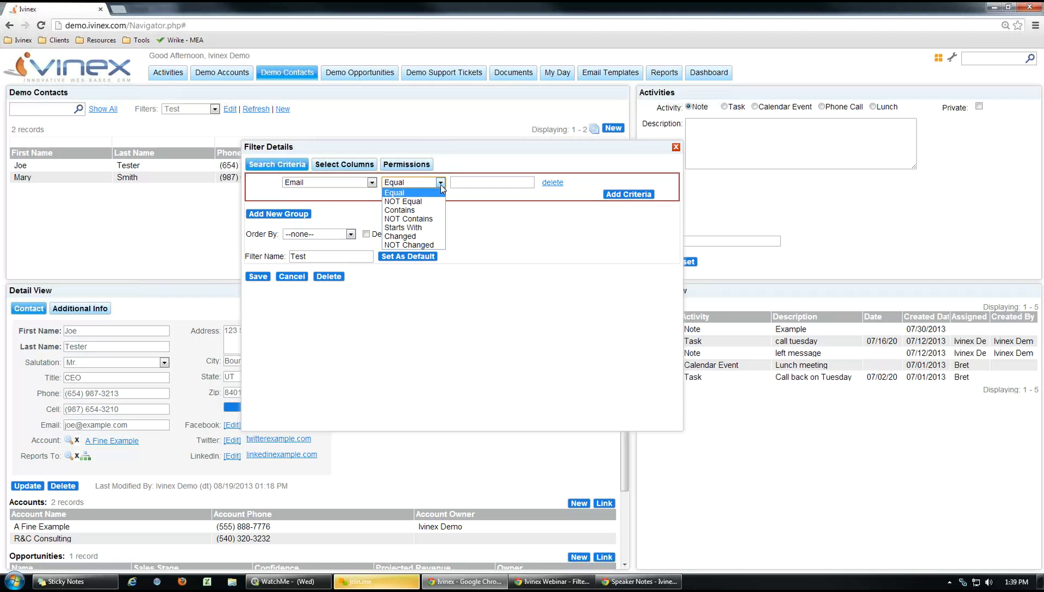
pyautogui.click(410, 237)
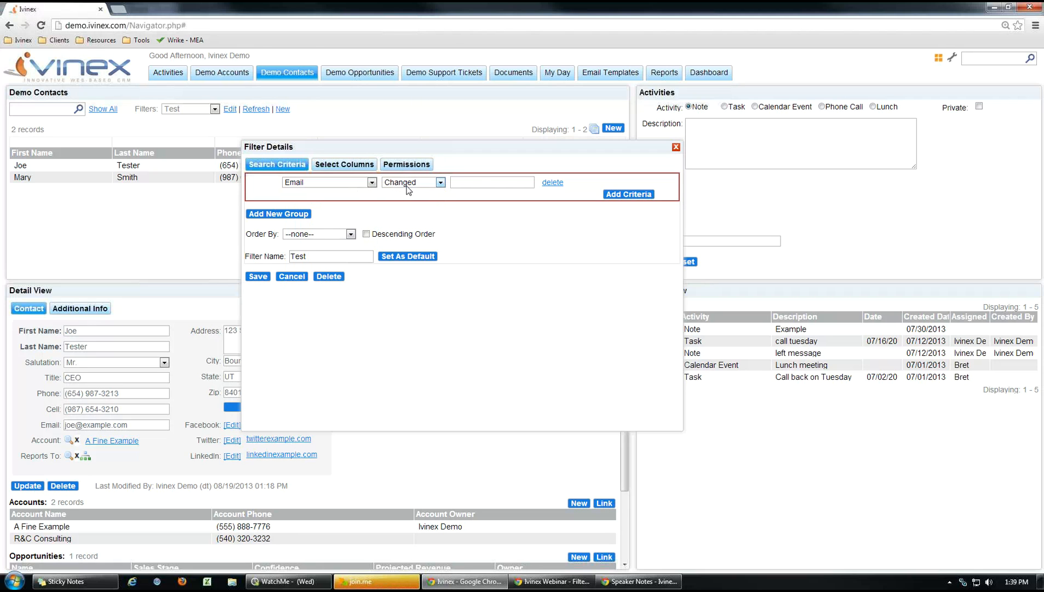
# Leave the criterion value empty, view the filters slide presentation, and return to Ivinex.
pyautogui.click(475, 183)
pyautogui.click(507, 231)
pyautogui.click(445, 584)
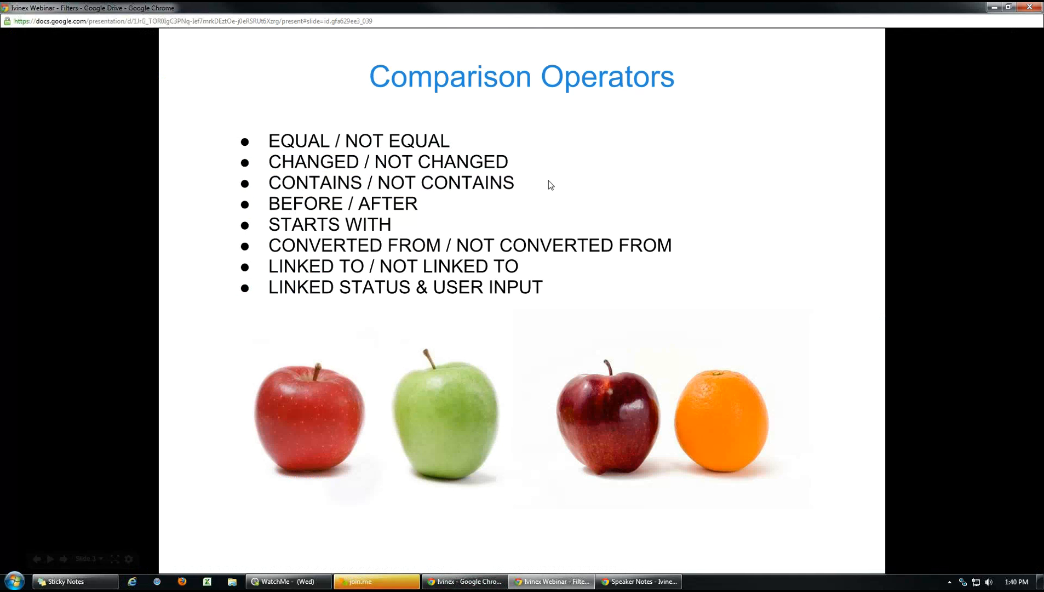
pyautogui.hotkey('alt', 'Tab')
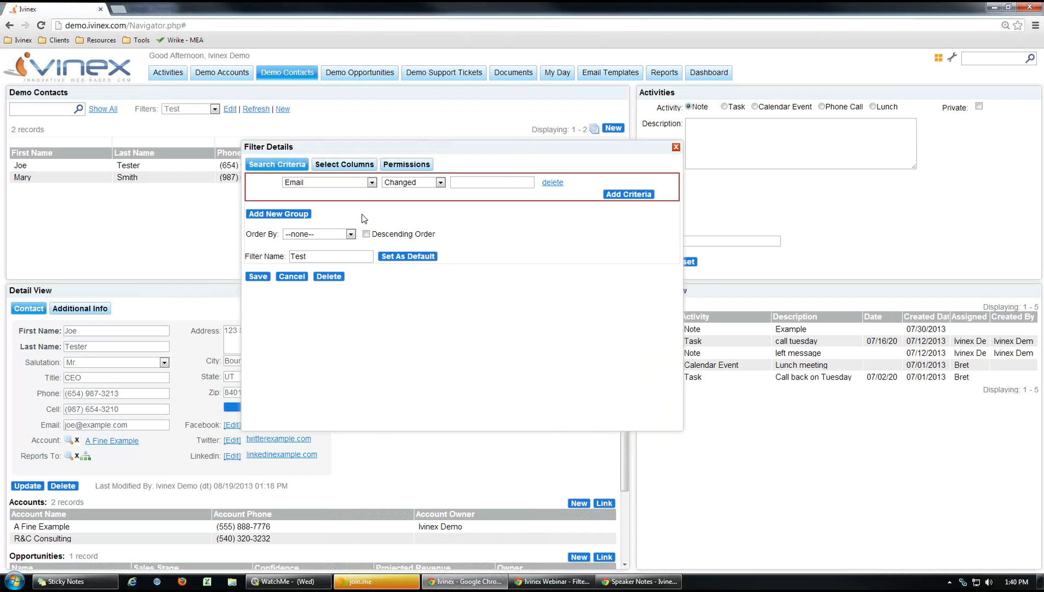
# Change the Test filter criterion to First Name Contains and save it.
pyautogui.click(372, 182)
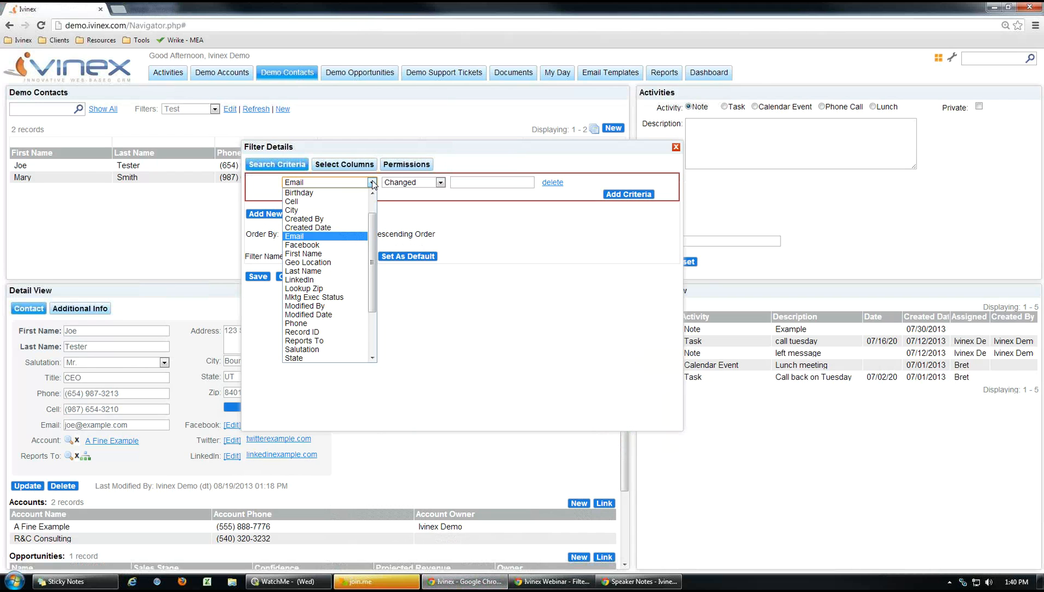
pyautogui.click(323, 253)
pyautogui.click(441, 183)
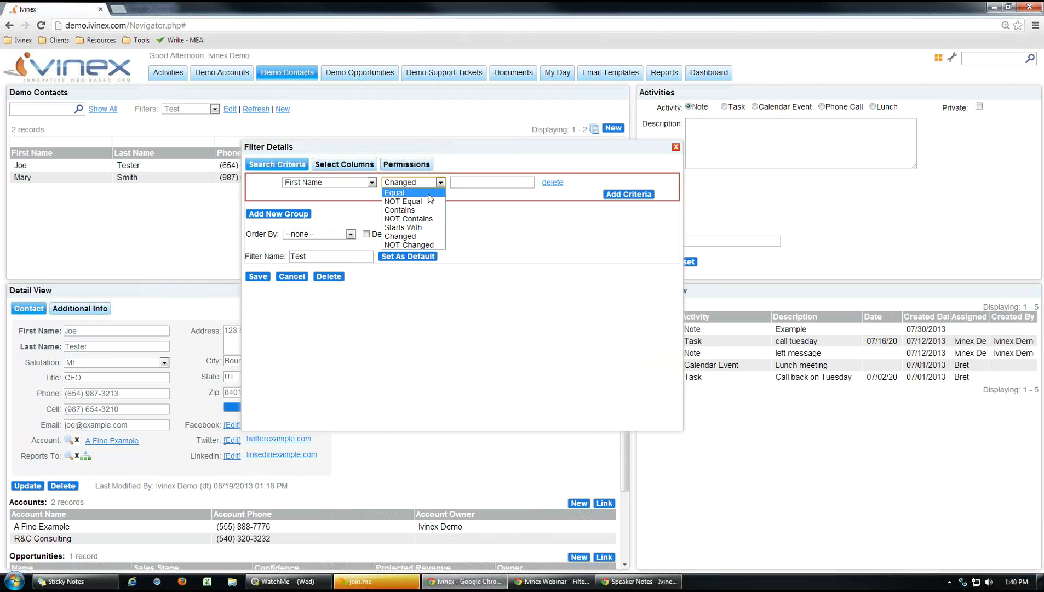
pyautogui.click(405, 210)
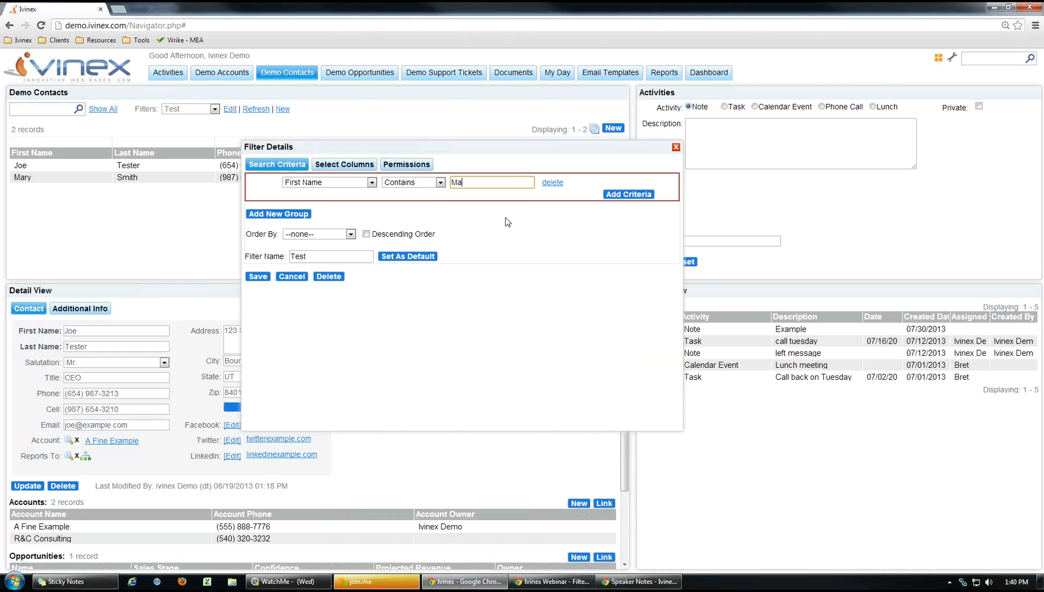
pyautogui.click(260, 278)
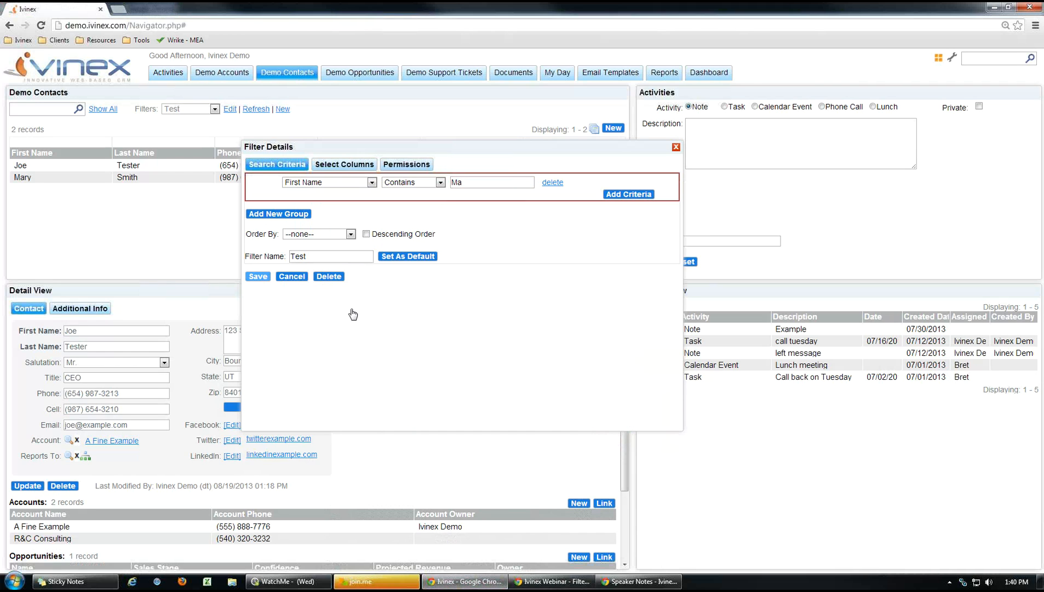
# Select the single matching contact, glance at the slides, and return to the contacts page.
pyautogui.click(22, 167)
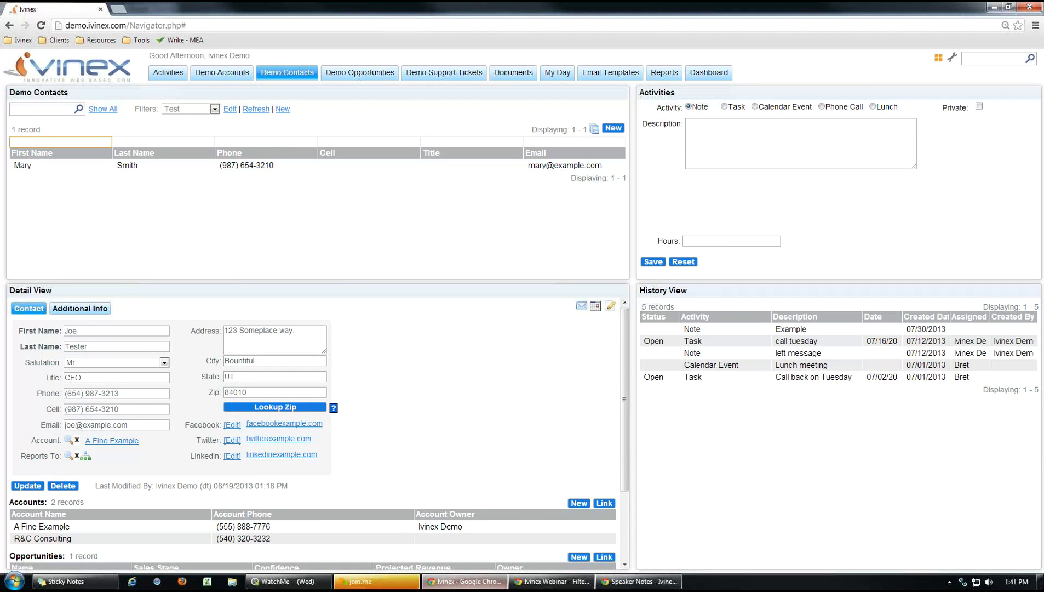
pyautogui.click(476, 585)
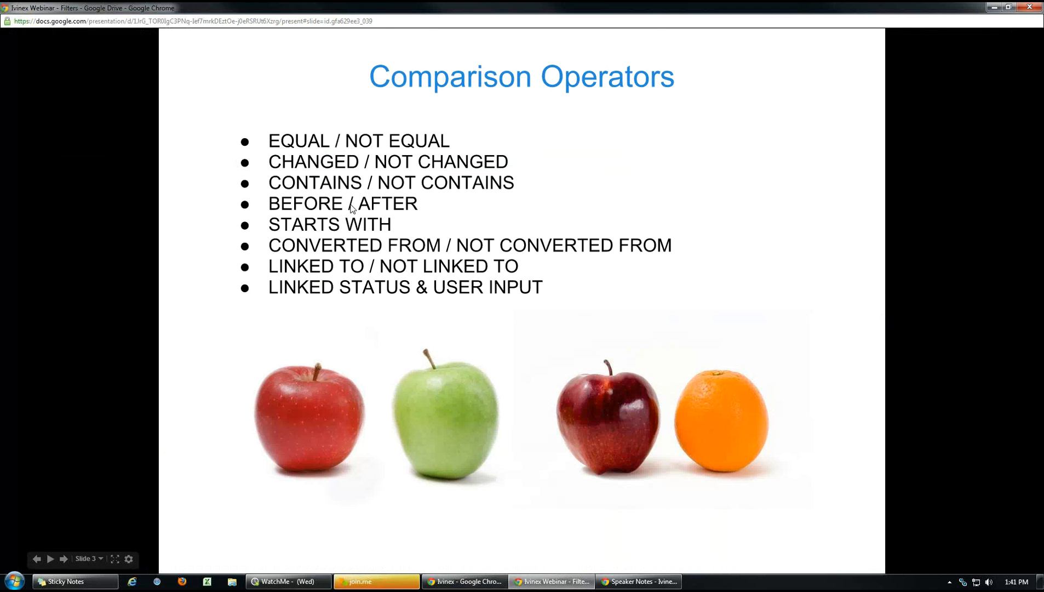
pyautogui.click(493, 580)
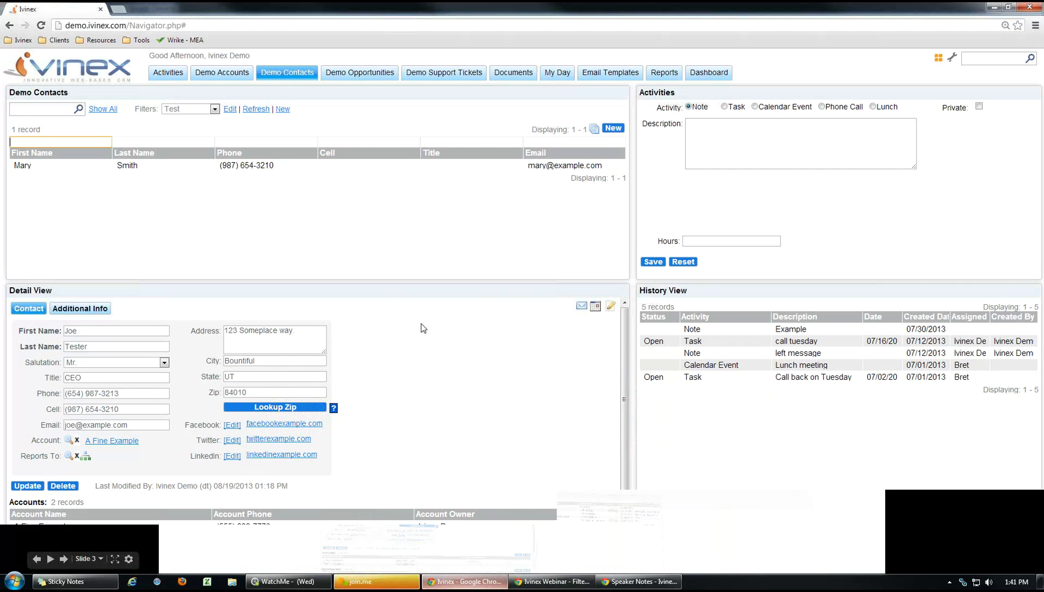
# Open the Test filter and set its first criterion to Created Date After.
pyautogui.click(215, 110)
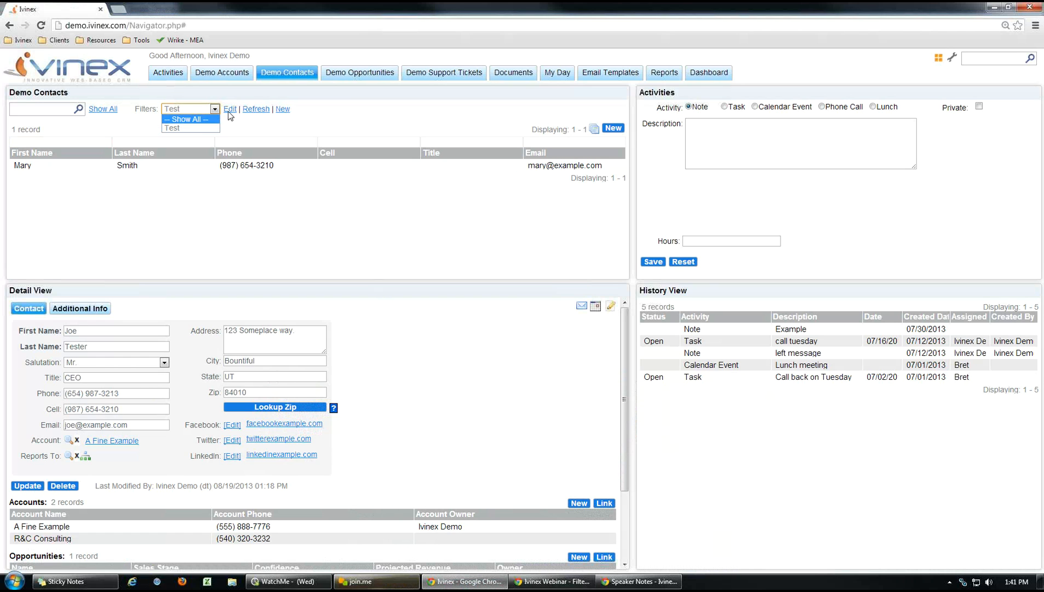
pyautogui.click(230, 111)
pyautogui.click(230, 109)
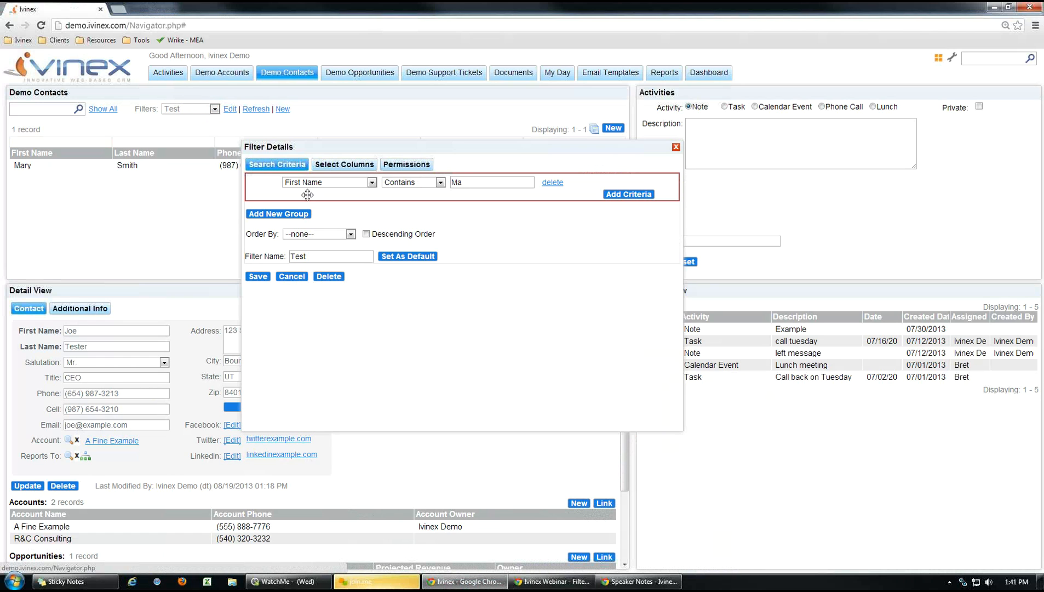
pyautogui.click(372, 182)
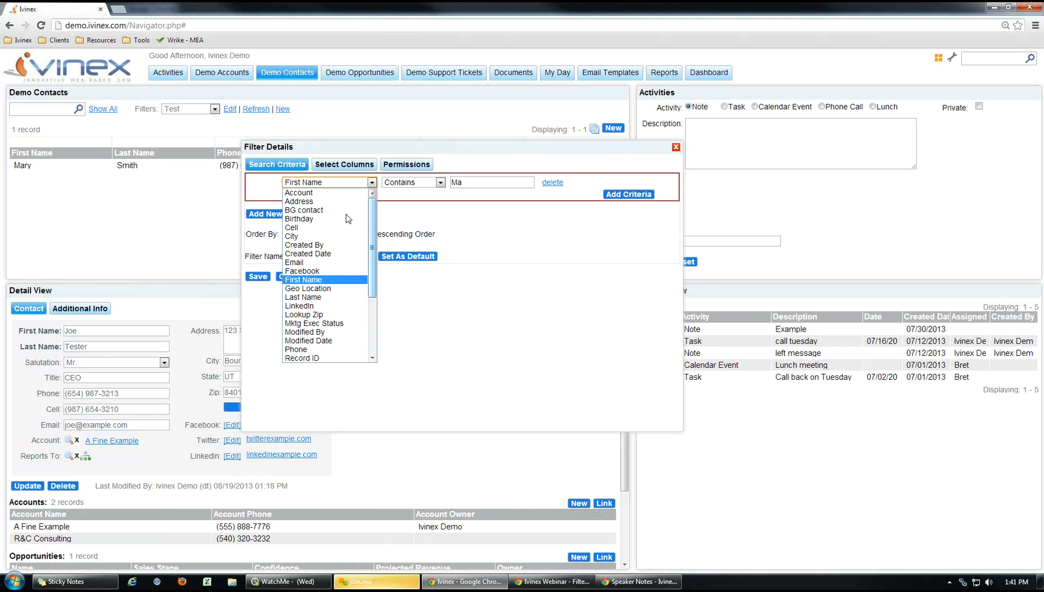
pyautogui.click(327, 254)
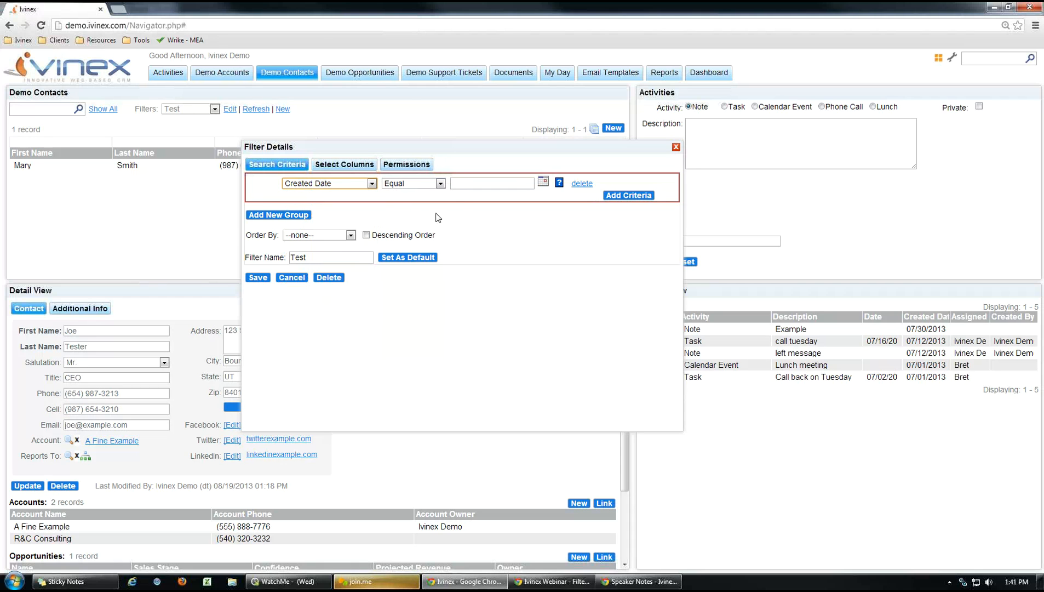
pyautogui.click(441, 185)
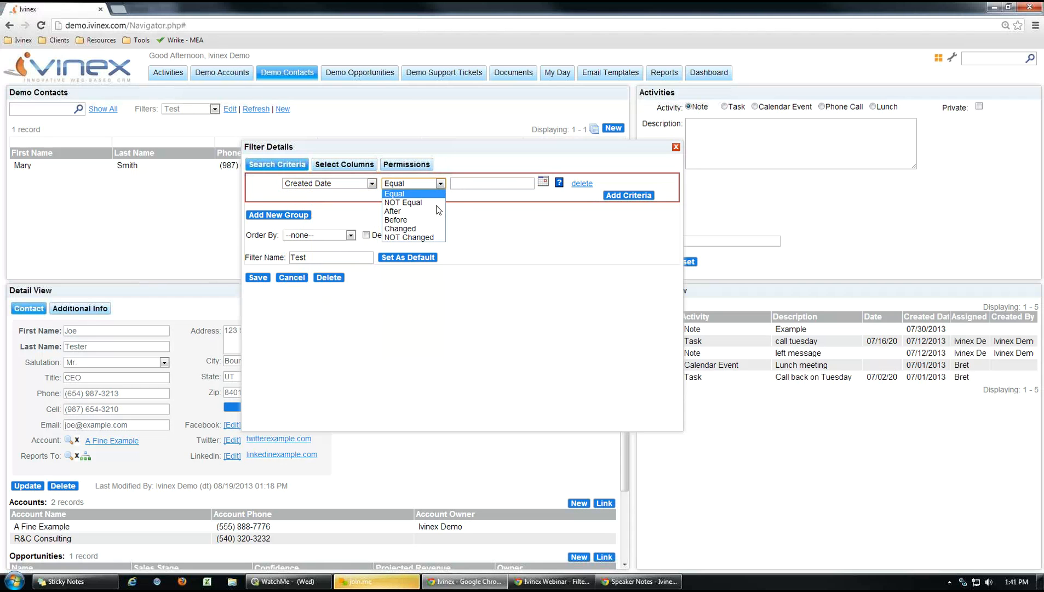
pyautogui.click(409, 211)
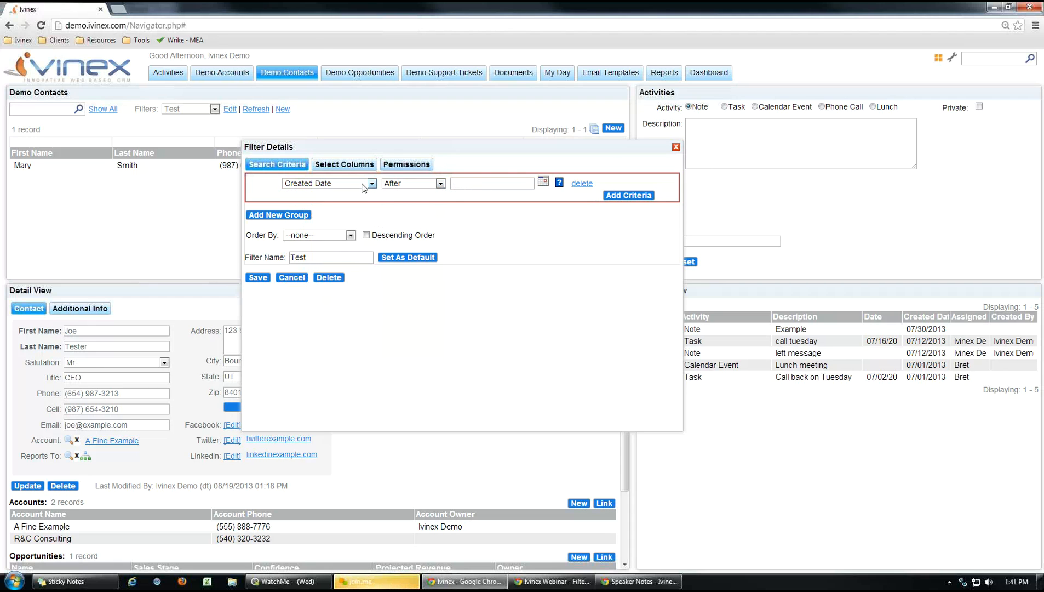
# Set the After date to 07/31/2013 and add a second criteria row.
pyautogui.click(542, 182)
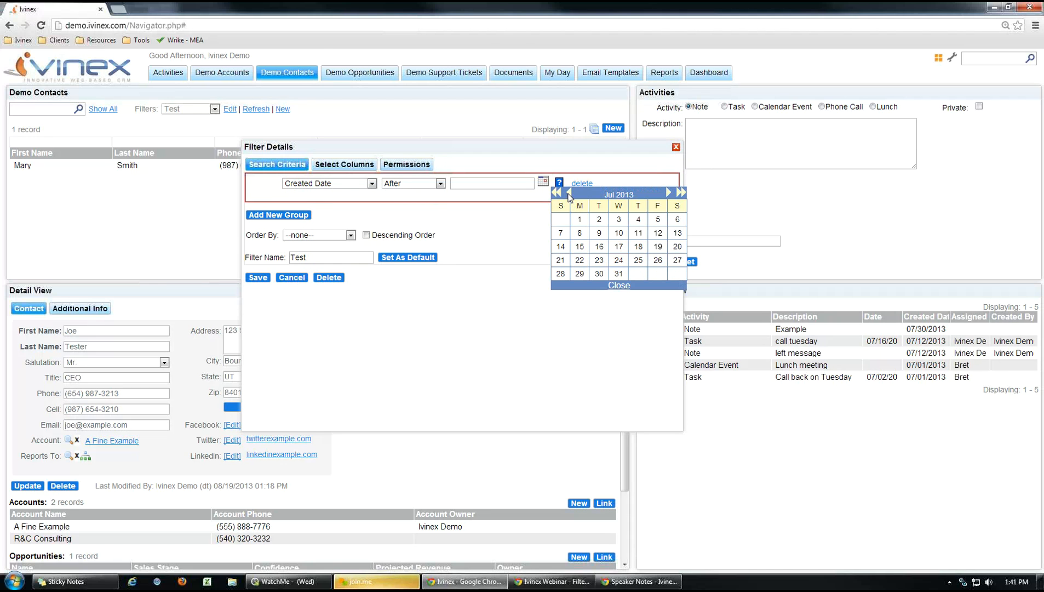
pyautogui.click(619, 274)
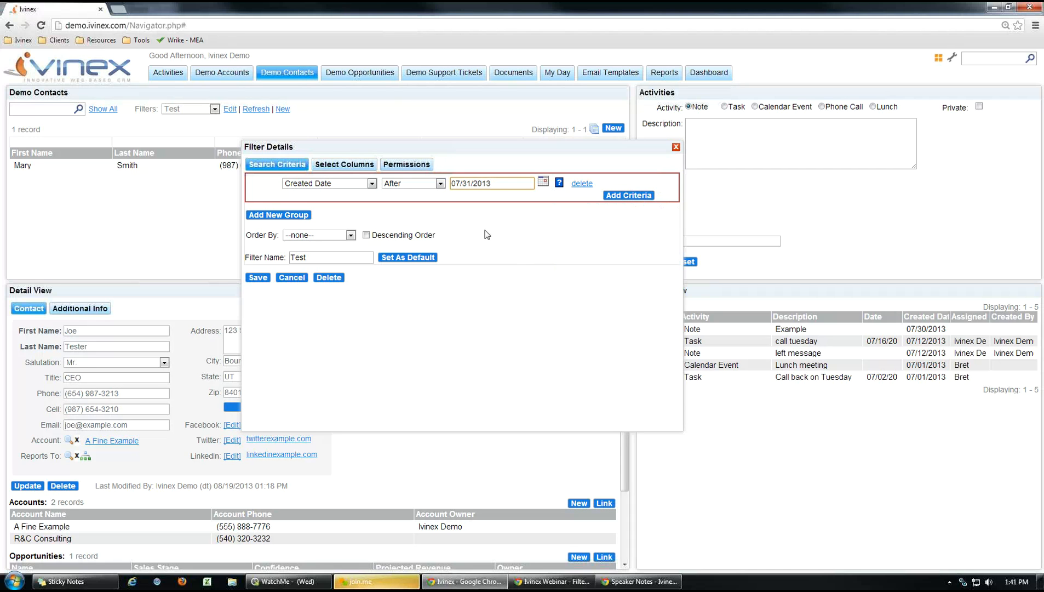
pyautogui.click(619, 195)
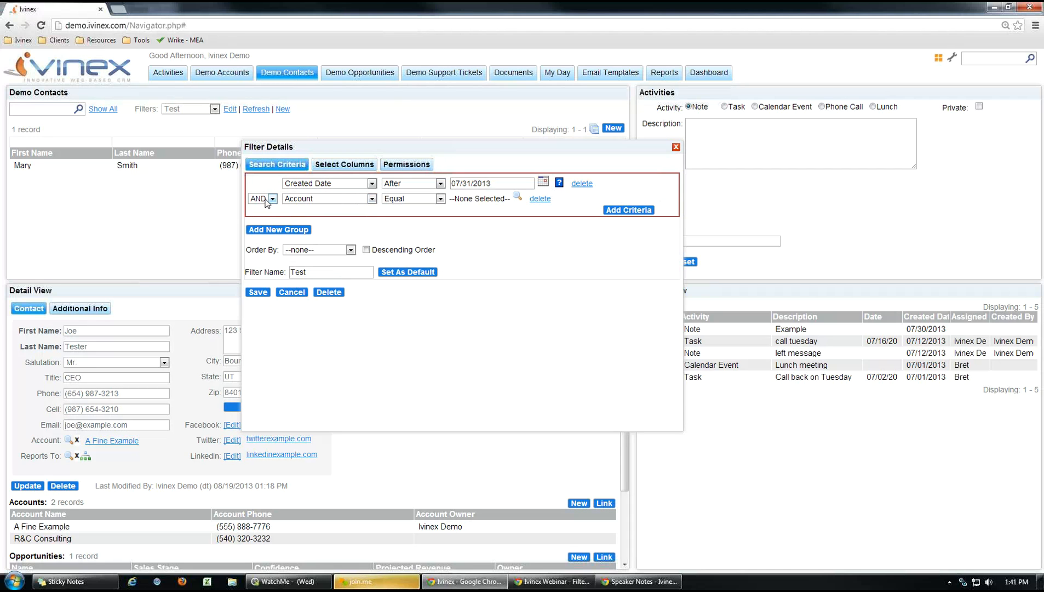
# Set the second criterion to Created Date Before 08/21/2013 and save the filter.
pyautogui.click(372, 198)
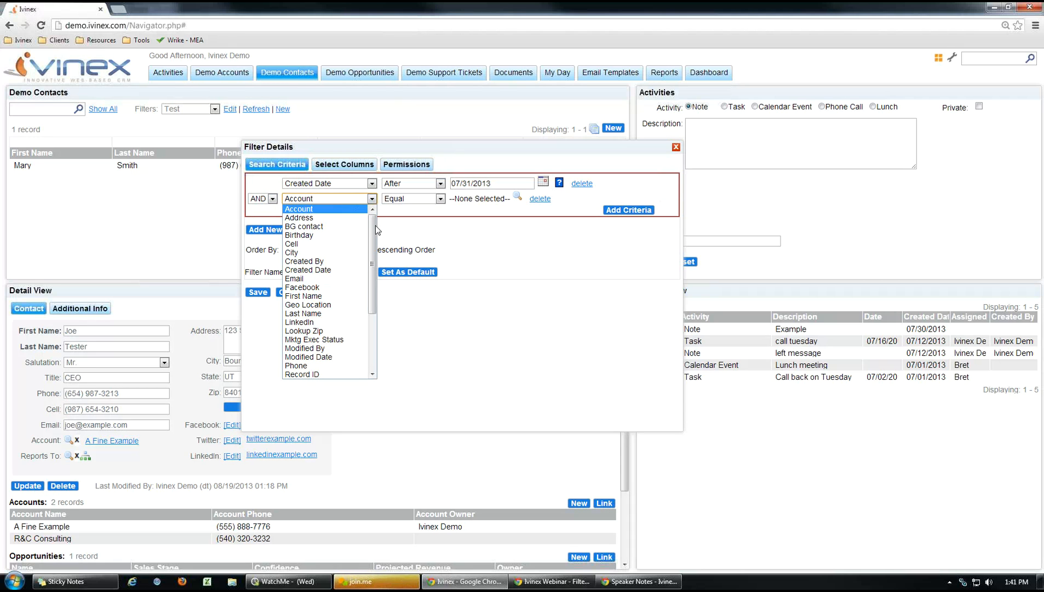
pyautogui.click(308, 269)
pyautogui.click(440, 198)
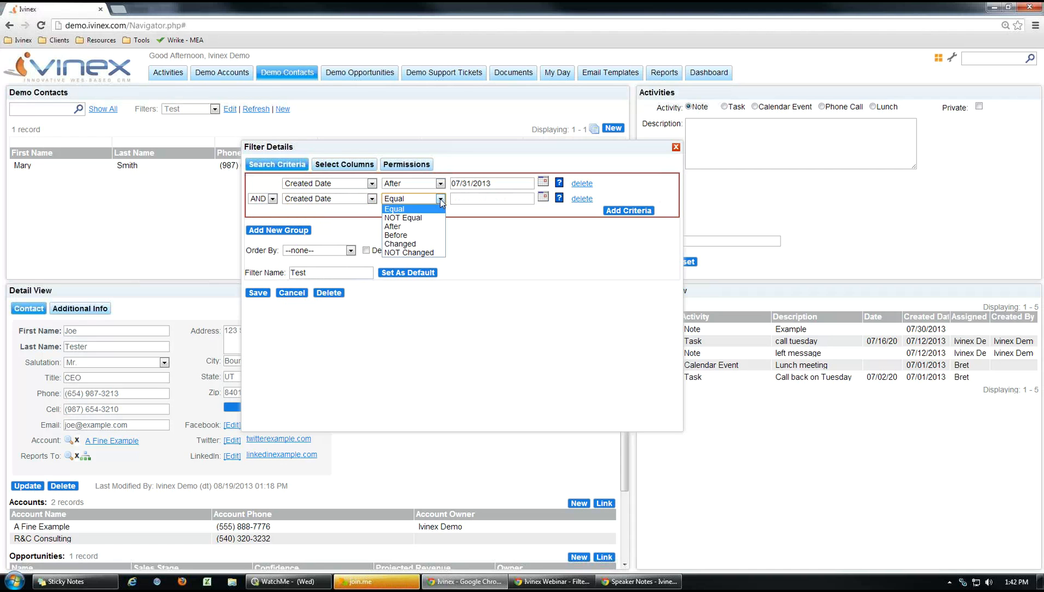
pyautogui.click(422, 234)
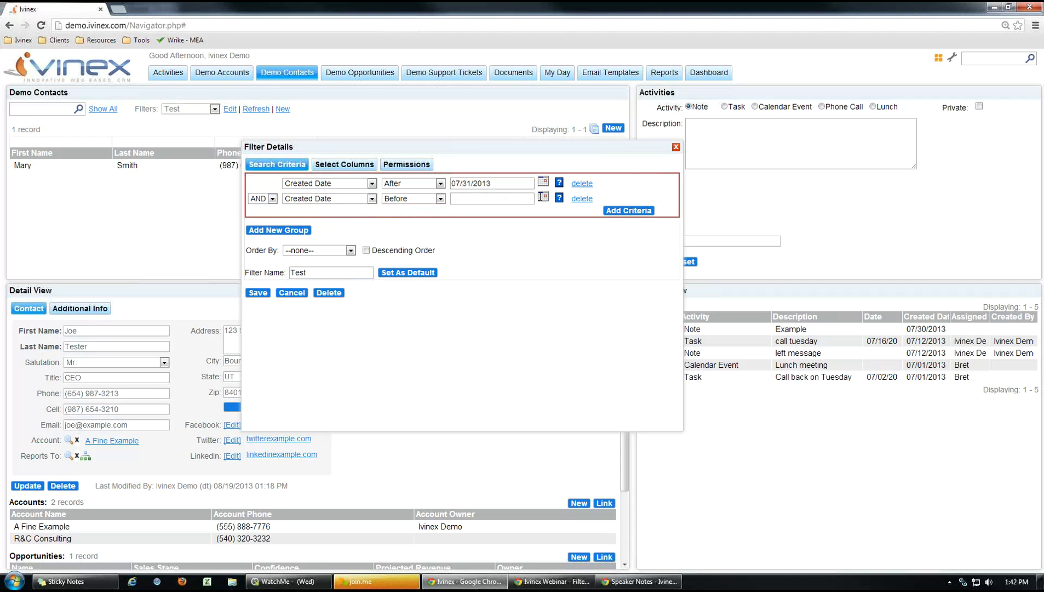
pyautogui.click(542, 197)
pyautogui.click(618, 279)
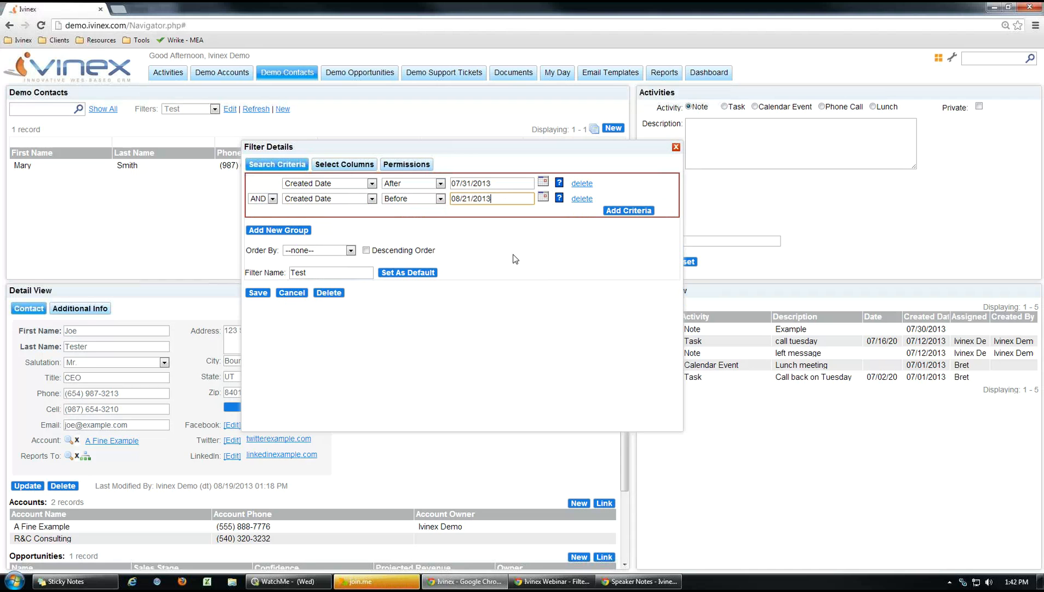
pyautogui.click(513, 255)
pyautogui.click(258, 292)
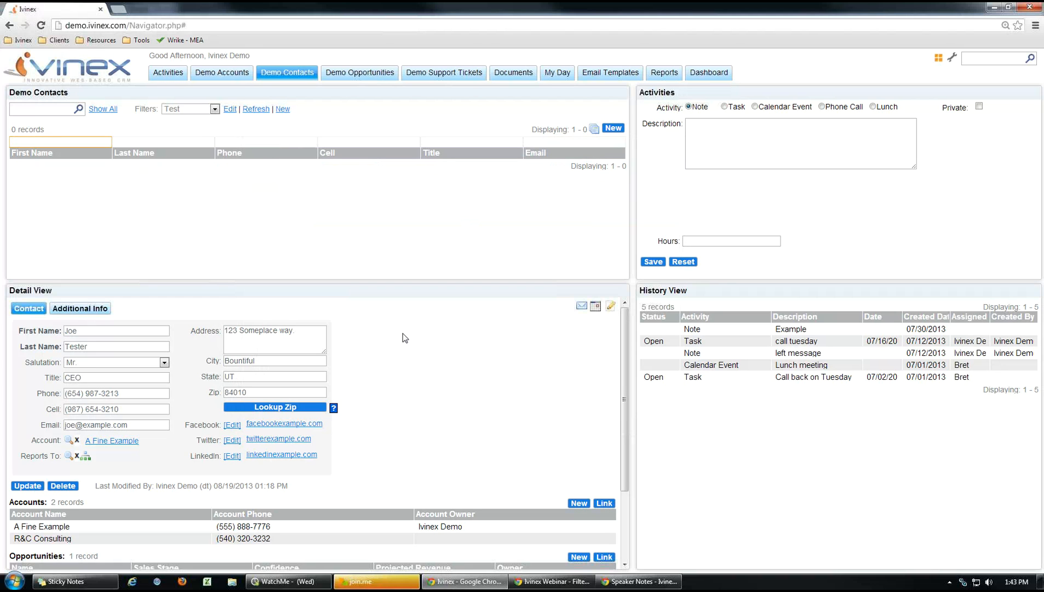
# Review the Test filter's two date criteria, then switch to the Comparison Operators slides.
pyautogui.click(230, 111)
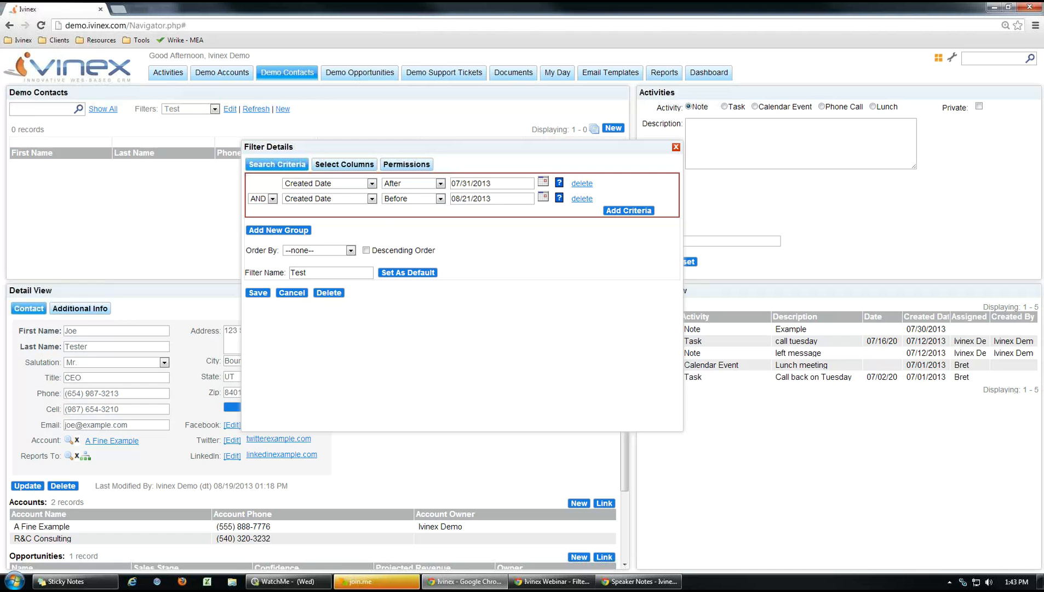
pyautogui.hotkey('alt', 'Tab')
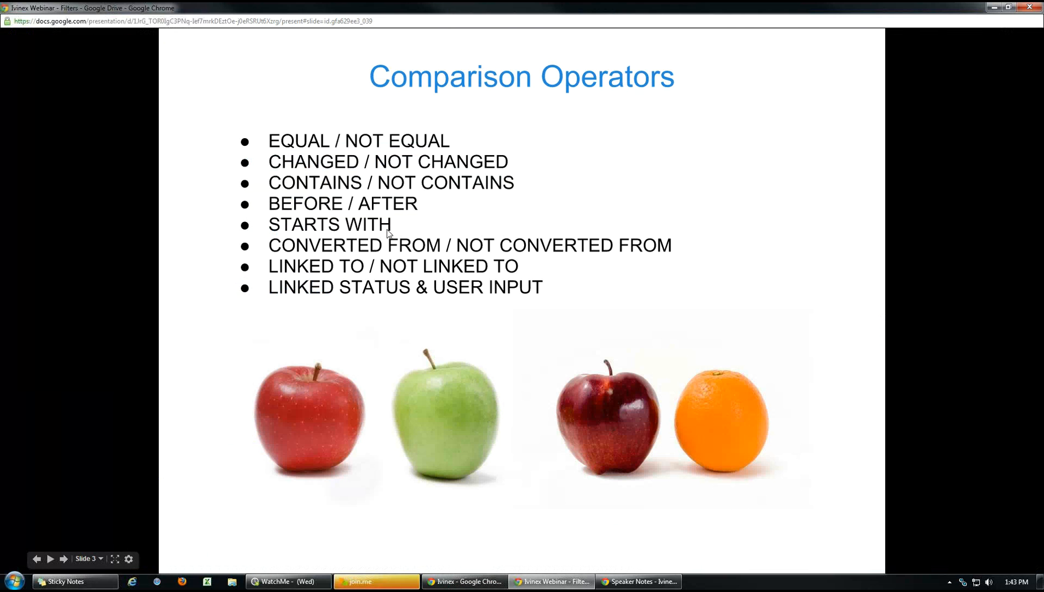
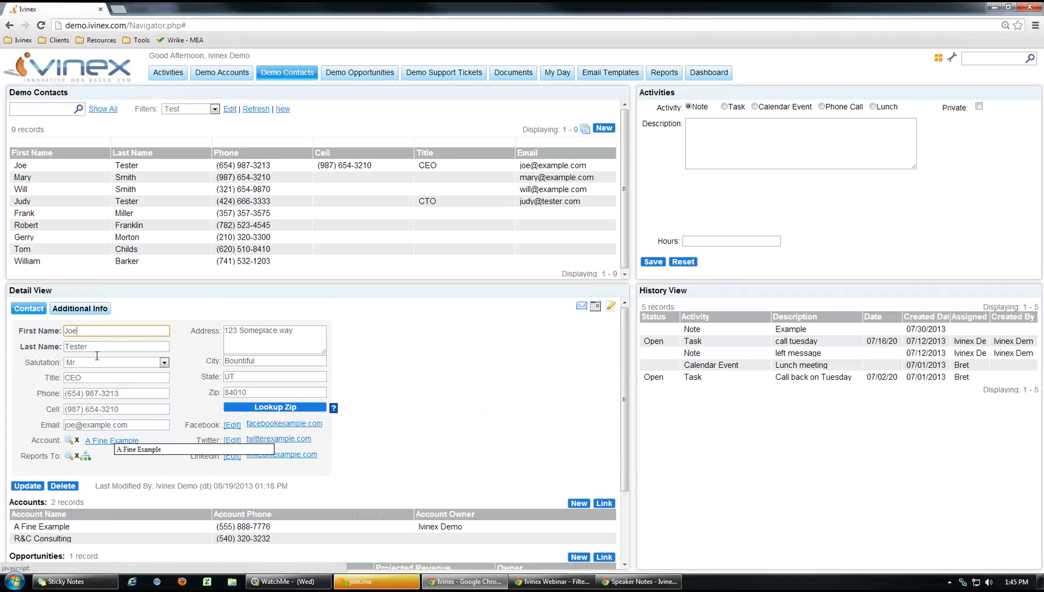
# Scroll through Joe Tester's contact record and briefly highlight his first name.
pyautogui.click(469, 428)
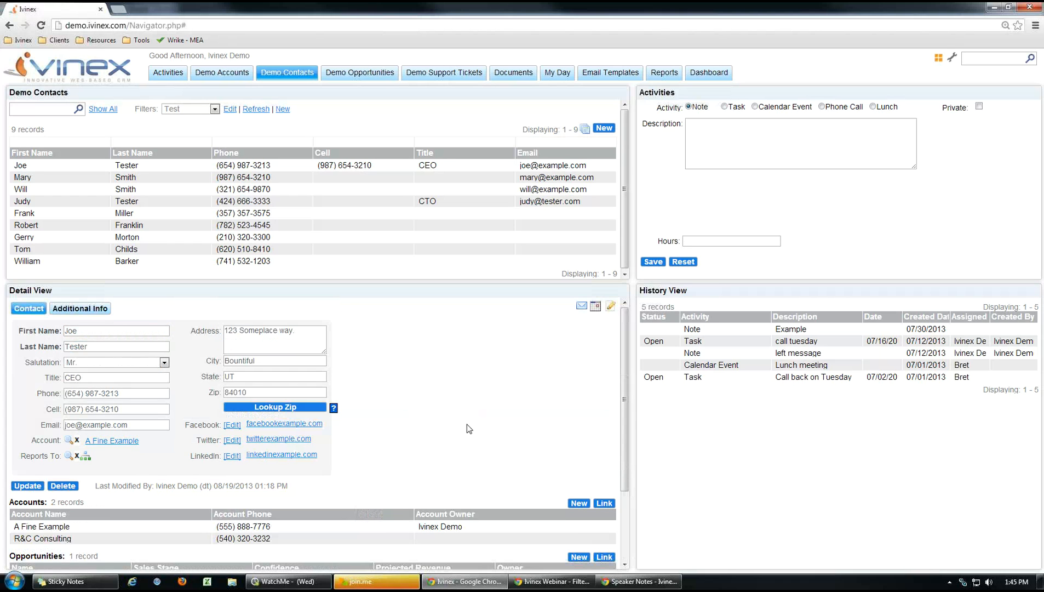
pyautogui.scroll(-1, 469, 428)
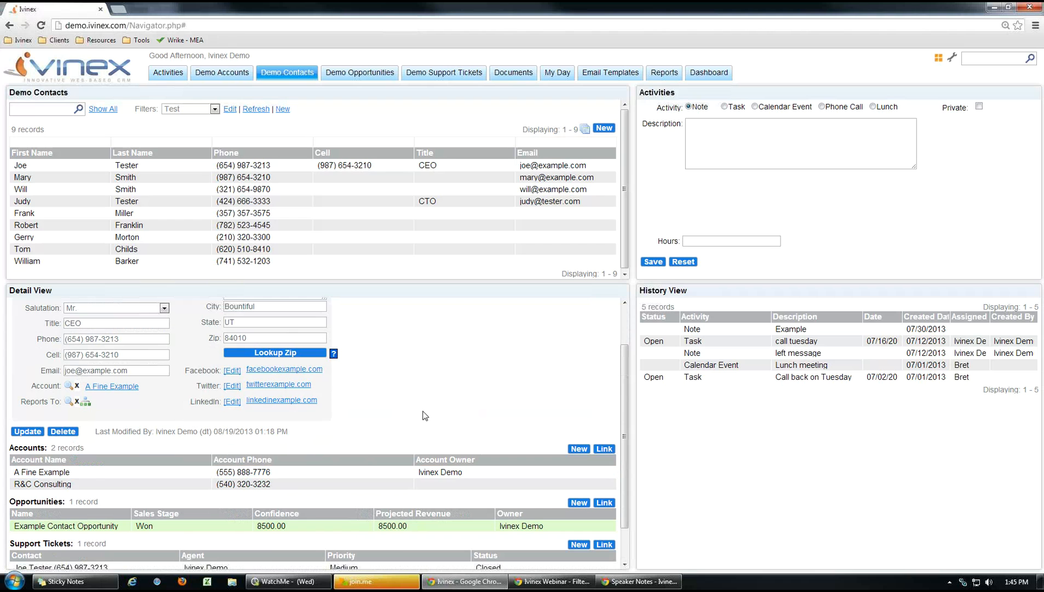
pyautogui.scroll(1, 428, 416)
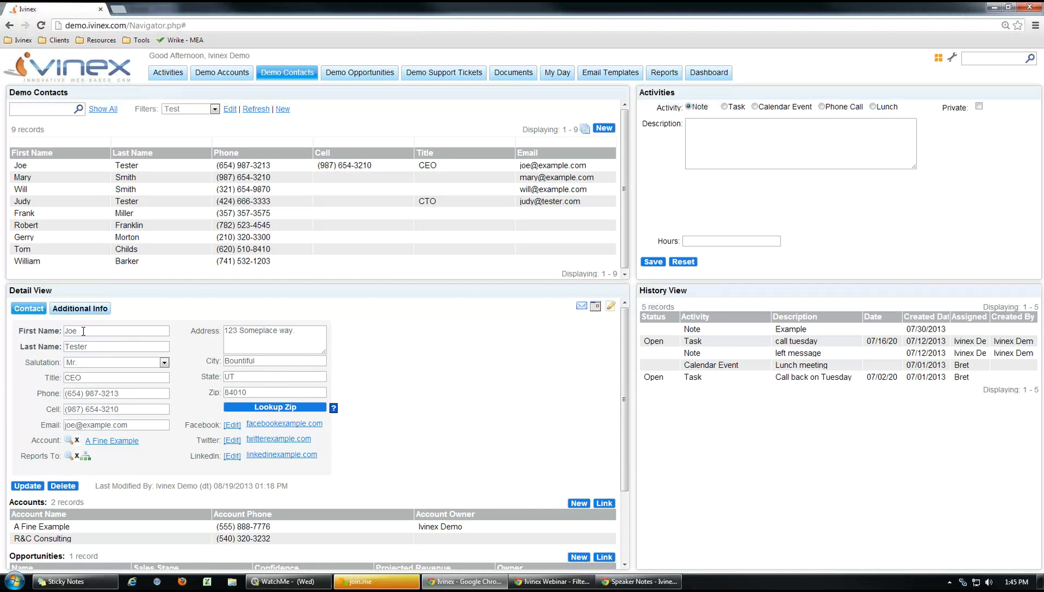
pyautogui.doubleClick(62, 330)
pyautogui.click(338, 461)
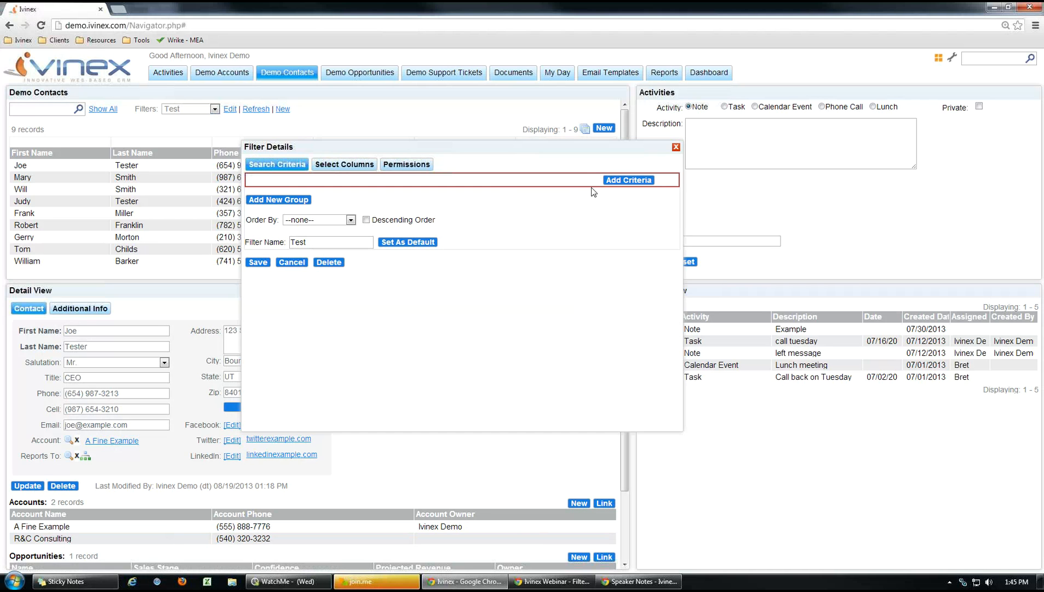
# Add a Linked Status criterion linked to Accounts to the Test filter and save it.
pyautogui.click(607, 180)
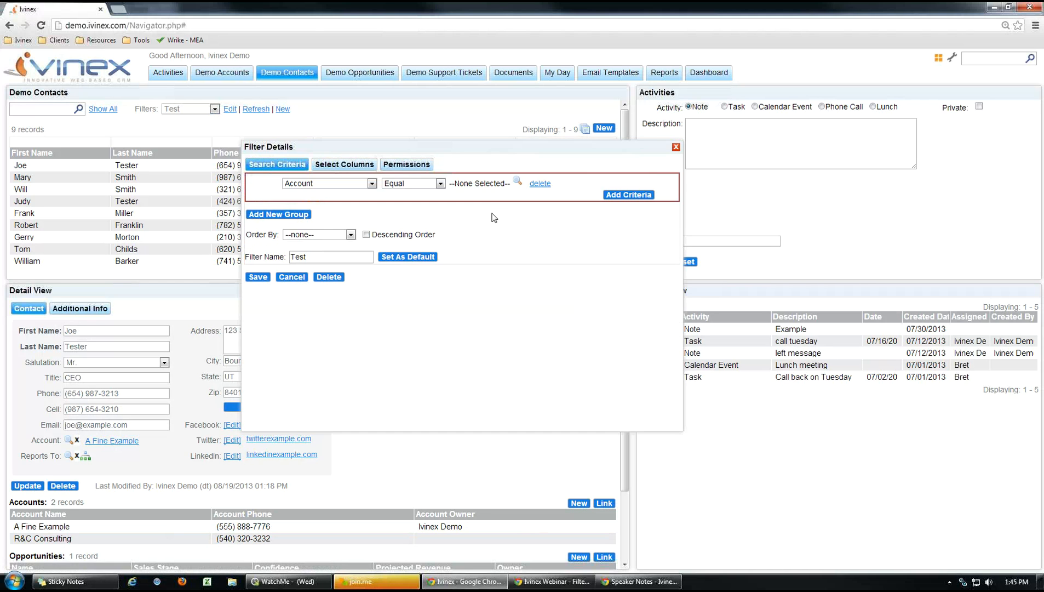
pyautogui.click(374, 184)
pyautogui.moveTo(374, 218); pyautogui.dragTo(382, 300)
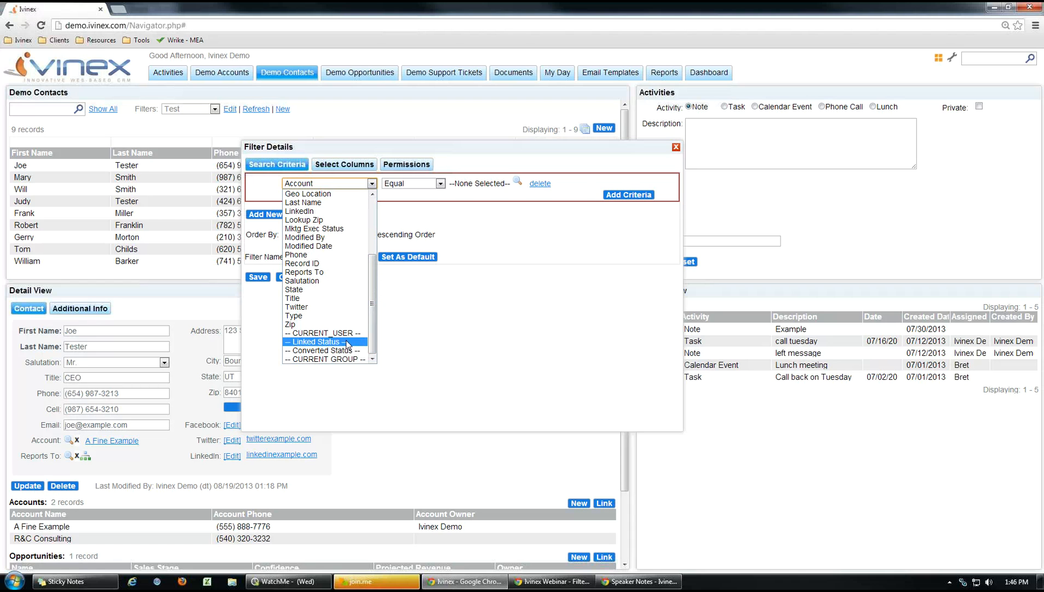
pyautogui.click(326, 342)
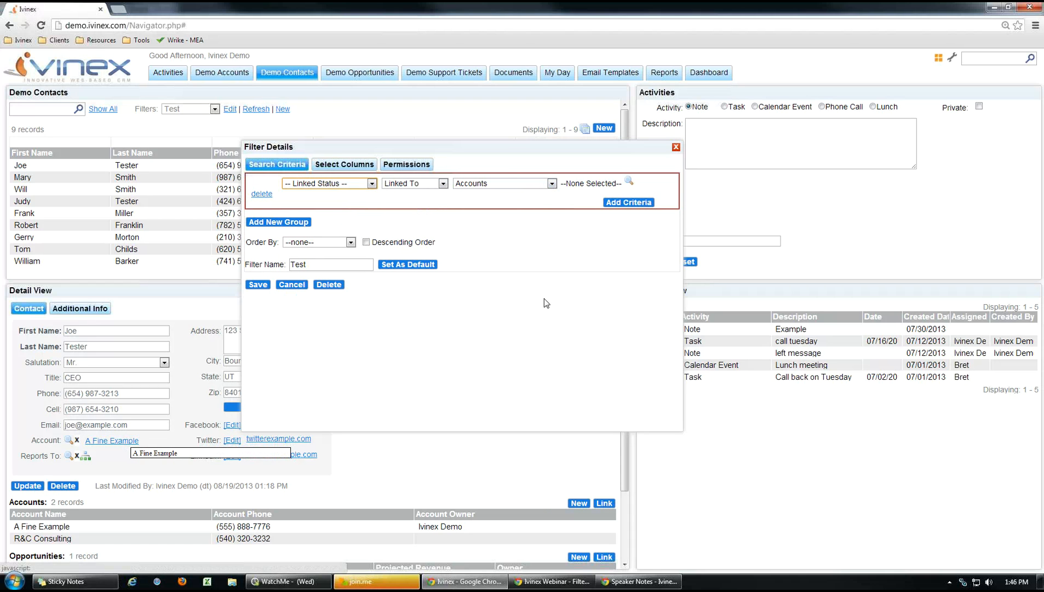
pyautogui.click(553, 183)
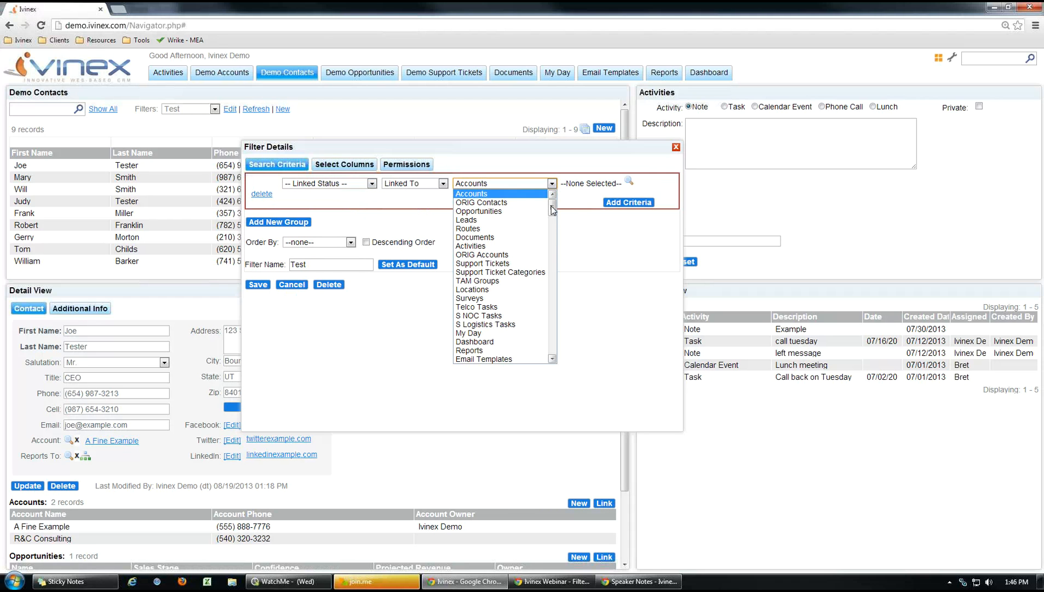
pyautogui.click(587, 227)
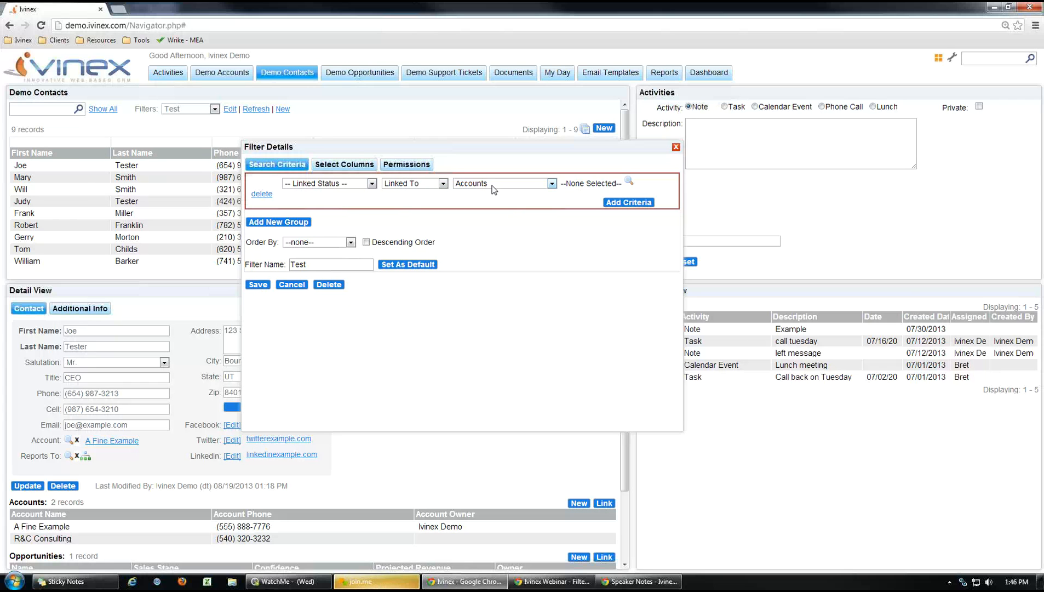
pyautogui.click(257, 284)
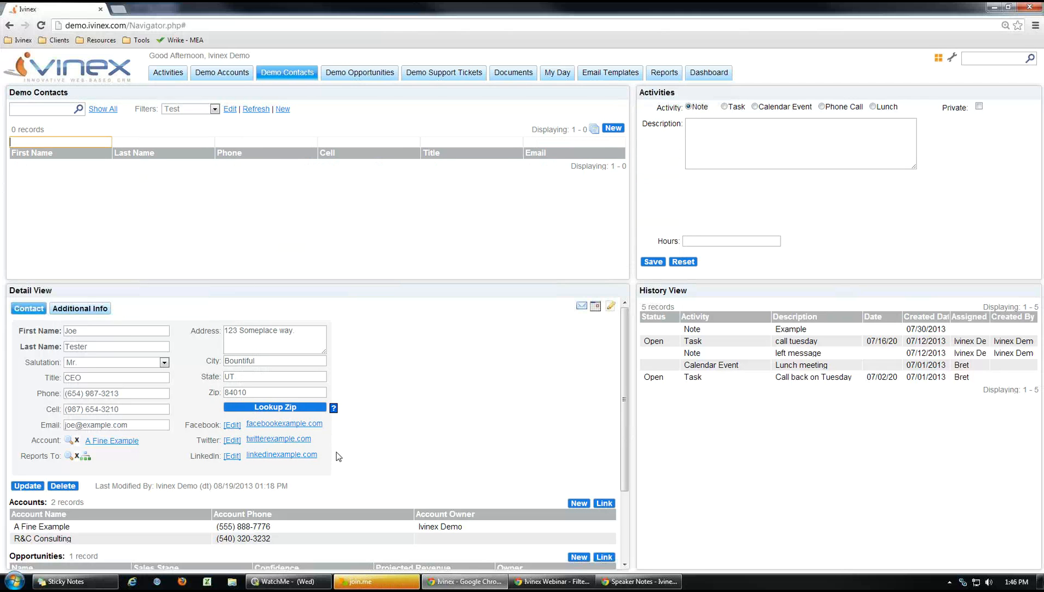
# Reopen the Test filter's Filter Details, then minimize Chrome to show the Comparison Operators slide.
pyautogui.click(231, 110)
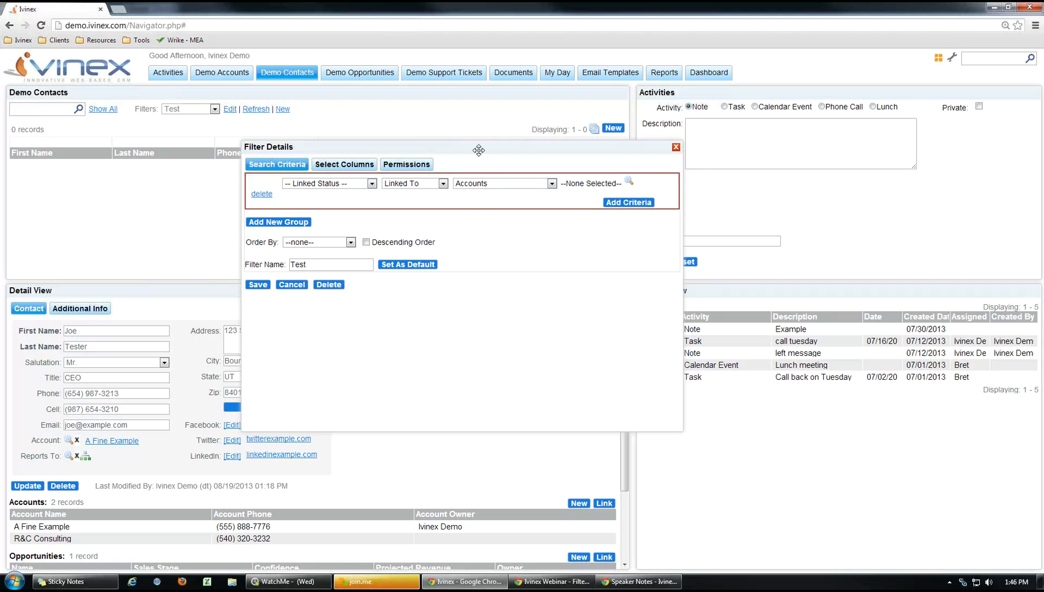
pyautogui.moveTo(476, 147); pyautogui.dragTo(451, 141)
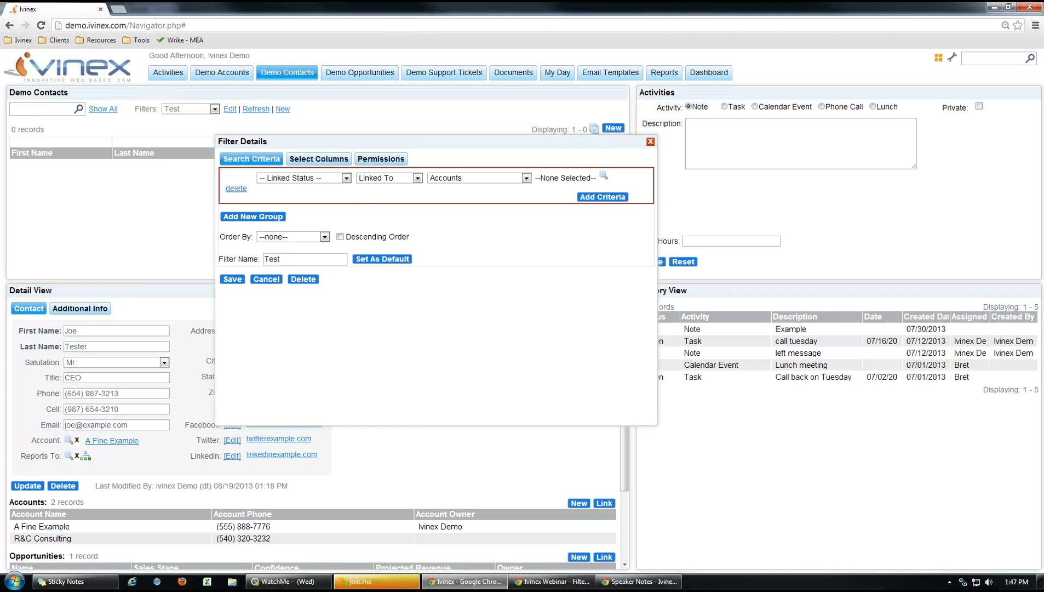
pyautogui.click(472, 583)
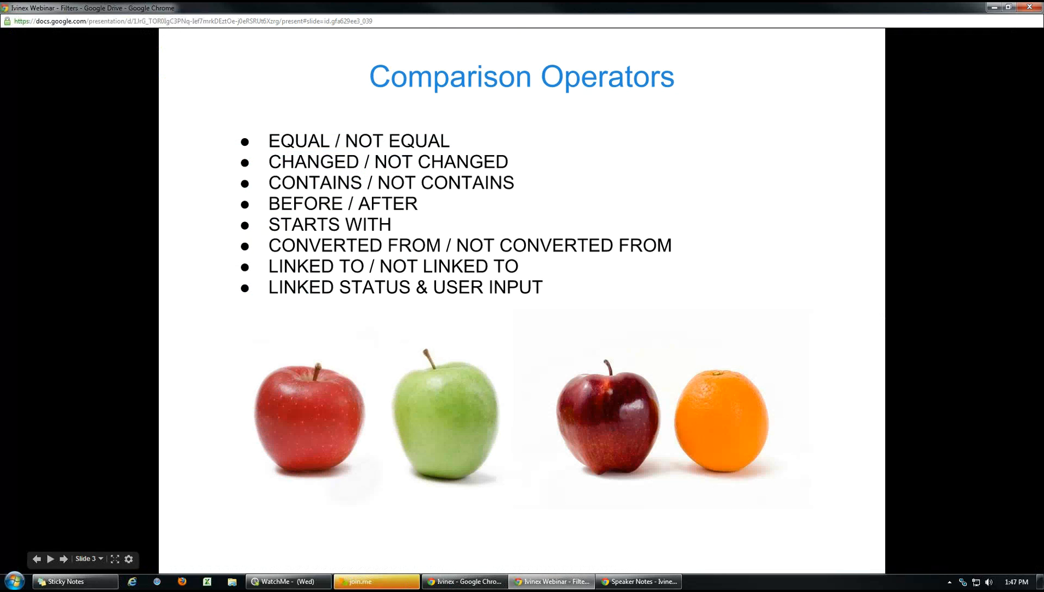
# Change the Linked Status criterion from Accounts to User Input, then cancel the filter changes.
pyautogui.hotkey('alt', 'Tab')
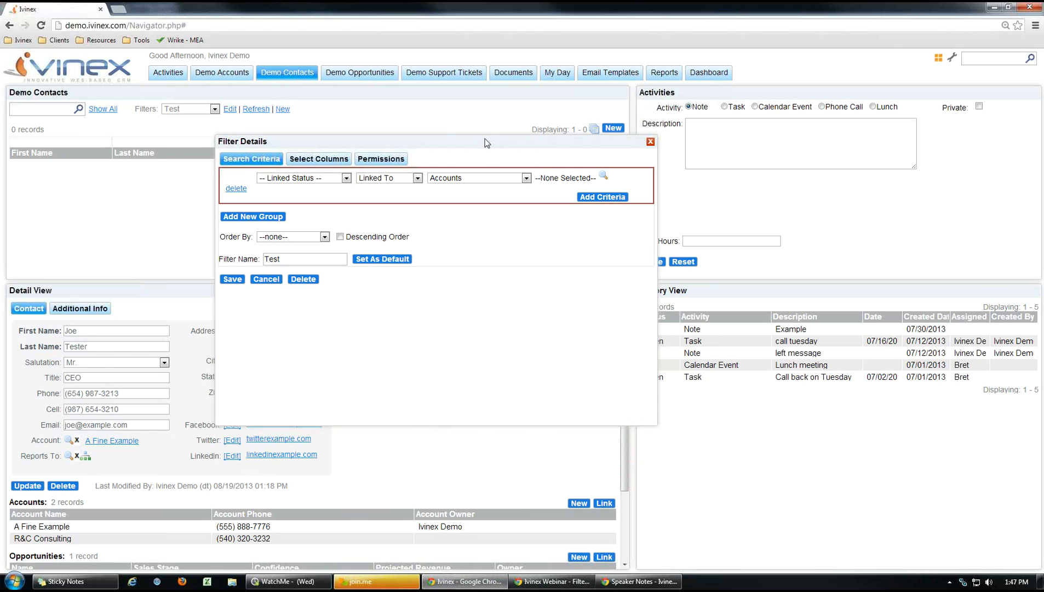
pyautogui.click(526, 177)
pyautogui.moveTo(527, 203); pyautogui.dragTo(526, 340)
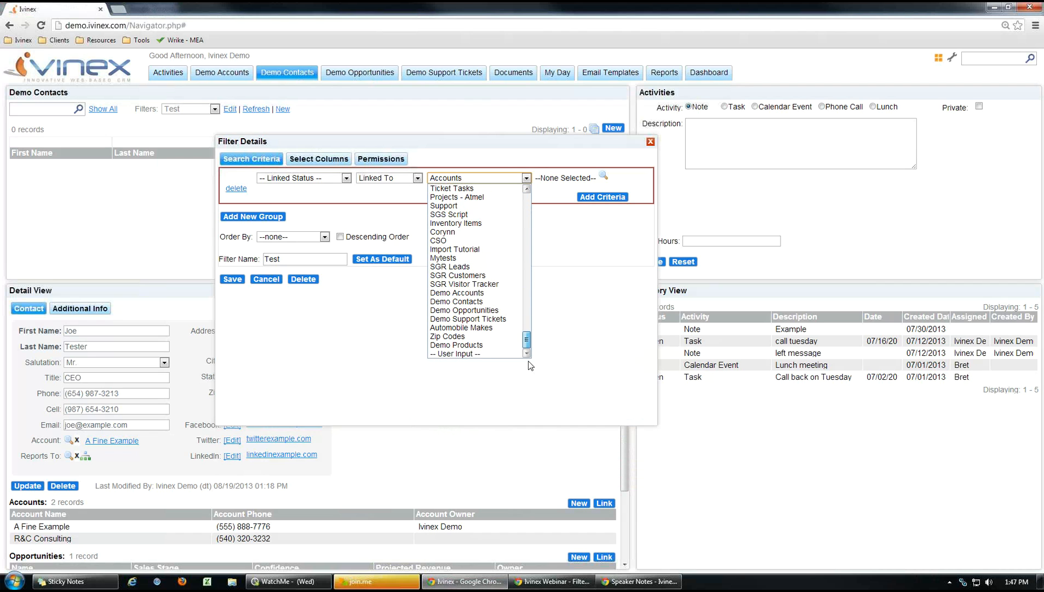
pyautogui.click(467, 355)
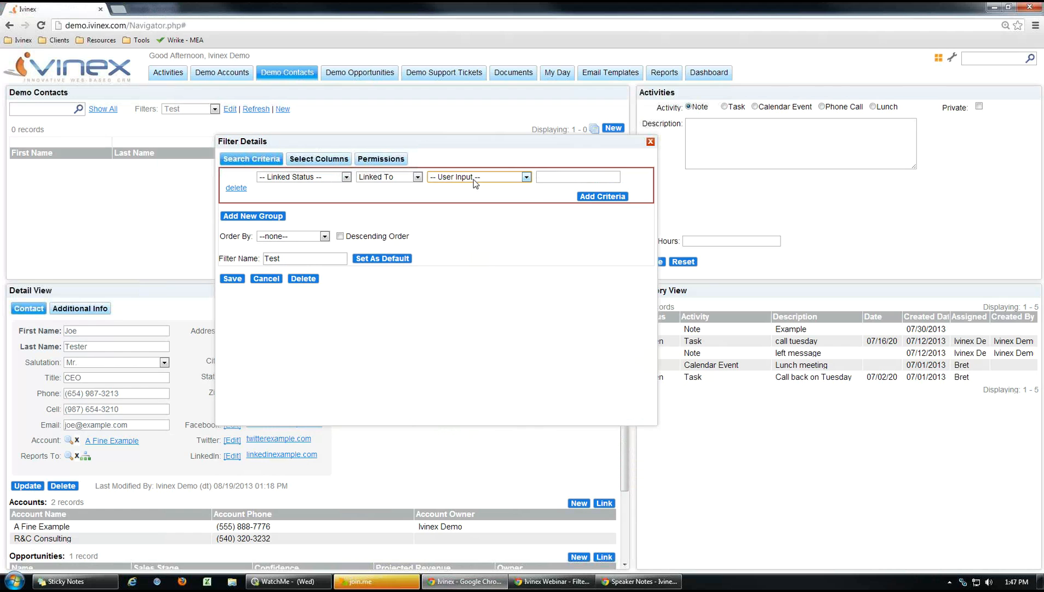
pyautogui.click(562, 176)
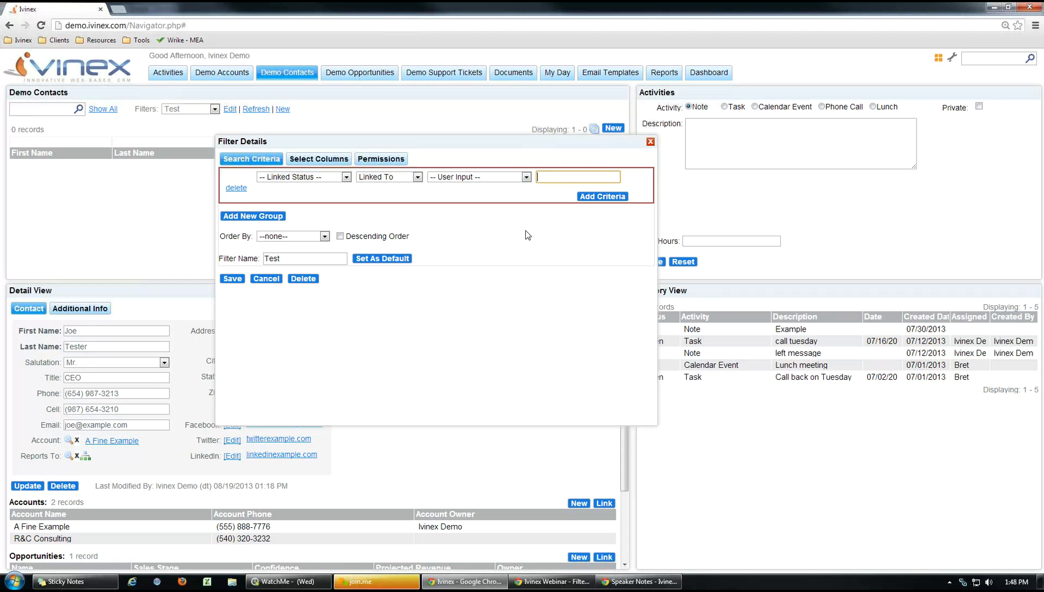
pyautogui.click(266, 279)
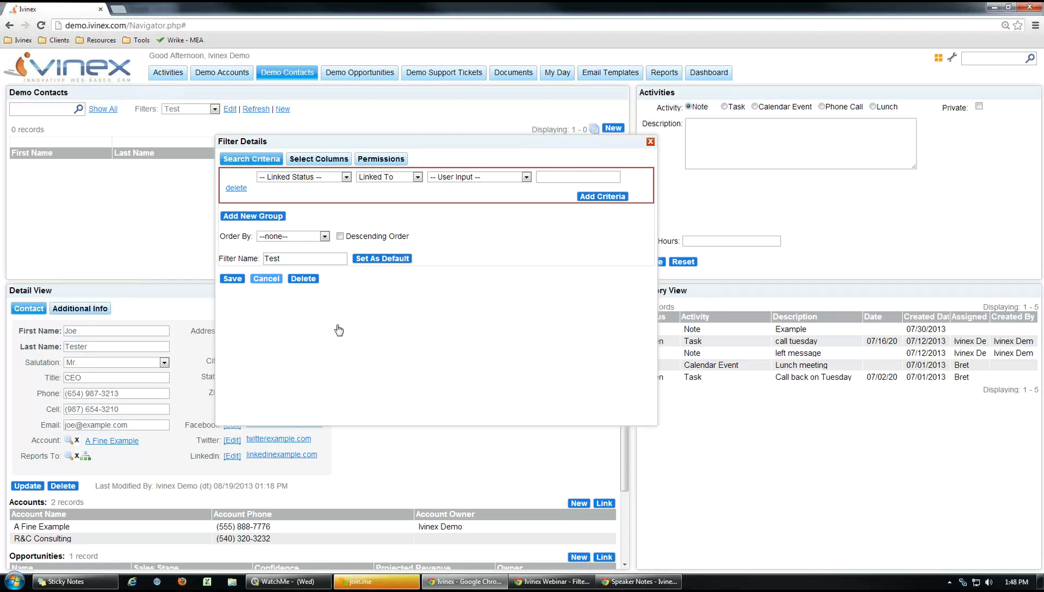
# Advance the slideshow to the 'Where to use filters?' slide and return to Ivinex.
pyautogui.click(559, 582)
pyautogui.click(719, 302)
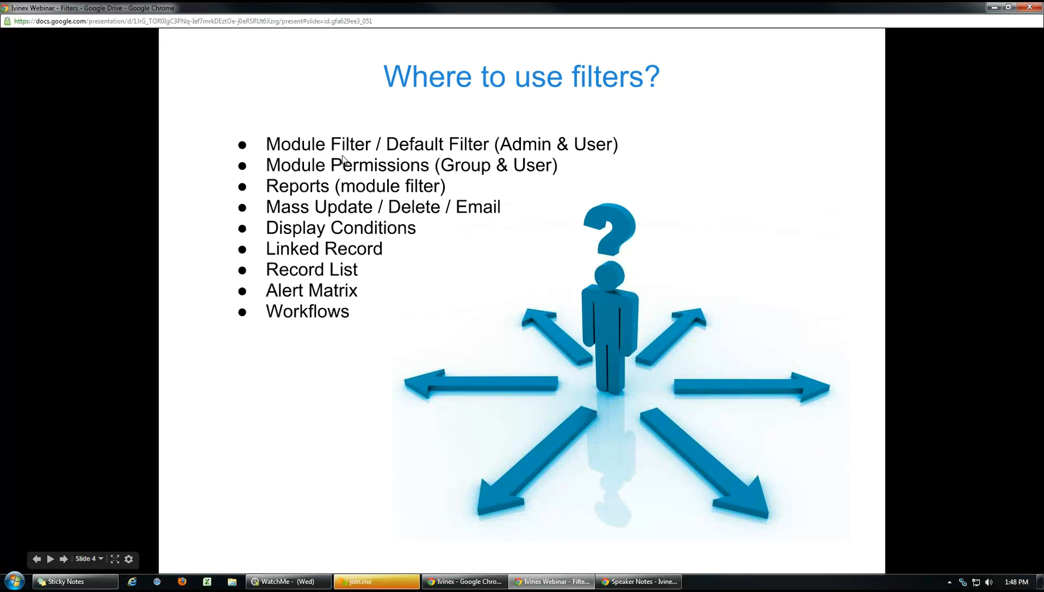
pyautogui.click(467, 583)
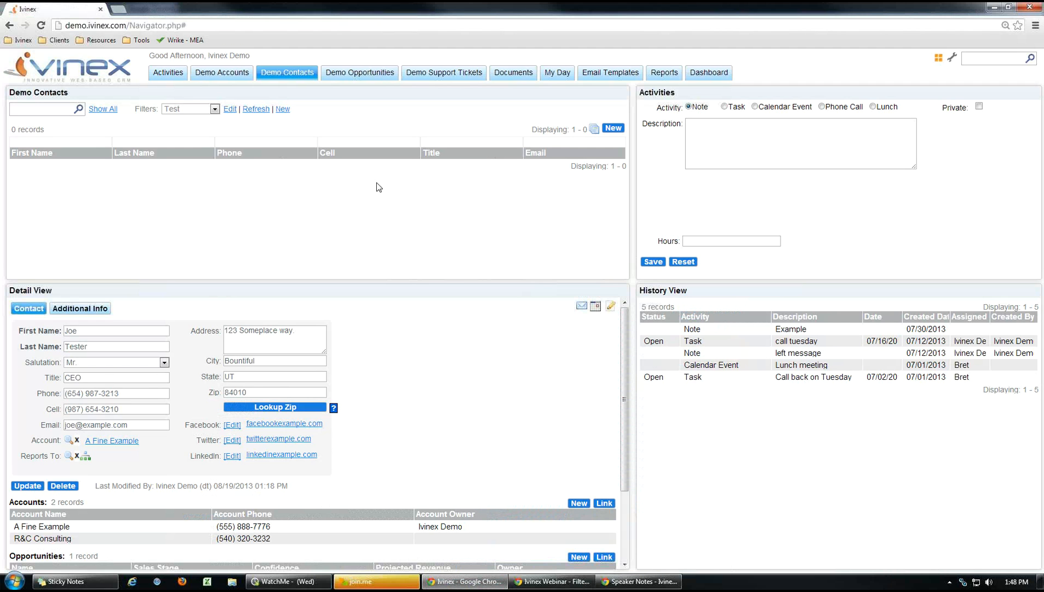
# Reopen the Test filter and review its Permissions view and edit lists, then return to Search Criteria.
pyautogui.click(215, 109)
pyautogui.click(367, 127)
pyautogui.click(230, 108)
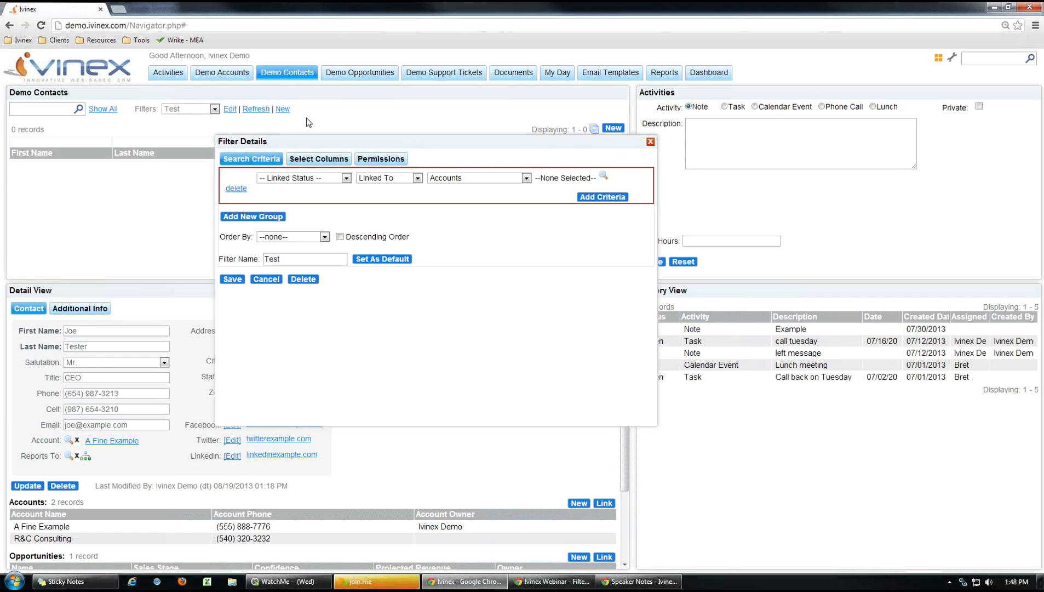
pyautogui.moveTo(348, 142); pyautogui.dragTo(322, 149)
pyautogui.click(355, 166)
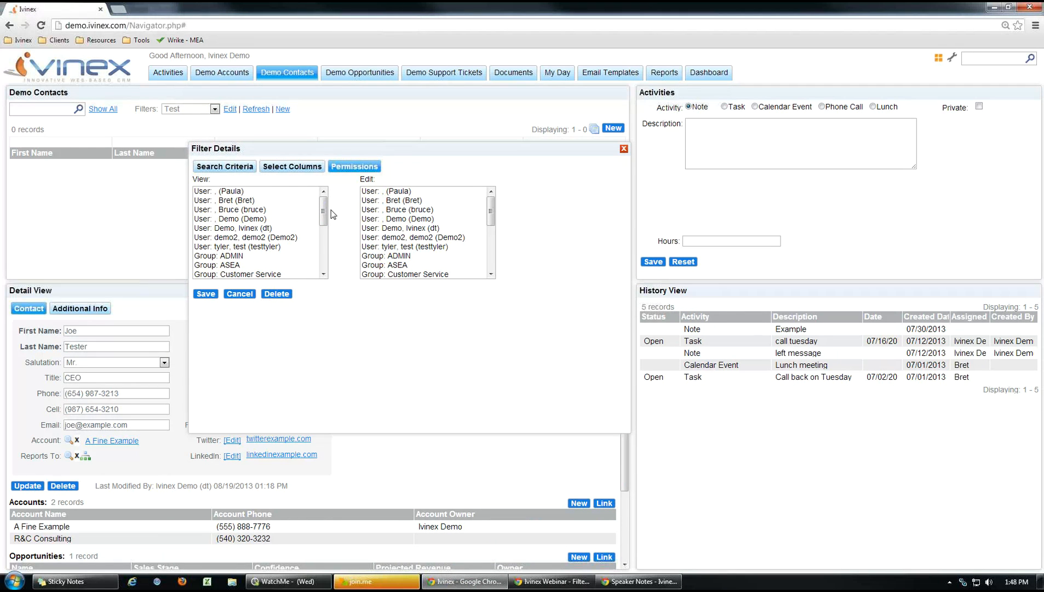
pyautogui.moveTo(323, 211); pyautogui.dragTo(332, 256)
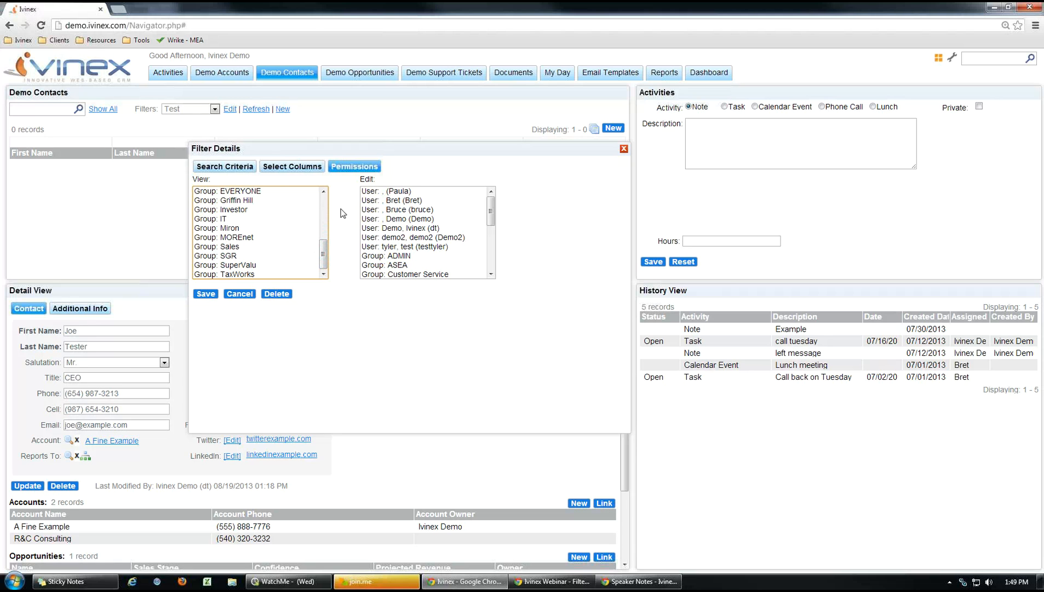
pyautogui.moveTo(323, 250); pyautogui.dragTo(323, 216)
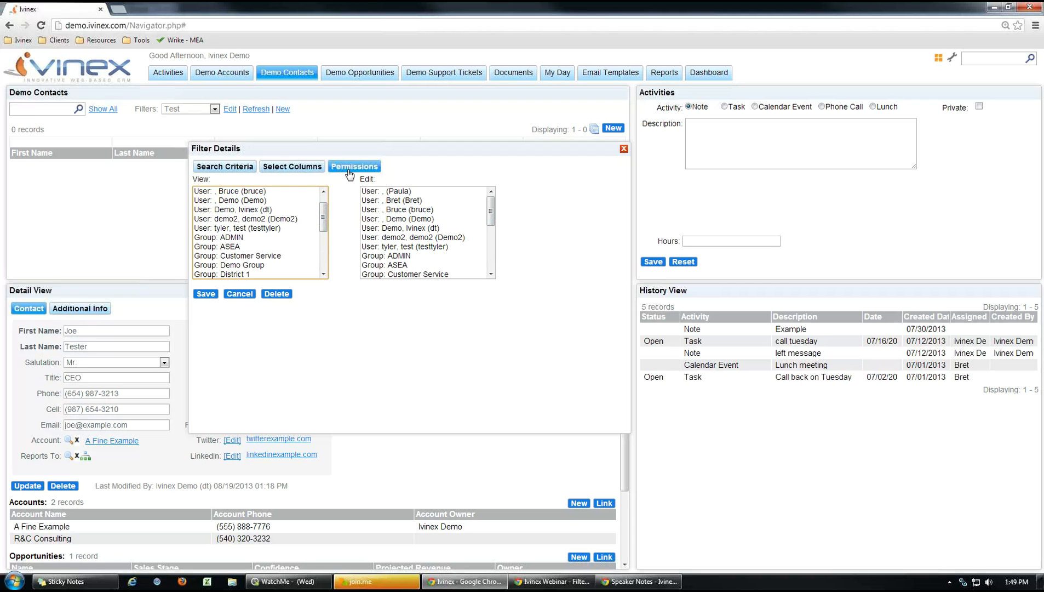
pyautogui.click(233, 166)
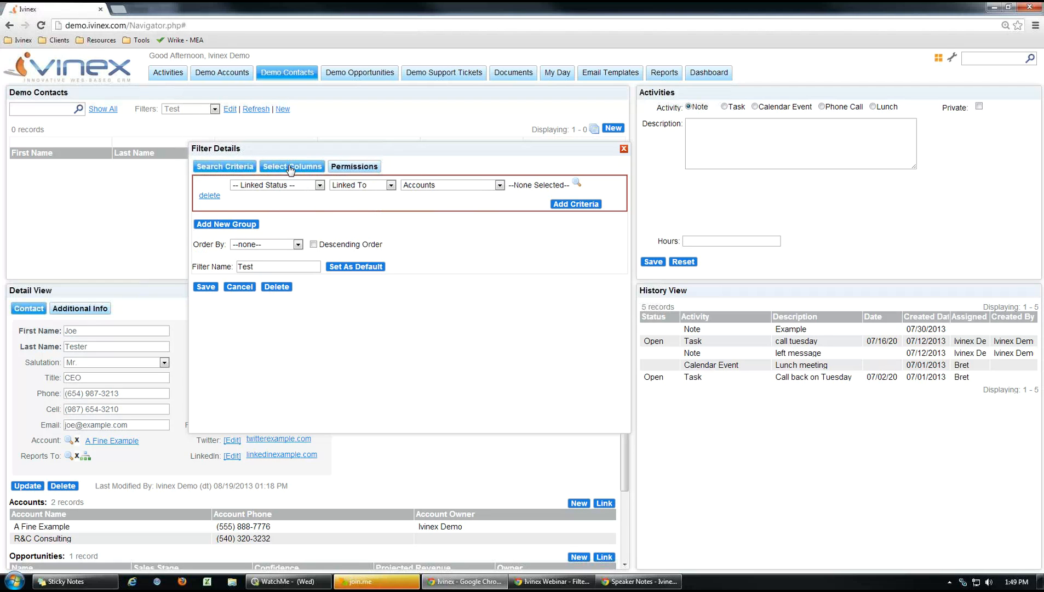
# Add Account to the Test filter's displayed columns.
pyautogui.click(291, 167)
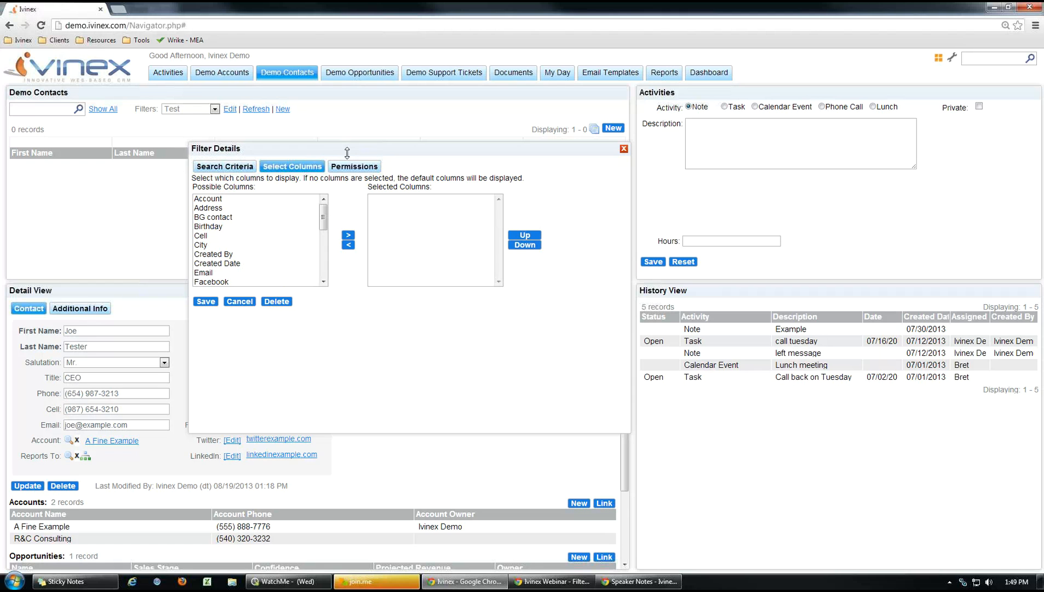
pyautogui.moveTo(349, 149); pyautogui.dragTo(336, 246)
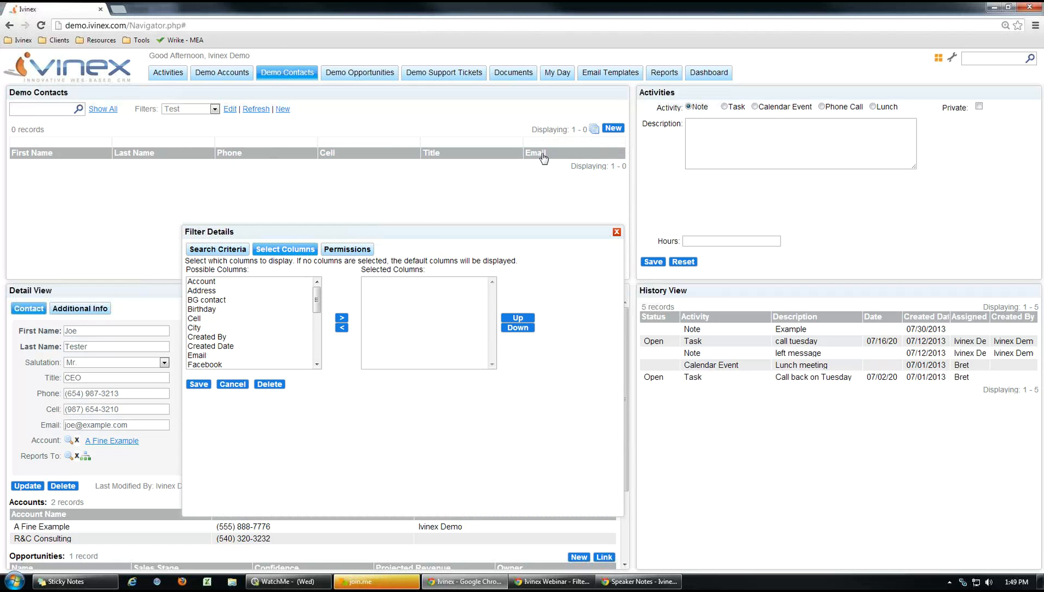
pyautogui.moveTo(401, 233); pyautogui.dragTo(380, 211)
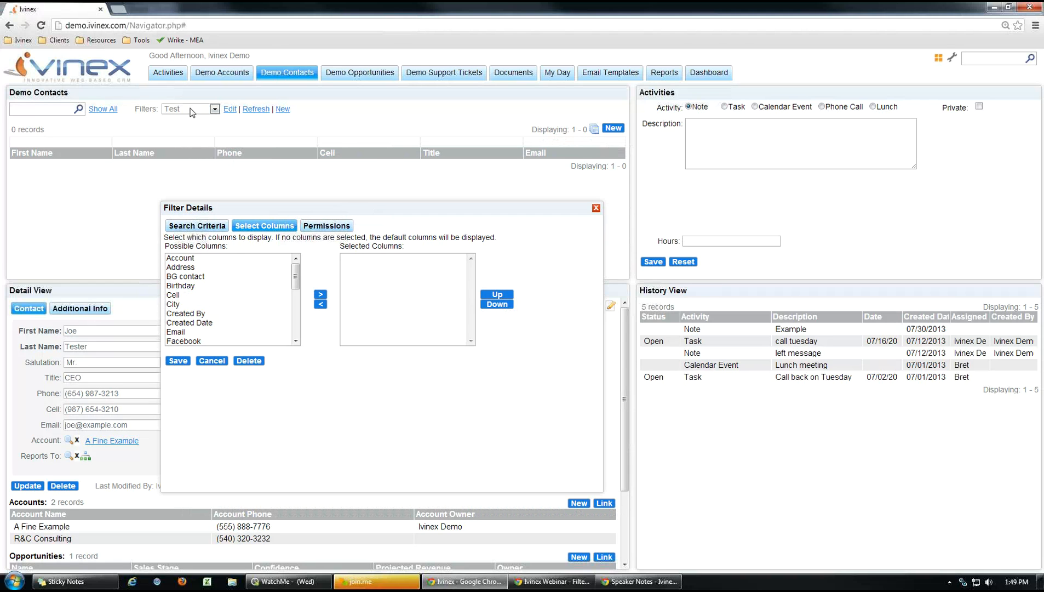
pyautogui.doubleClick(185, 259)
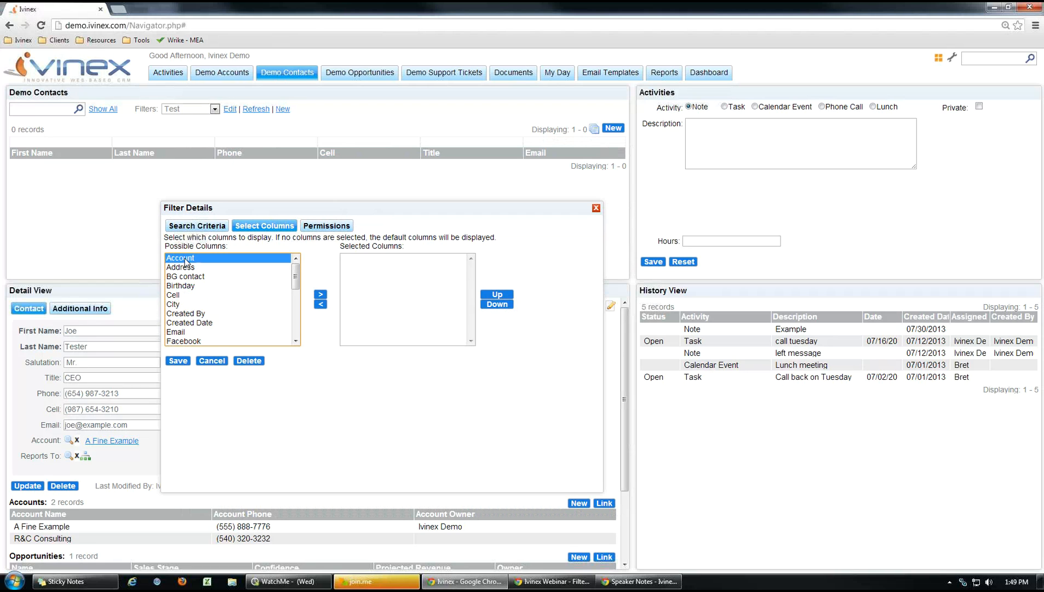
pyautogui.click(206, 222)
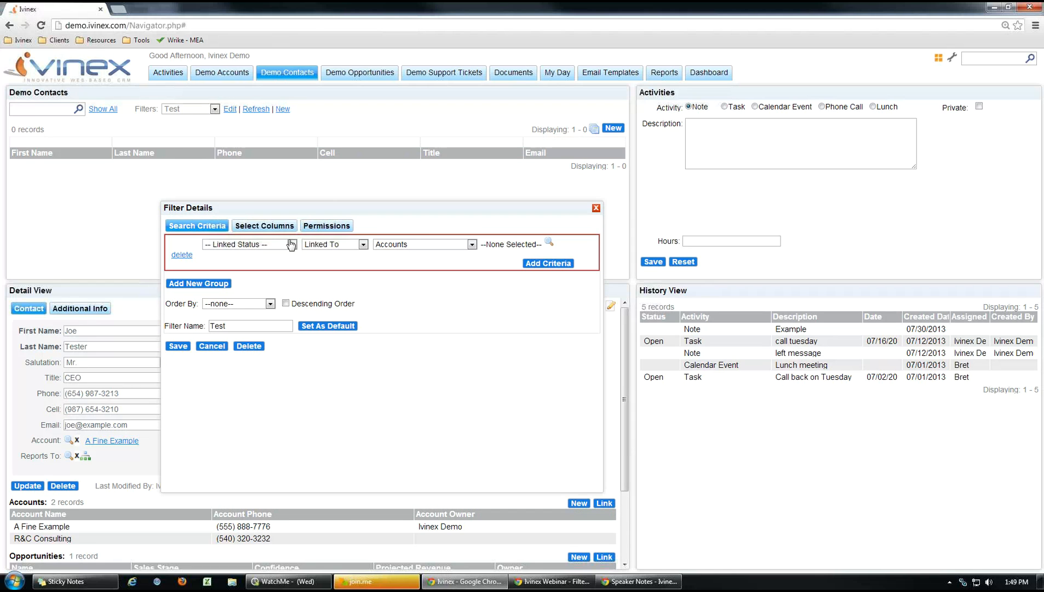
# Set the filter criterion to First Name equal to a specific contact's first name.
pyautogui.click(292, 245)
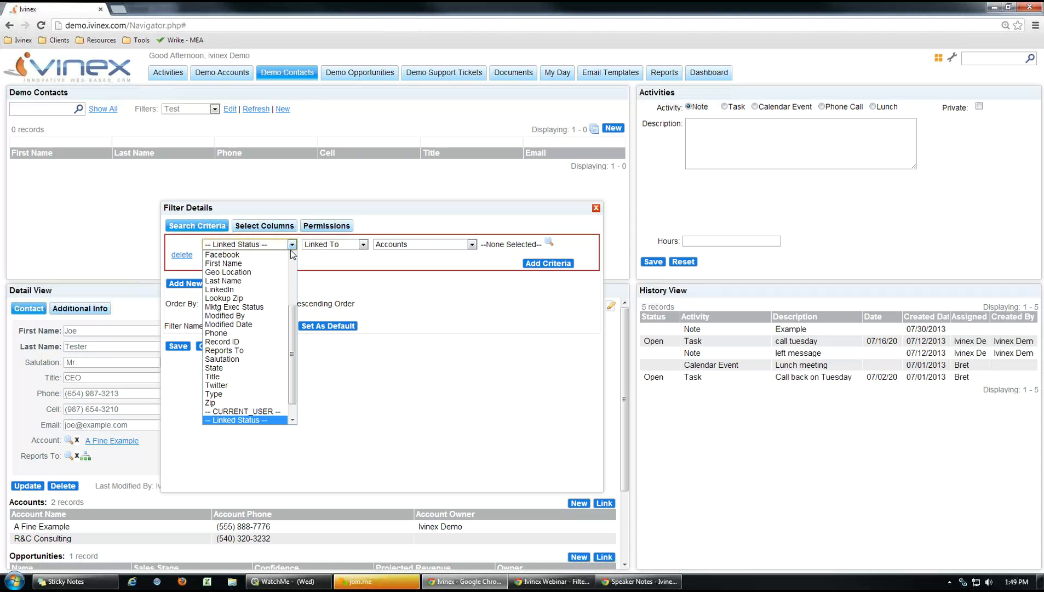
pyautogui.click(254, 264)
pyautogui.click(409, 244)
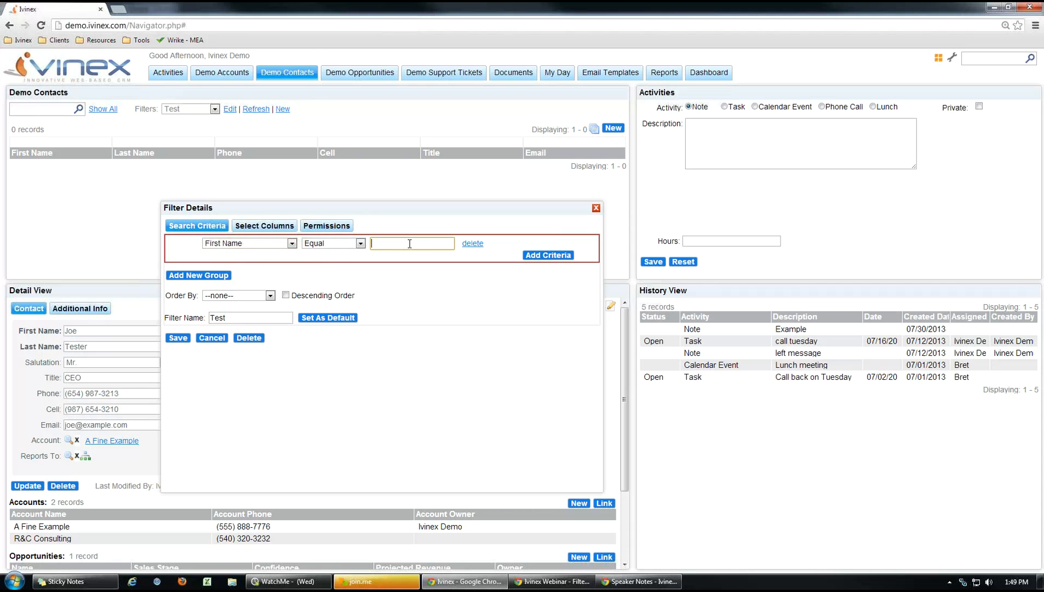
pyautogui.write('Mary')
# Add Cell to the displayed columns and save the filter.
pyautogui.click(268, 229)
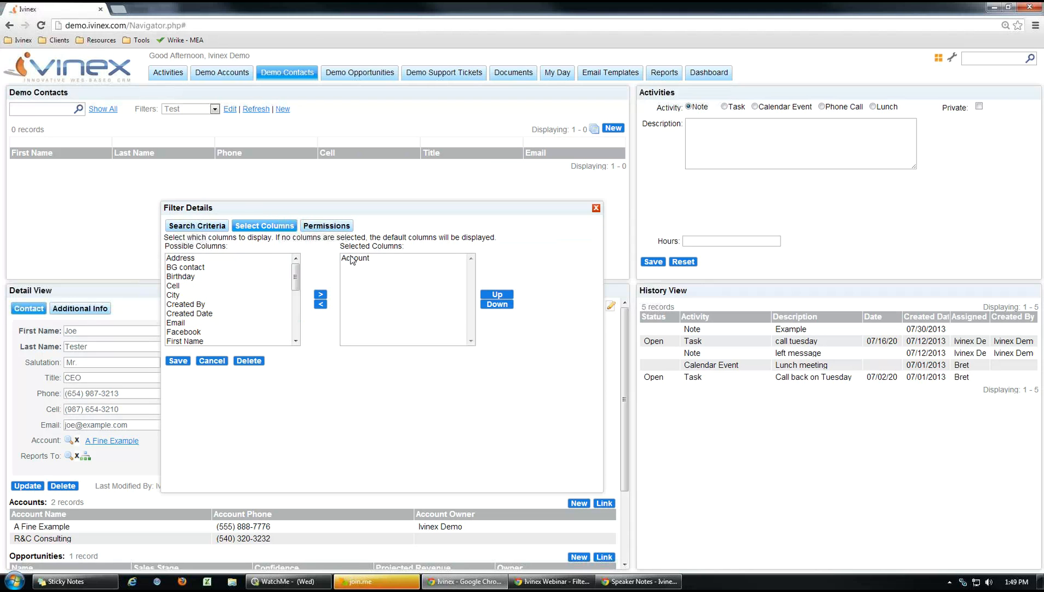
pyautogui.click(178, 288)
pyautogui.click(321, 294)
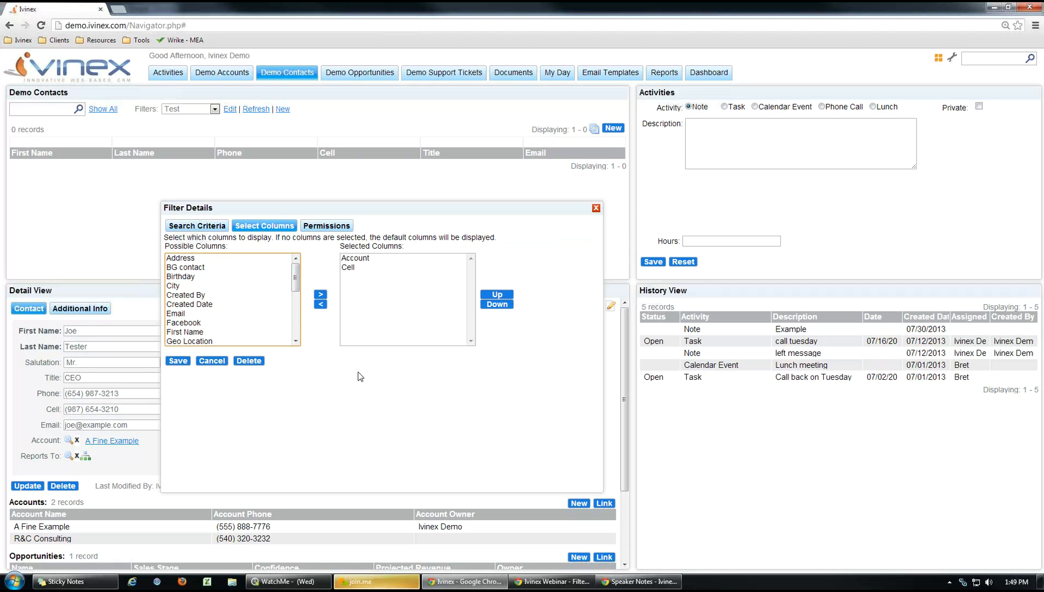
pyautogui.click(178, 361)
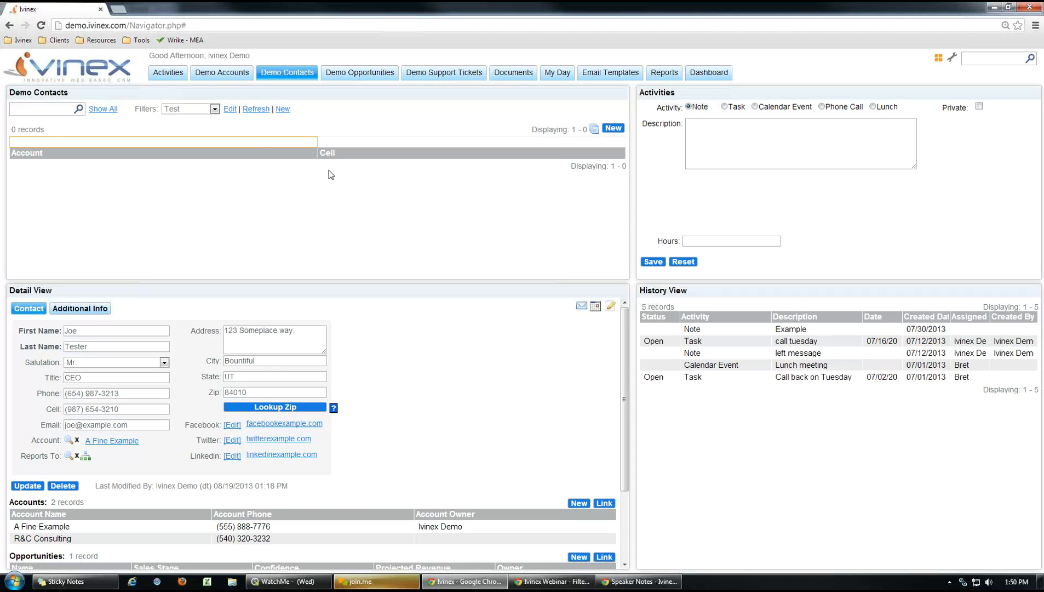
# Sort contacts by Cell, view the Demo Accounts module in Admin settings, then return to Demo Contacts.
pyautogui.click(466, 155)
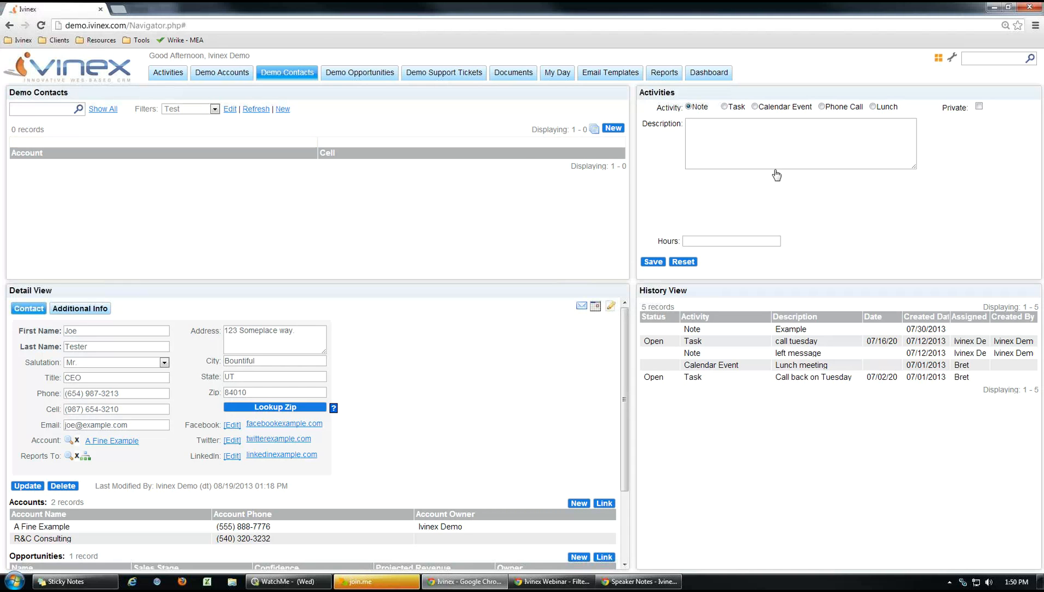
pyautogui.click(955, 58)
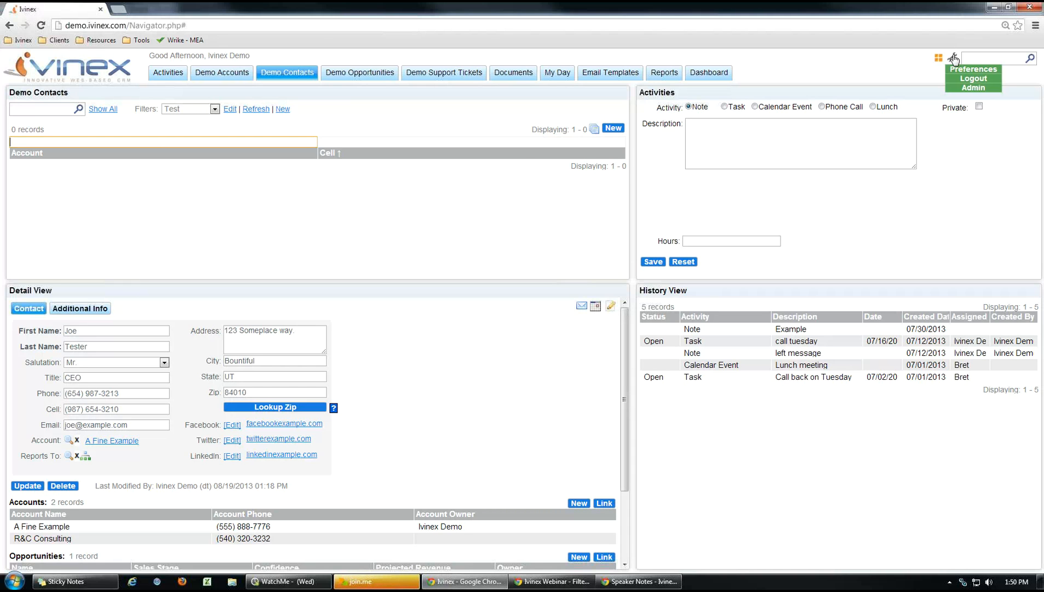
pyautogui.click(965, 91)
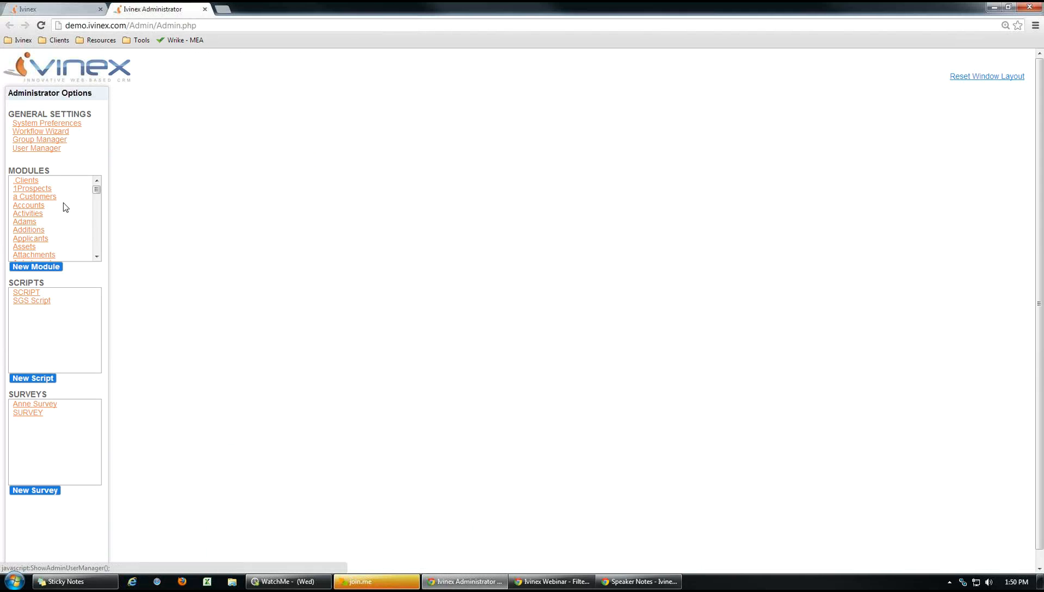
pyautogui.moveTo(97, 190); pyautogui.dragTo(96, 198)
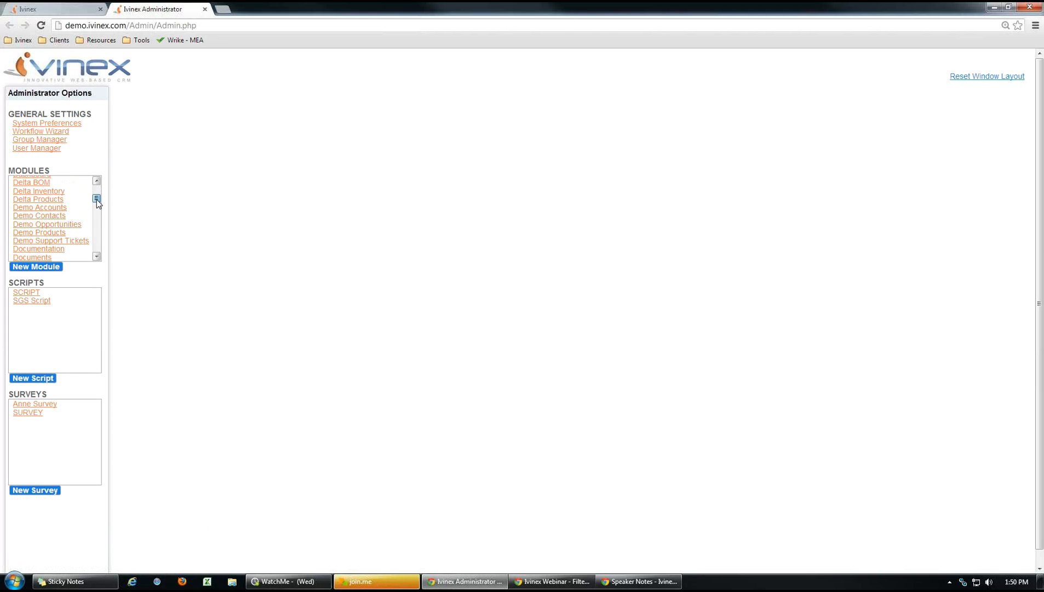
pyautogui.click(50, 208)
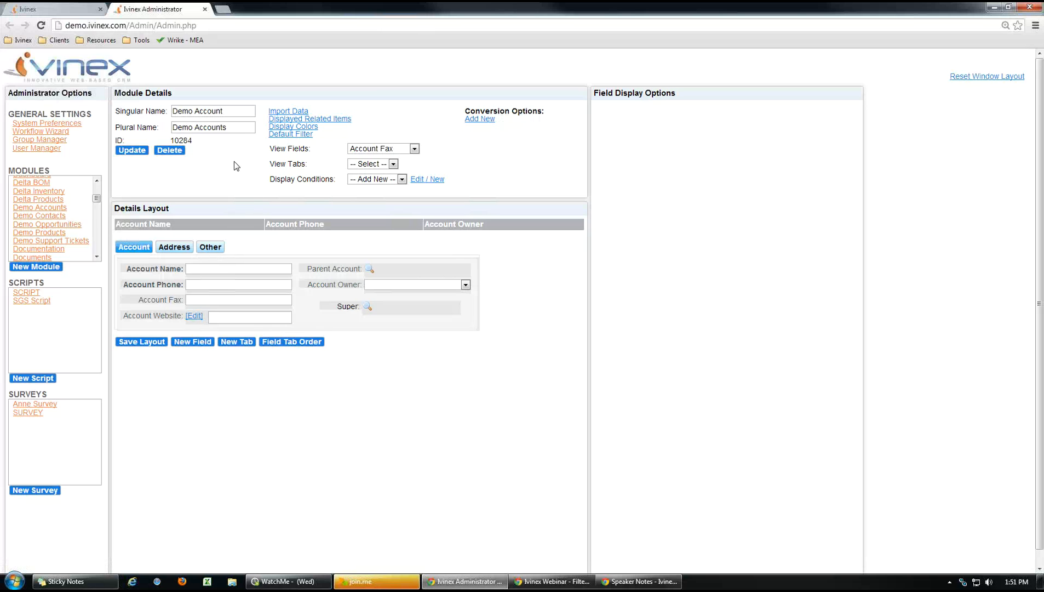
pyautogui.click(53, 9)
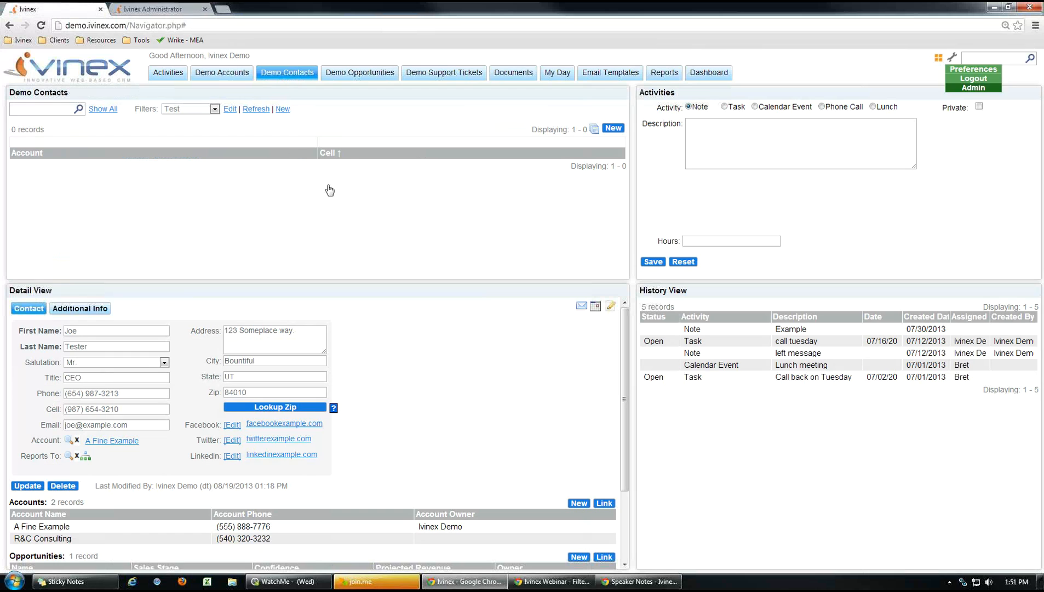
# Open the Test filter's Filter Details dialog for Demo Contacts.
pyautogui.click(230, 110)
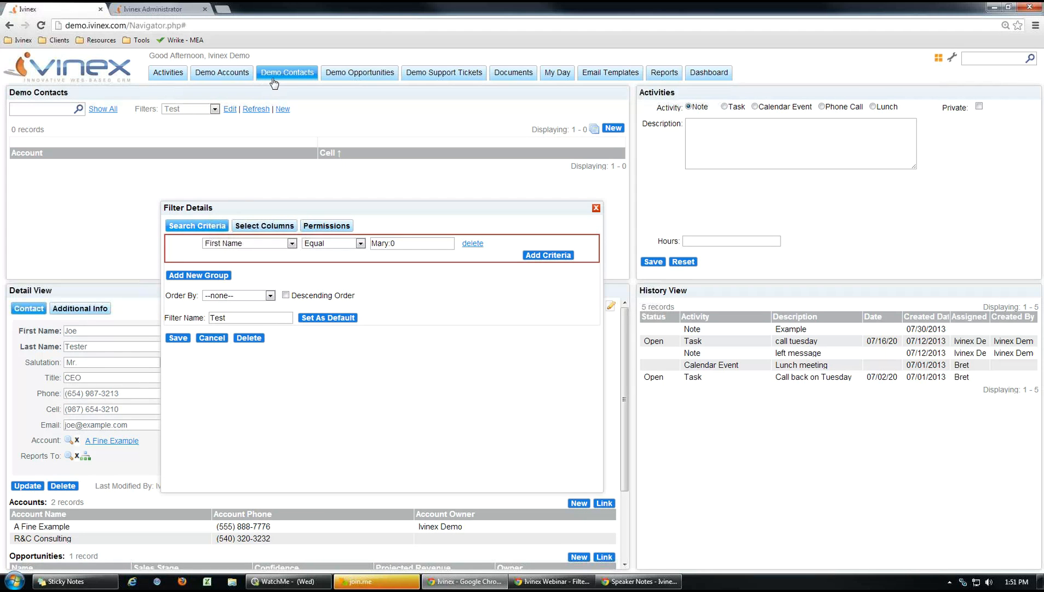
pyautogui.moveTo(252, 57); pyautogui.dragTo(222, 62)
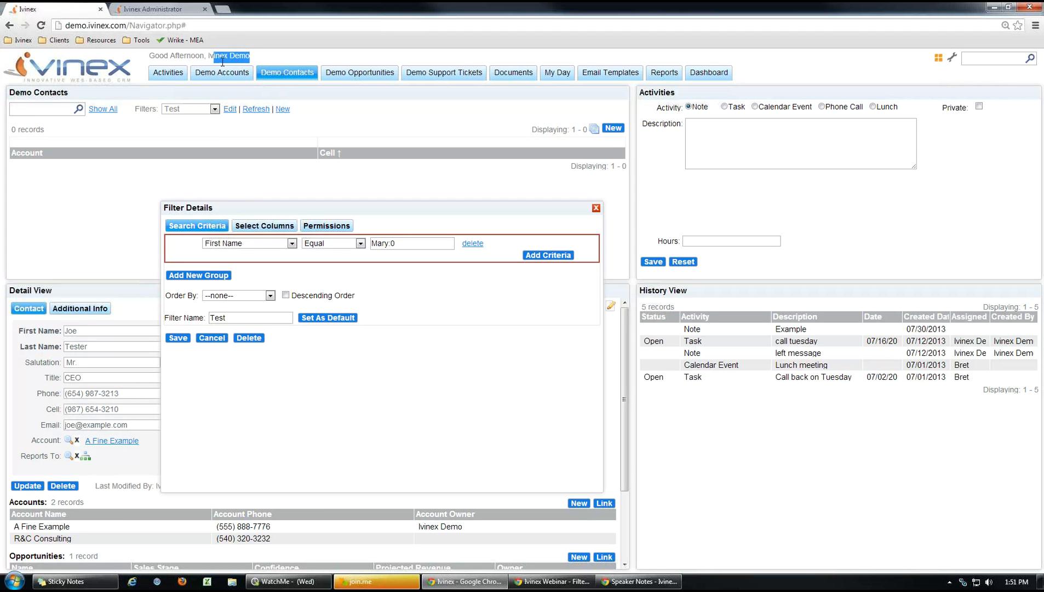
# Cancel the filter edits and display the ADMIN group's module permissions down to Demo Contacts.
pyautogui.click(391, 335)
pyautogui.click(212, 338)
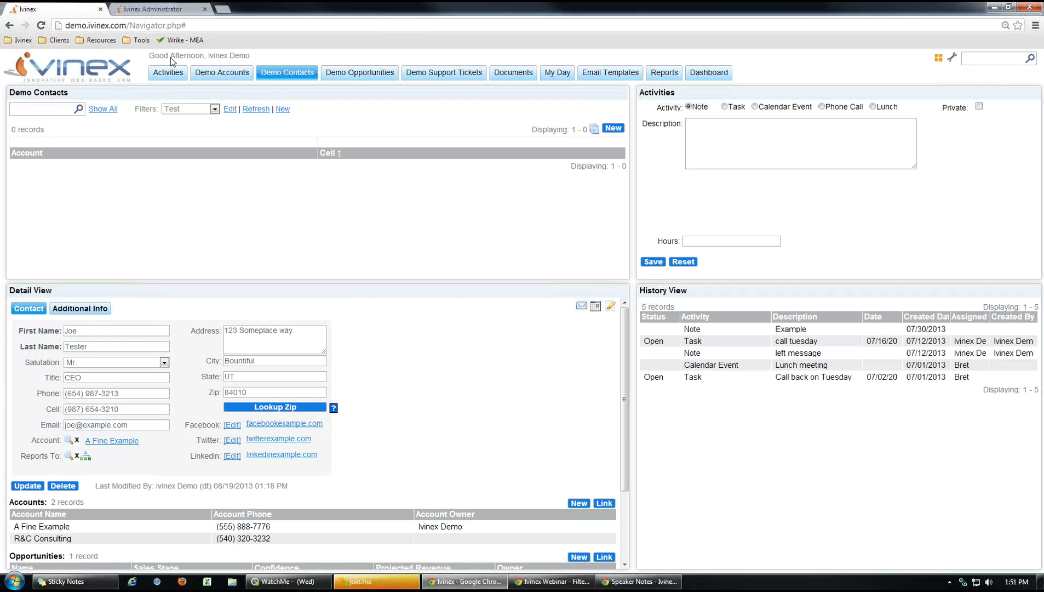
pyautogui.click(164, 9)
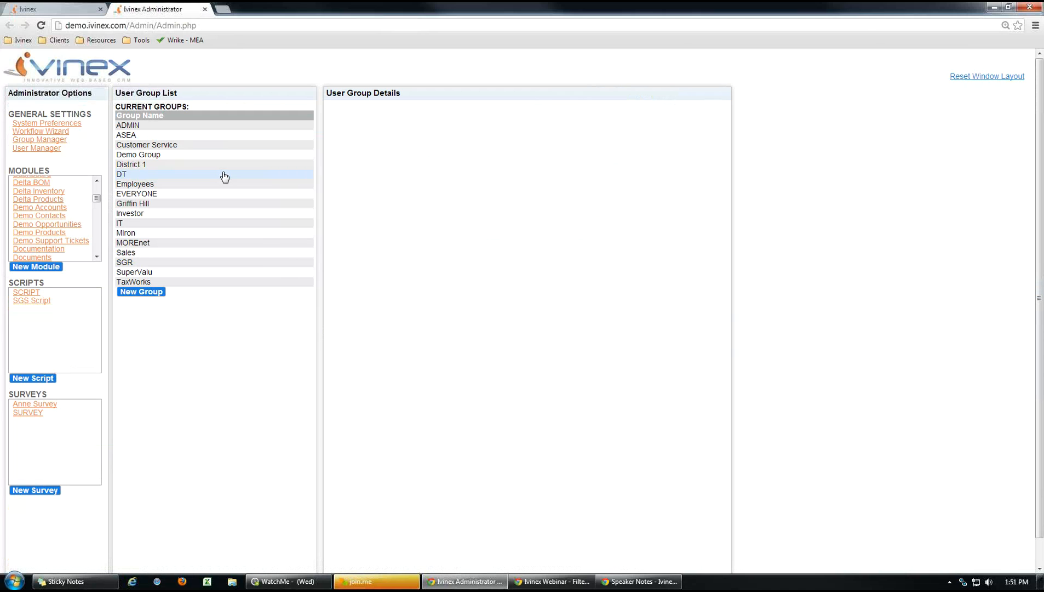
pyautogui.click(159, 130)
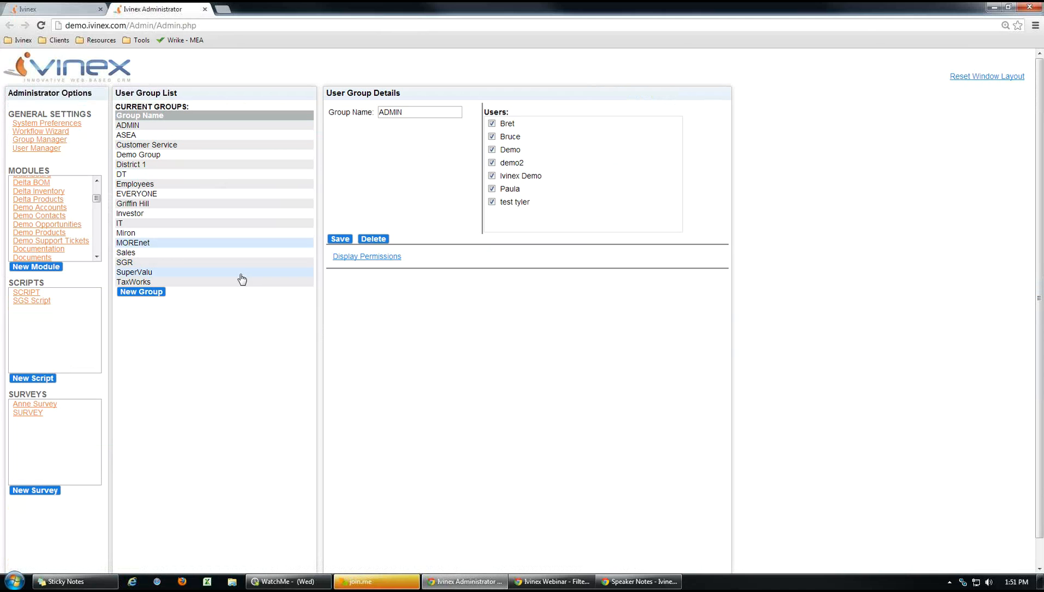
pyautogui.click(359, 257)
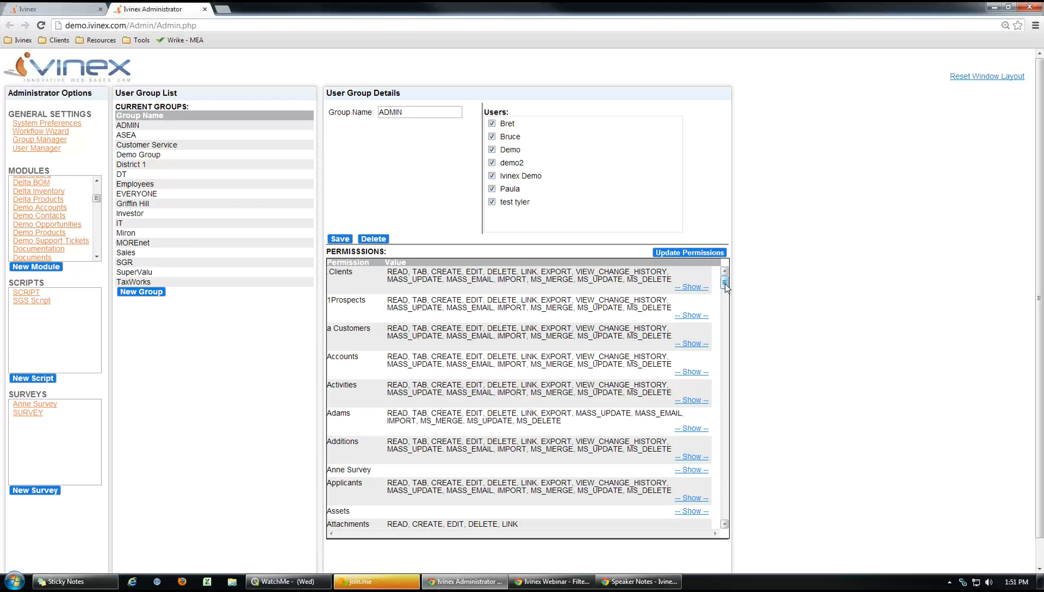
pyautogui.moveTo(725, 289); pyautogui.dragTo(732, 311)
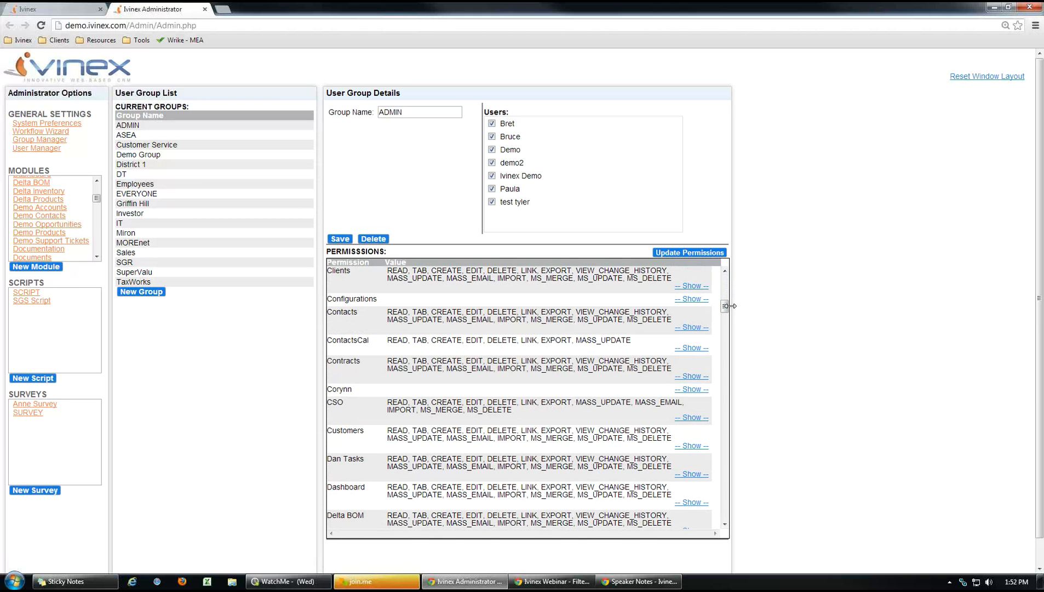
pyautogui.moveTo(725, 307); pyautogui.dragTo(728, 332)
pyautogui.moveTo(728, 334)
pyautogui.mouseDown()
pyautogui.moveTo(728, 314)
pyautogui.moveTo(731, 327)
pyautogui.mouseUp()
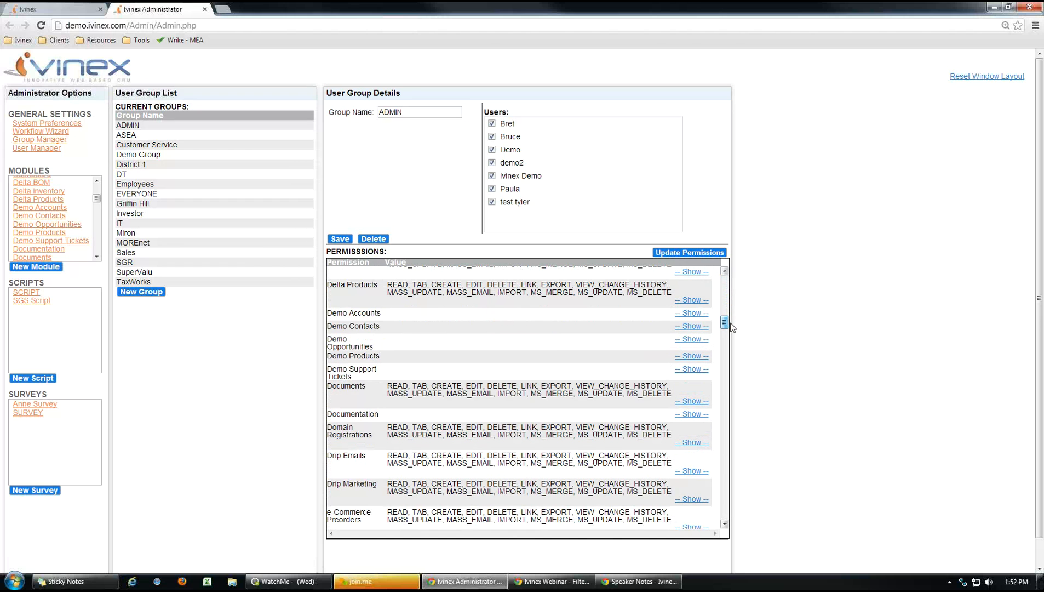
# Expand the Demo Contacts permissions and start a read filter with a new criterion.
pyautogui.click(692, 326)
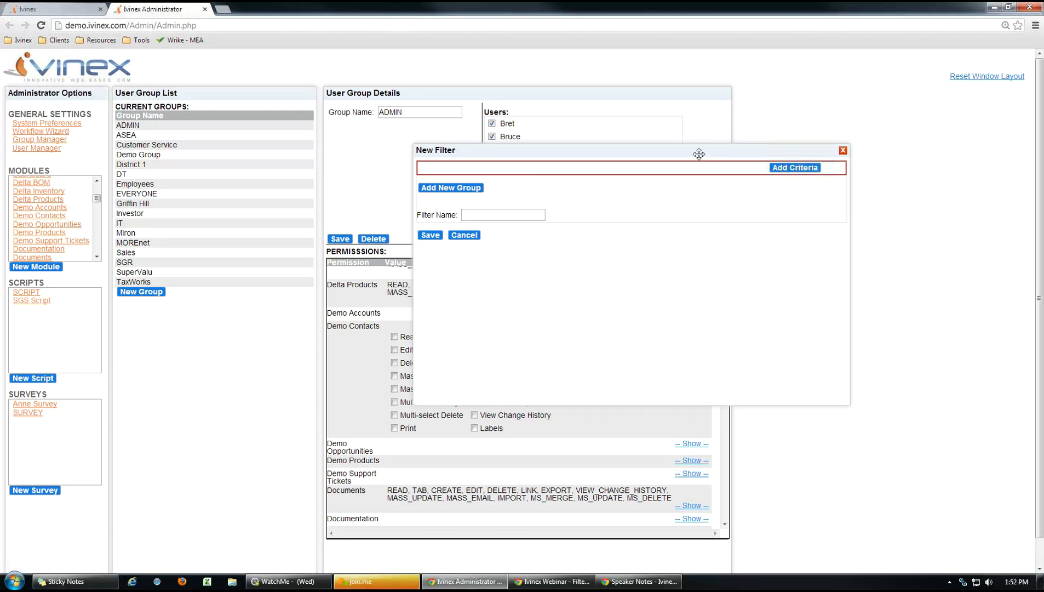
pyautogui.moveTo(700, 154); pyautogui.dragTo(710, 144)
pyautogui.click(798, 158)
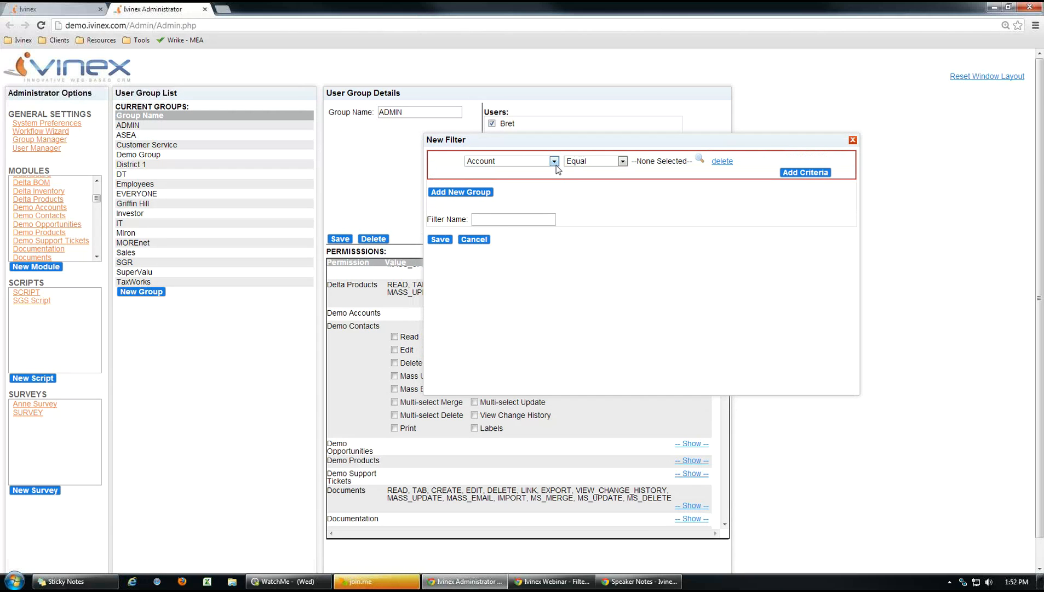
pyautogui.click(554, 161)
pyautogui.moveTo(554, 183); pyautogui.dragTo(556, 275)
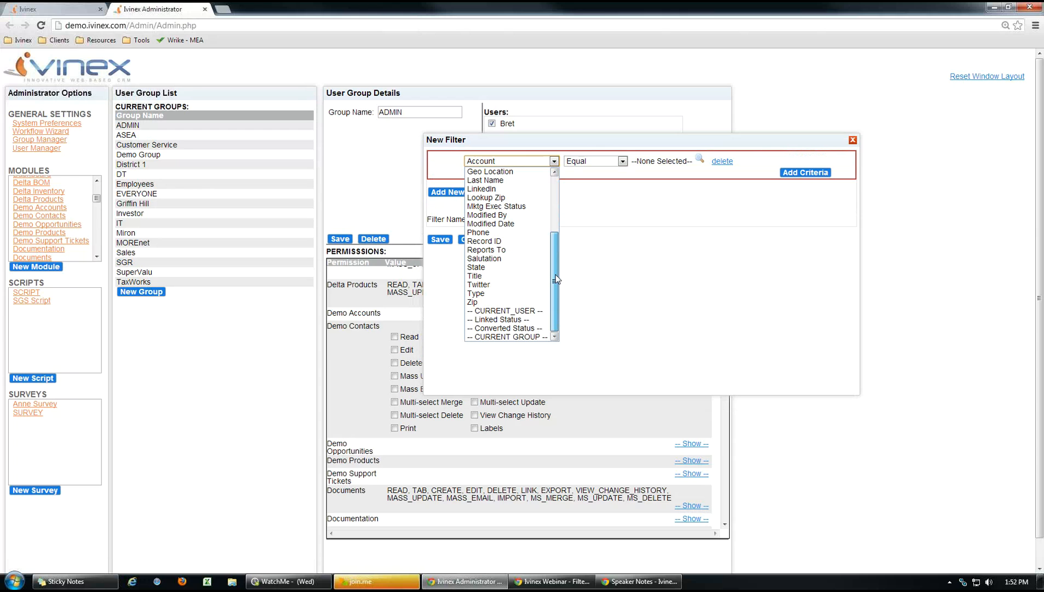
pyautogui.scroll(4, 510, 213)
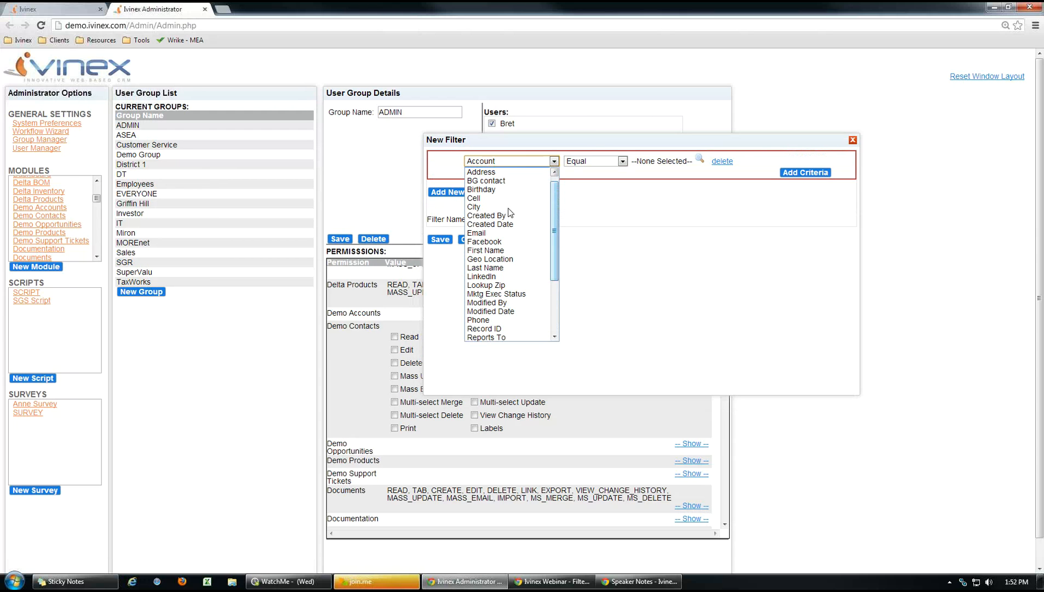
# Set the criterion to Created By Equal %CURRENT_USER%, then close the filter window without saving.
pyautogui.click(500, 216)
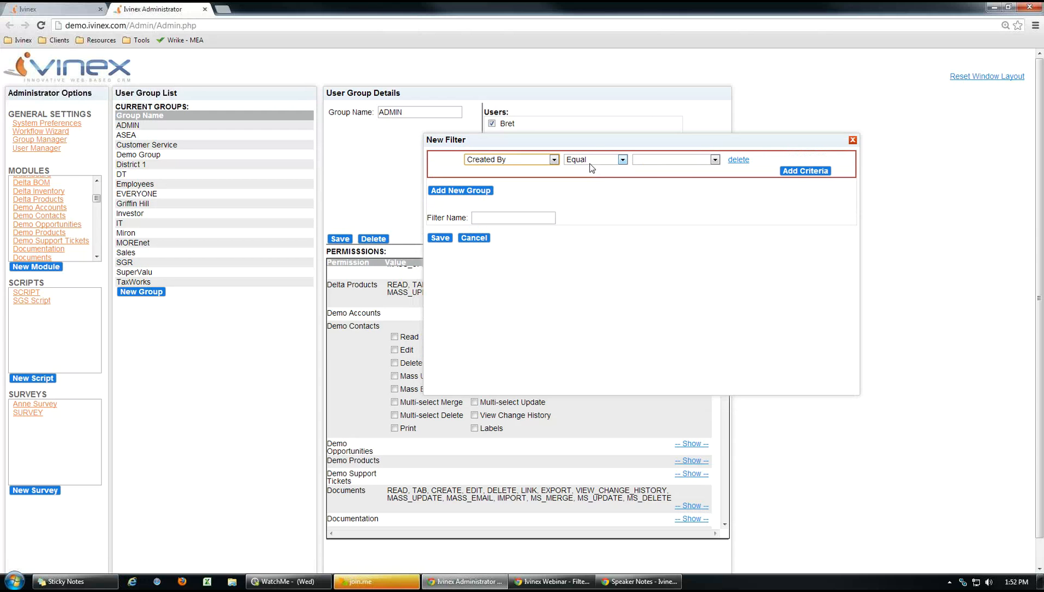
pyautogui.click(715, 160)
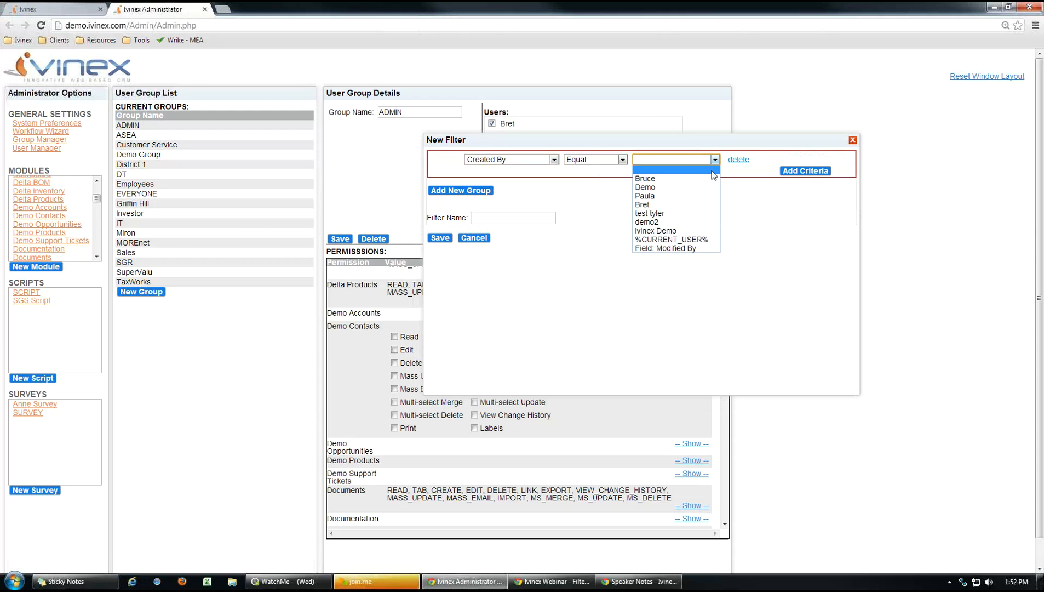
pyautogui.click(668, 239)
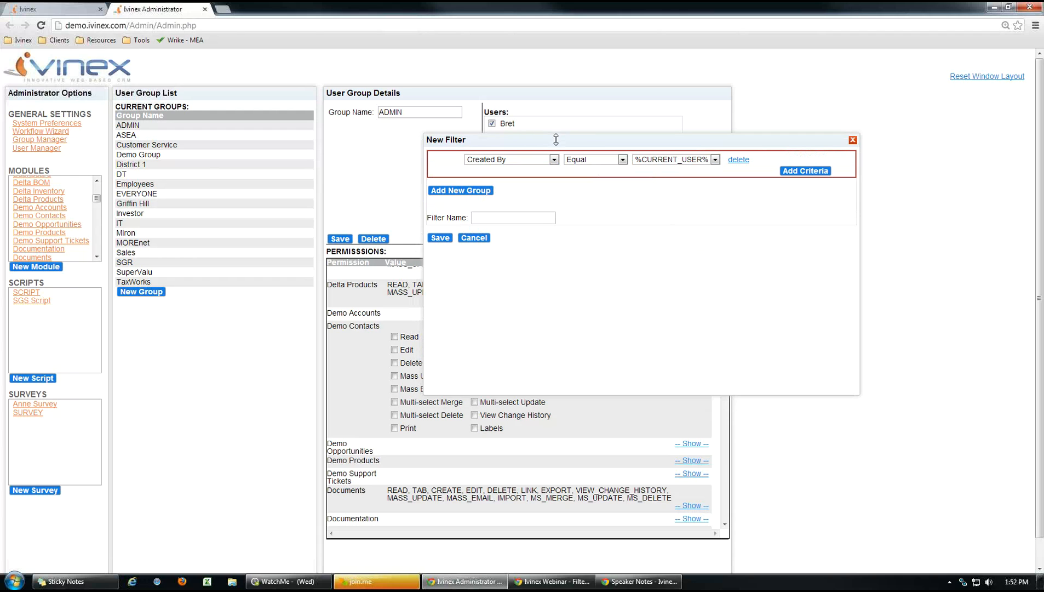
pyautogui.moveTo(582, 141); pyautogui.dragTo(621, 139)
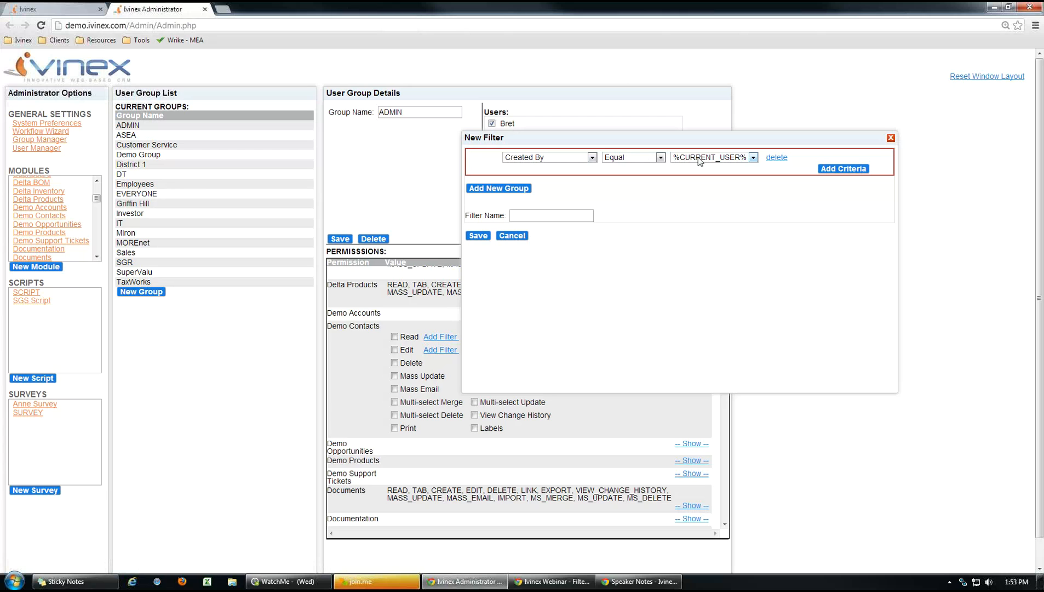
pyautogui.click(512, 237)
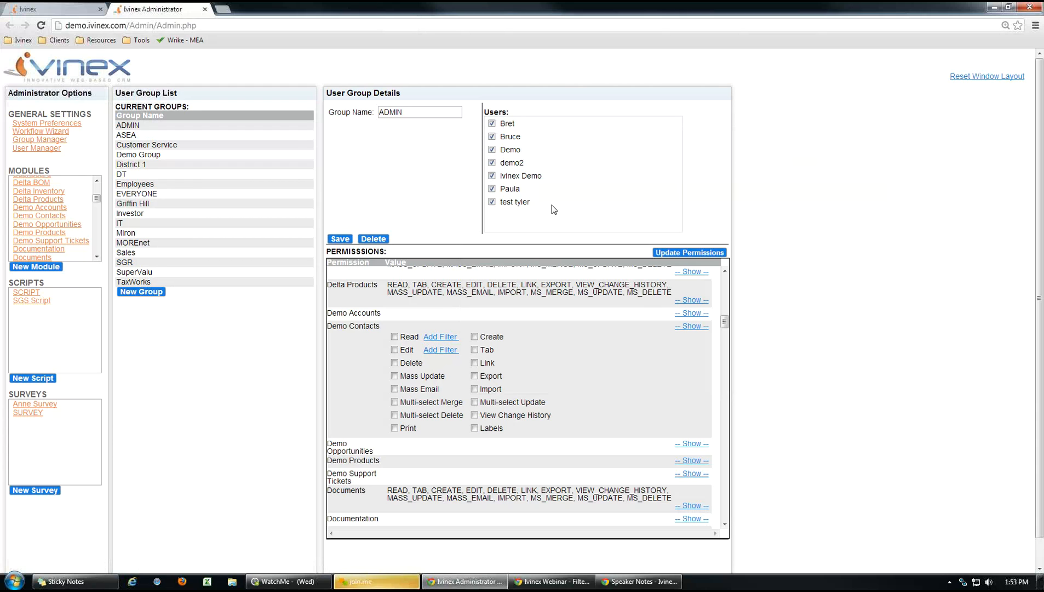
# Open DEMO Simple Report from the Demo folder in Reports, enlarge its window, and run it.
pyautogui.click(80, 10)
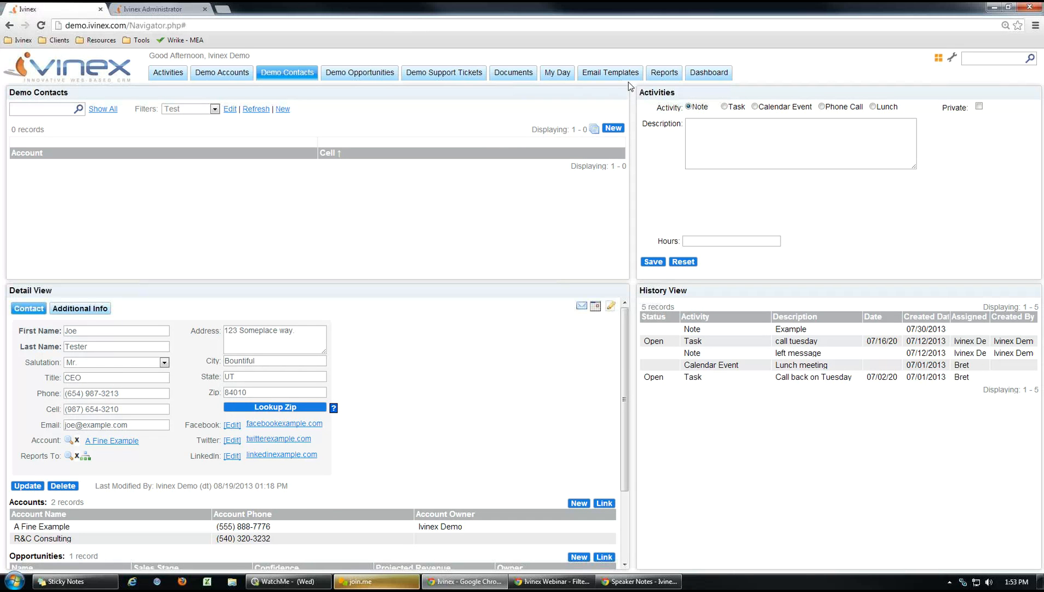
pyautogui.click(662, 73)
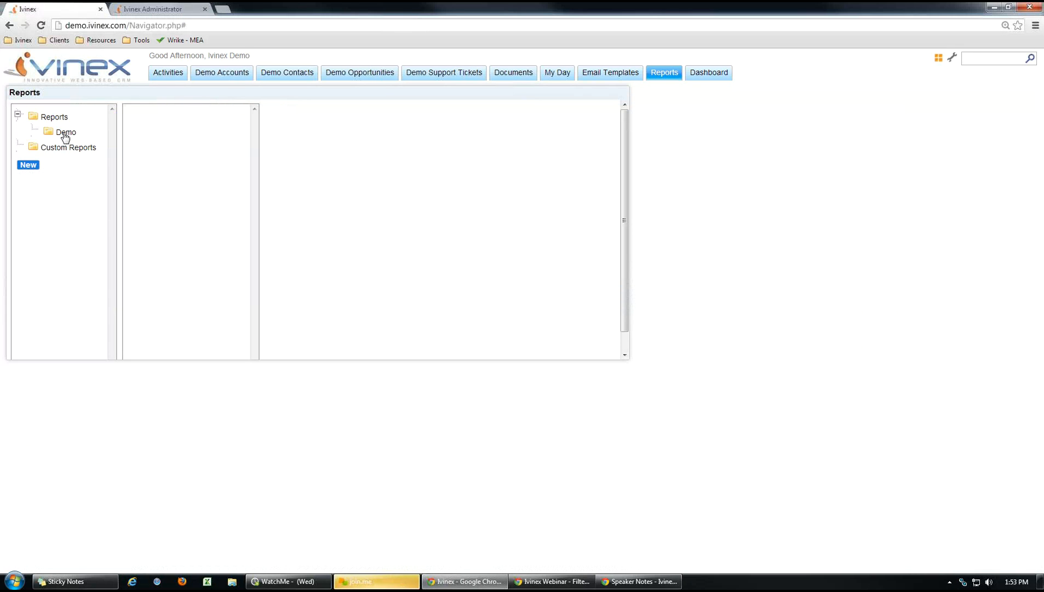
pyautogui.click(65, 134)
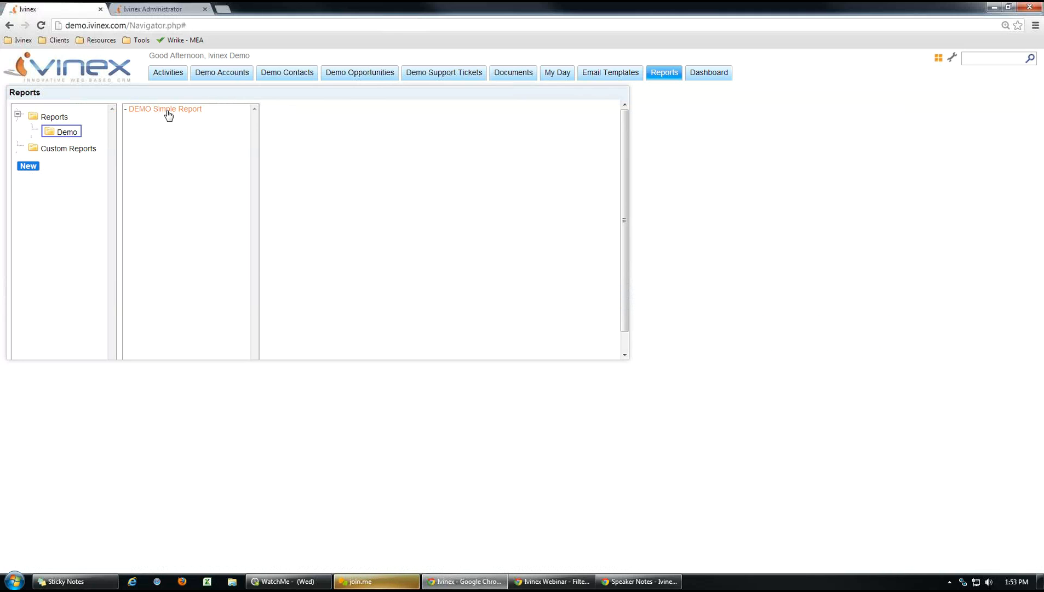
pyautogui.click(169, 113)
pyautogui.moveTo(401, 123); pyautogui.dragTo(345, 128)
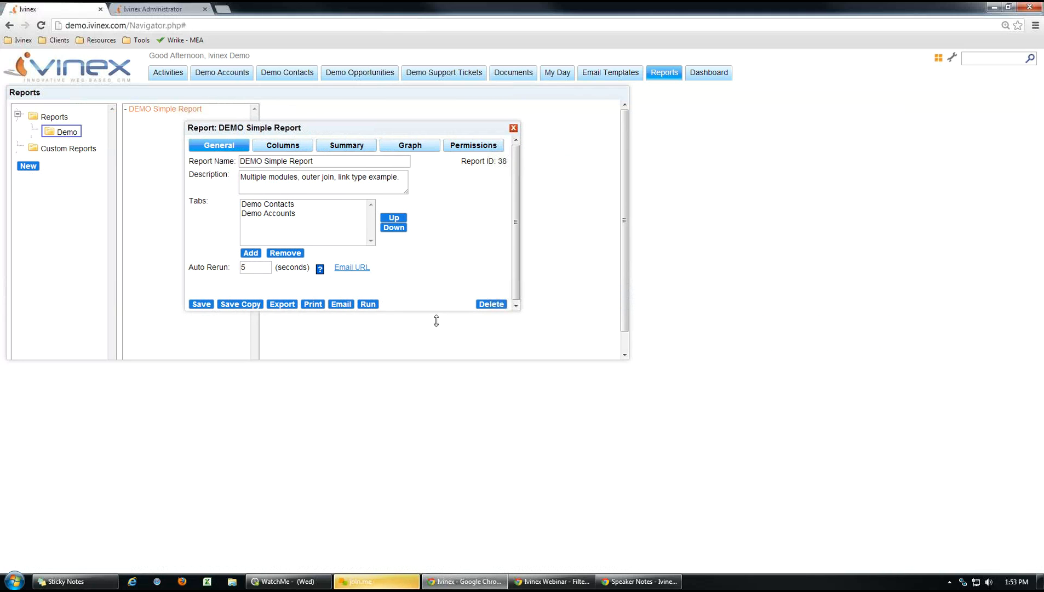
pyautogui.moveTo(427, 307); pyautogui.dragTo(433, 345)
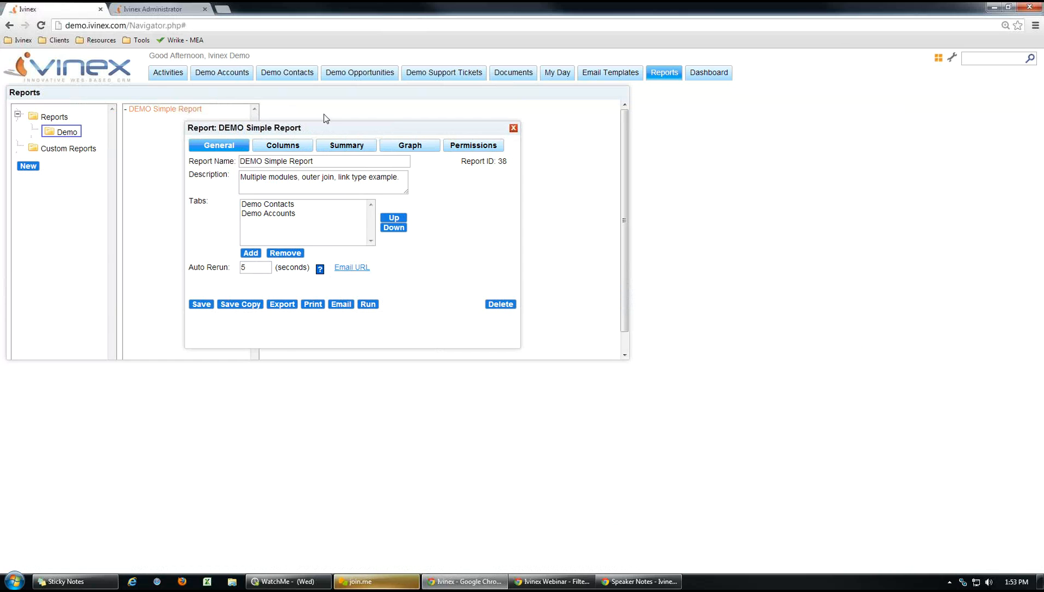
pyautogui.moveTo(318, 128); pyautogui.dragTo(274, 134)
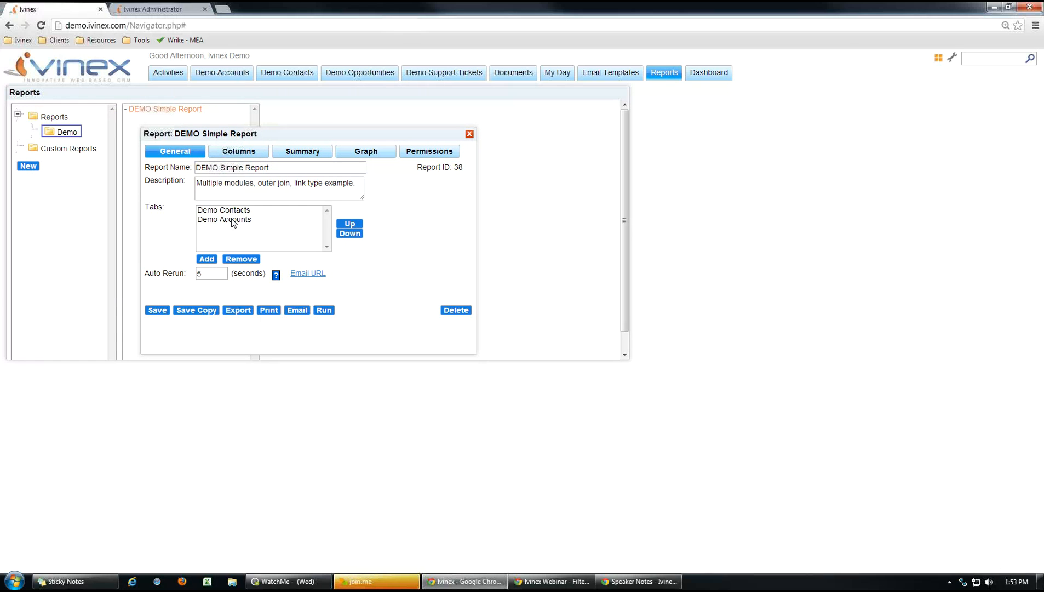
pyautogui.click(324, 310)
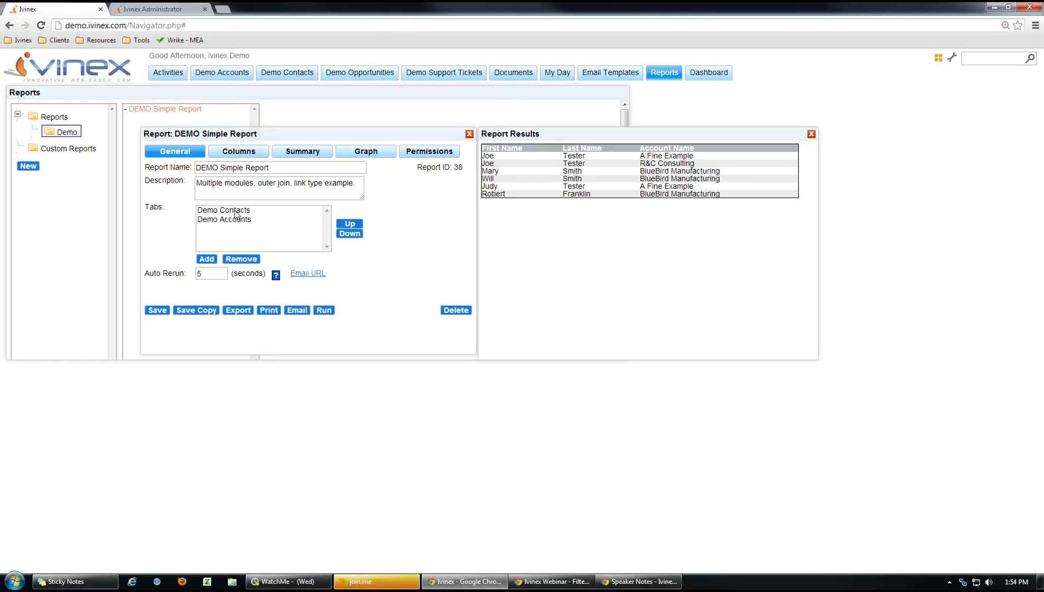
# Open the details of the report's Demo Contacts tab, discarding an accidental new tab.
pyautogui.click(207, 260)
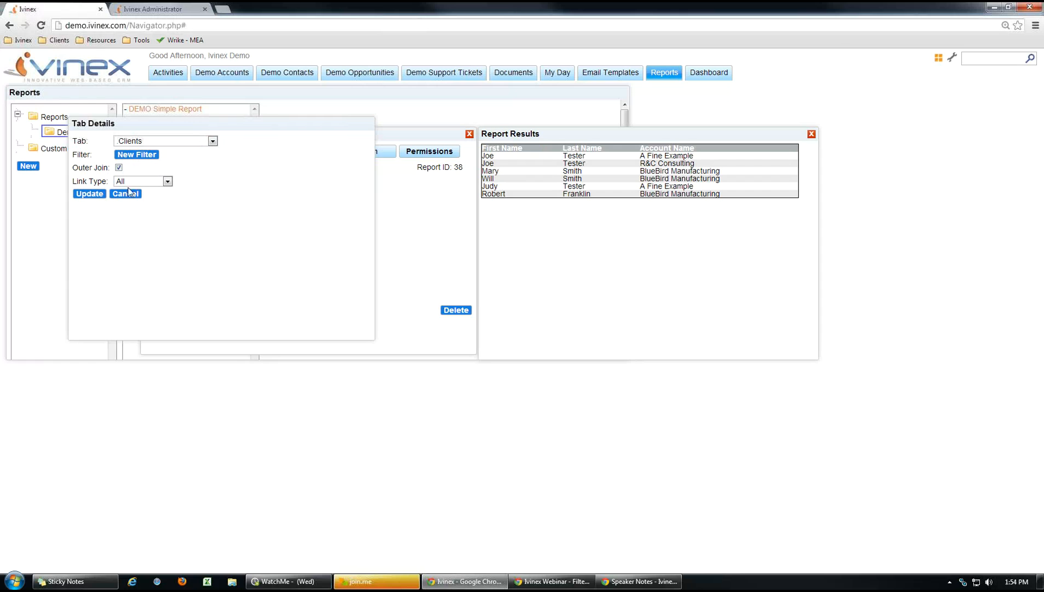
pyautogui.click(127, 195)
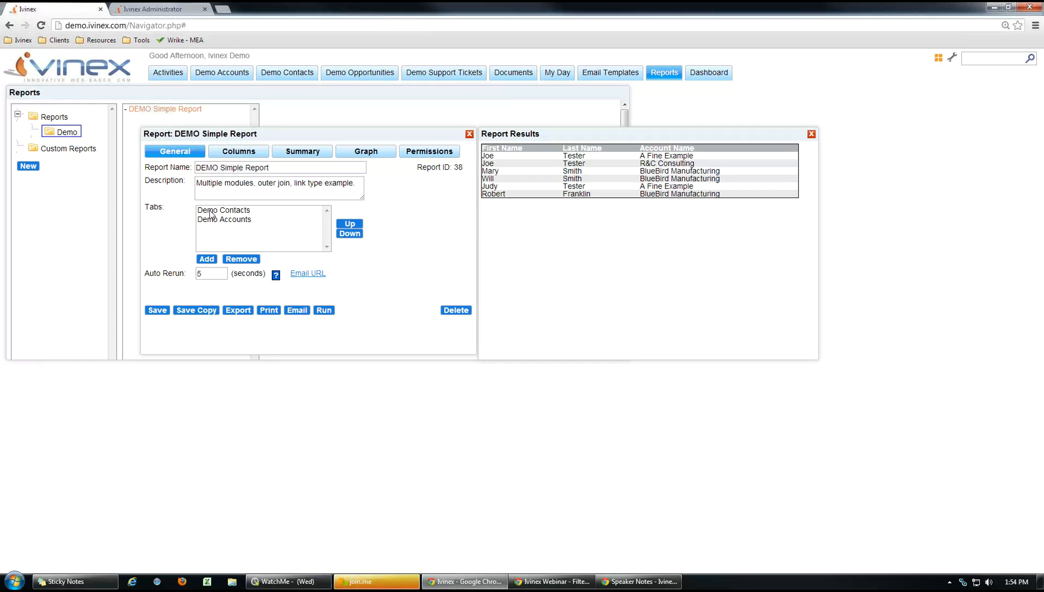
pyautogui.click(237, 213)
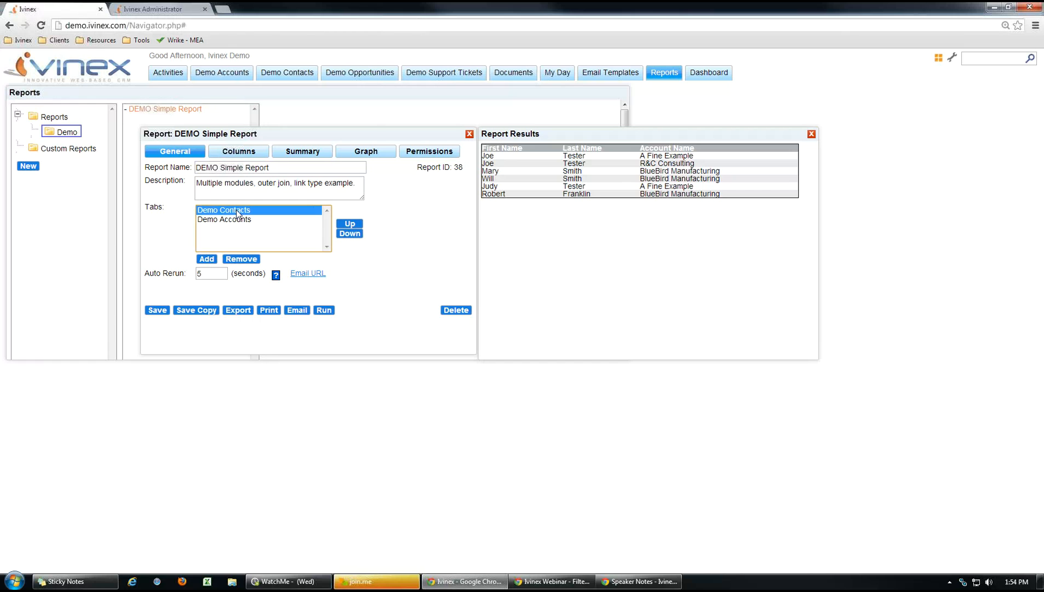
pyautogui.doubleClick(230, 216)
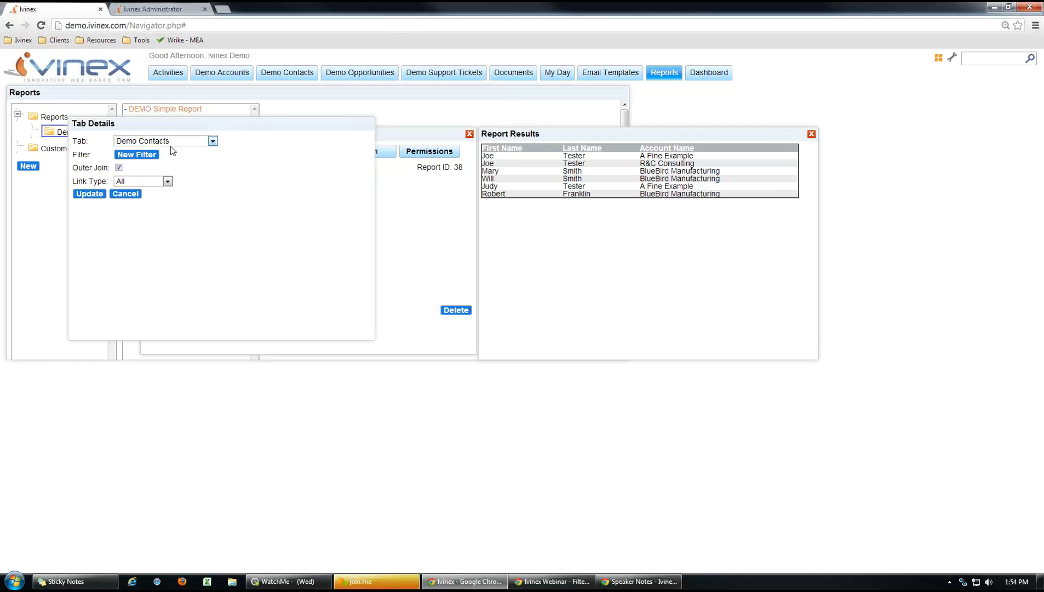
# Create a new contacts filter with the criterion First Name Contains Joe.
pyautogui.click(143, 155)
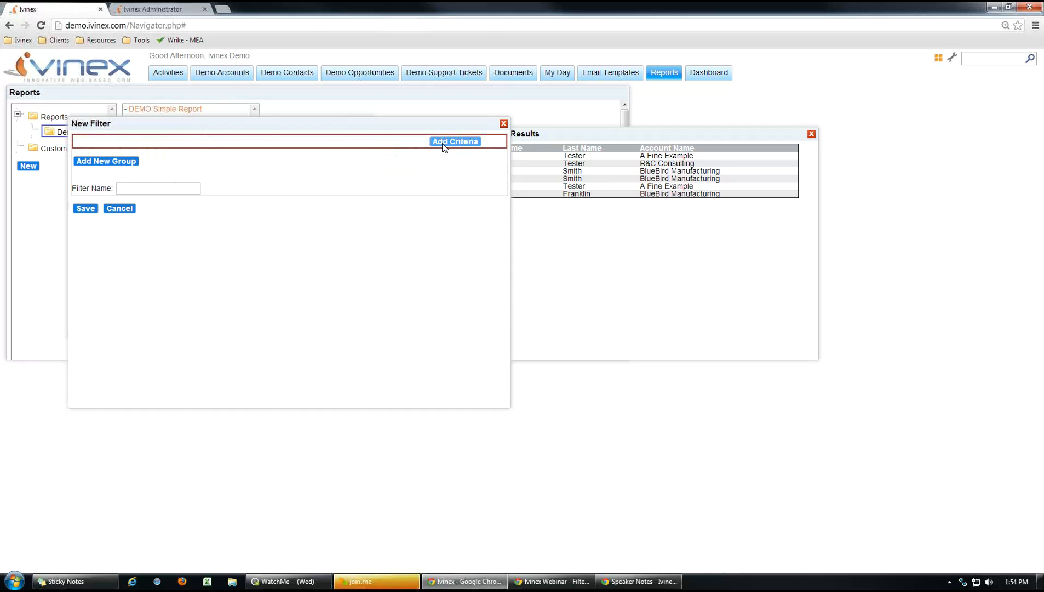
pyautogui.click(444, 142)
pyautogui.click(175, 145)
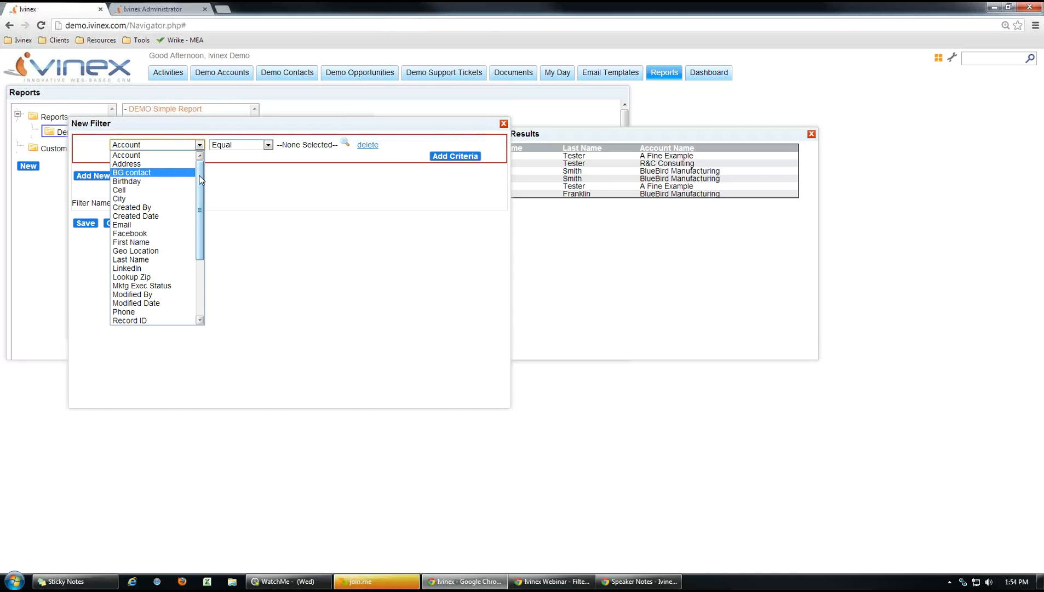
pyautogui.scroll(-1, 199, 193)
pyautogui.click(131, 209)
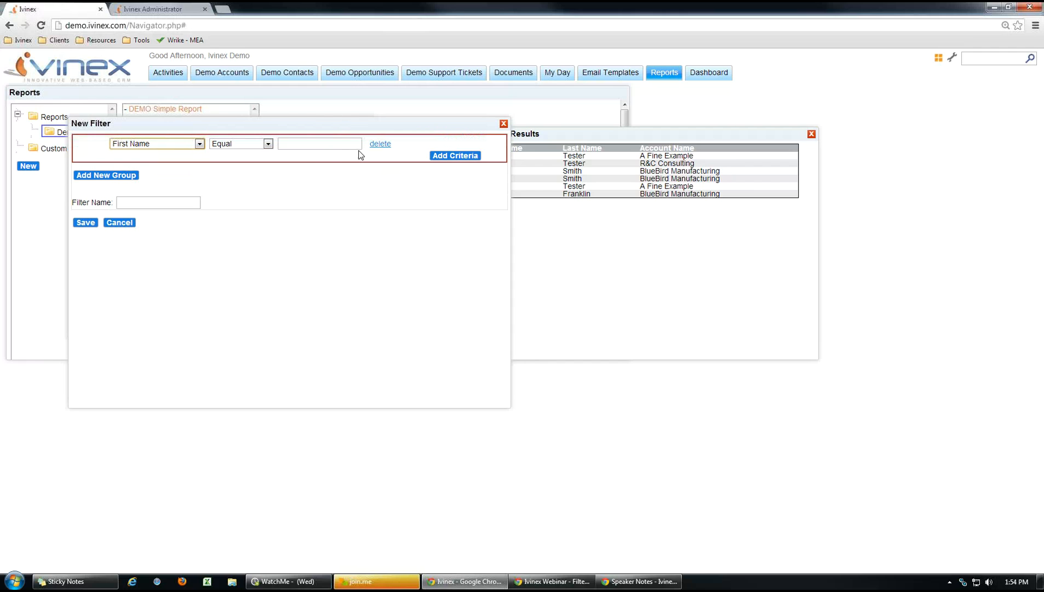
pyautogui.click(348, 145)
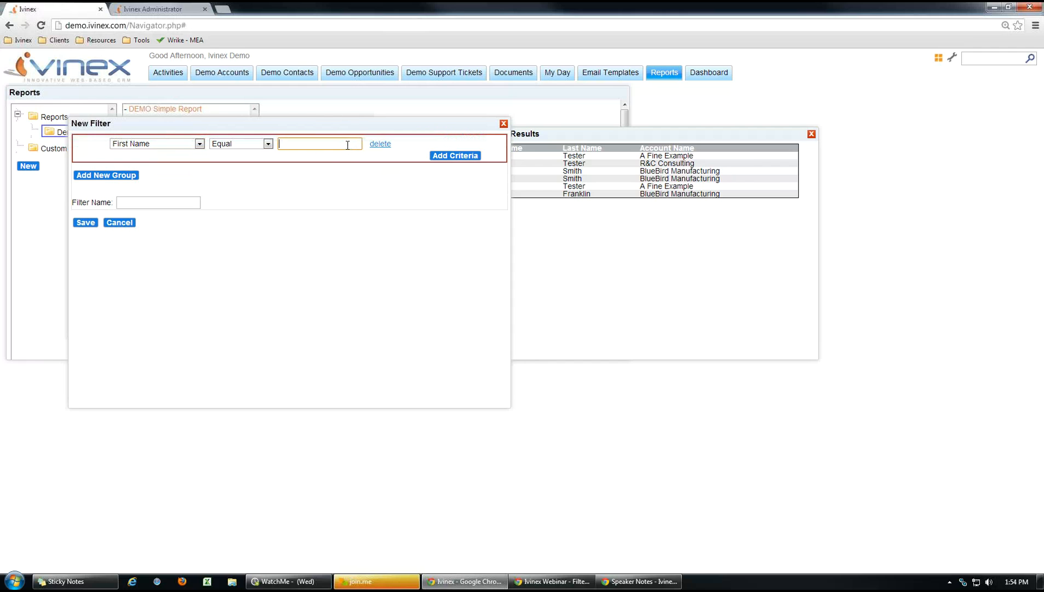
pyautogui.click(269, 148)
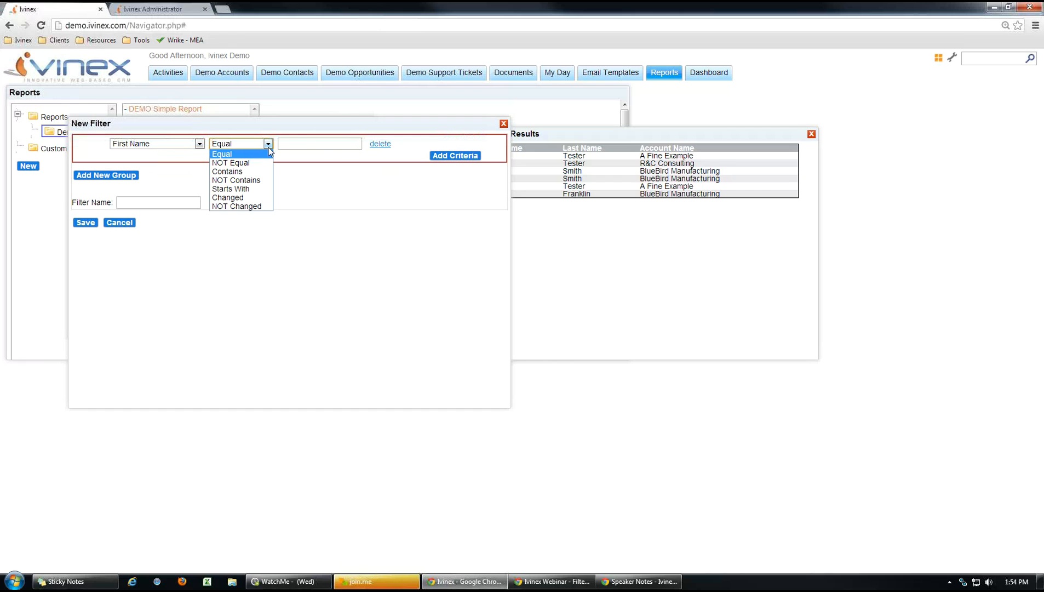
pyautogui.click(246, 171)
pyautogui.click(311, 141)
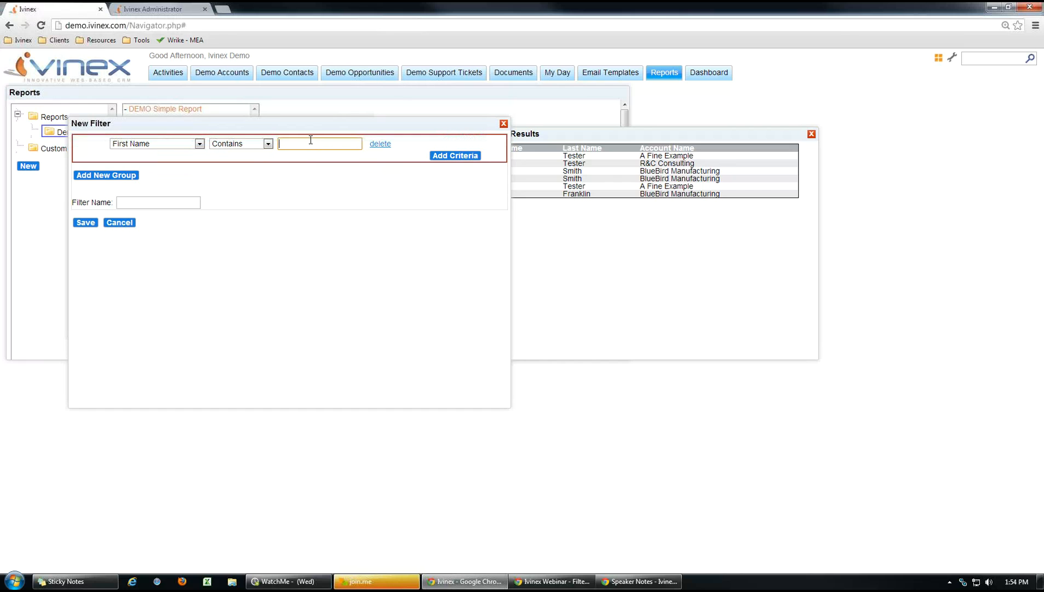
pyautogui.write('Joe')
# Name the filter 'First Name = Joe', save it, and apply it to the tab.
pyautogui.click(173, 197)
pyautogui.write('First Name =')
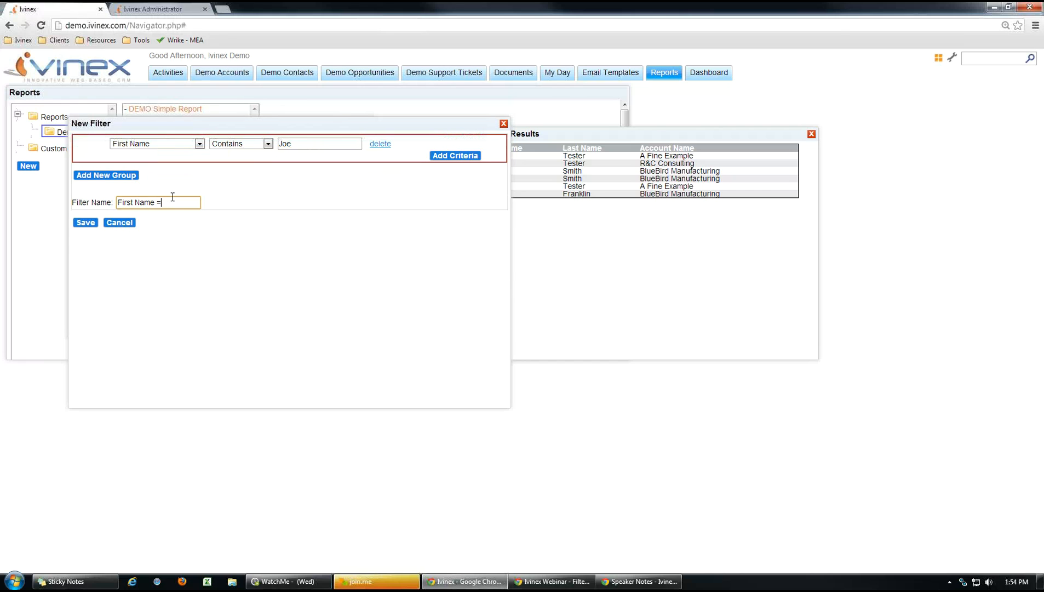
pyautogui.write(' Joe')
pyautogui.click(86, 223)
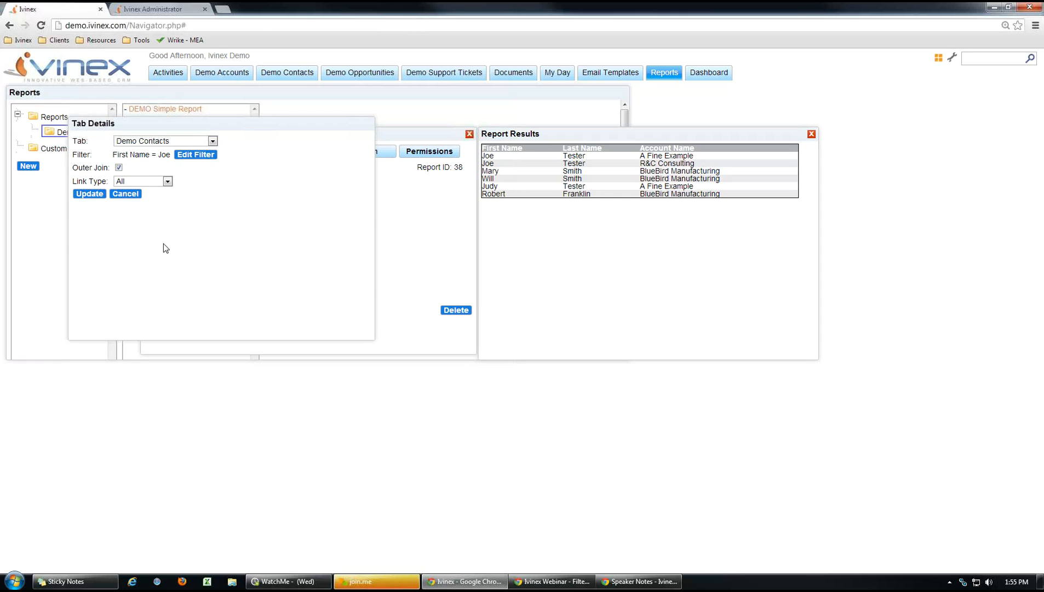
pyautogui.click(92, 195)
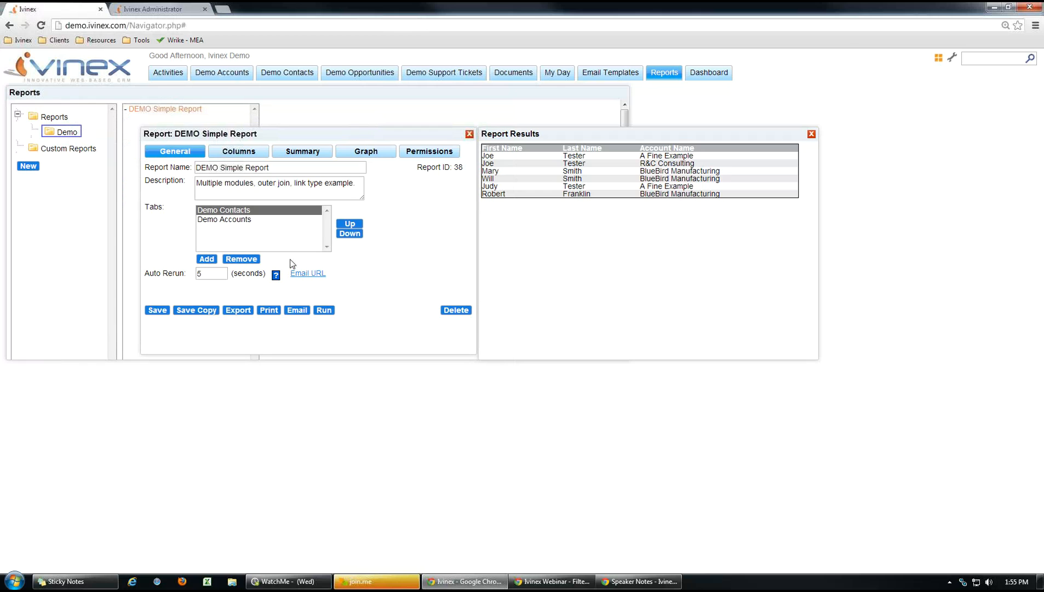
# Rerun the report with the Joe filter, save it, and close the results.
pyautogui.click(324, 311)
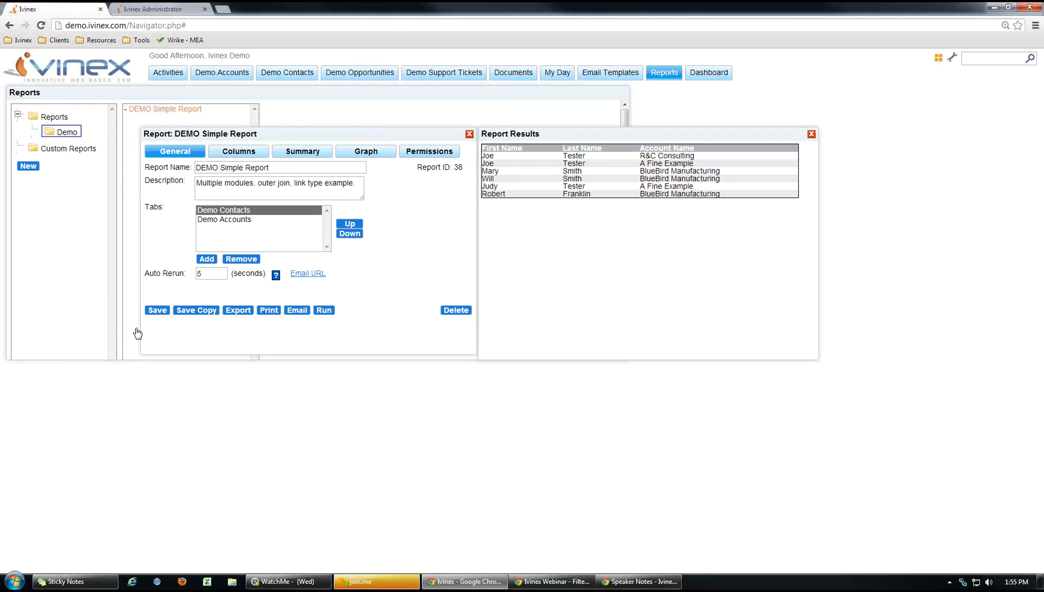
pyautogui.click(157, 311)
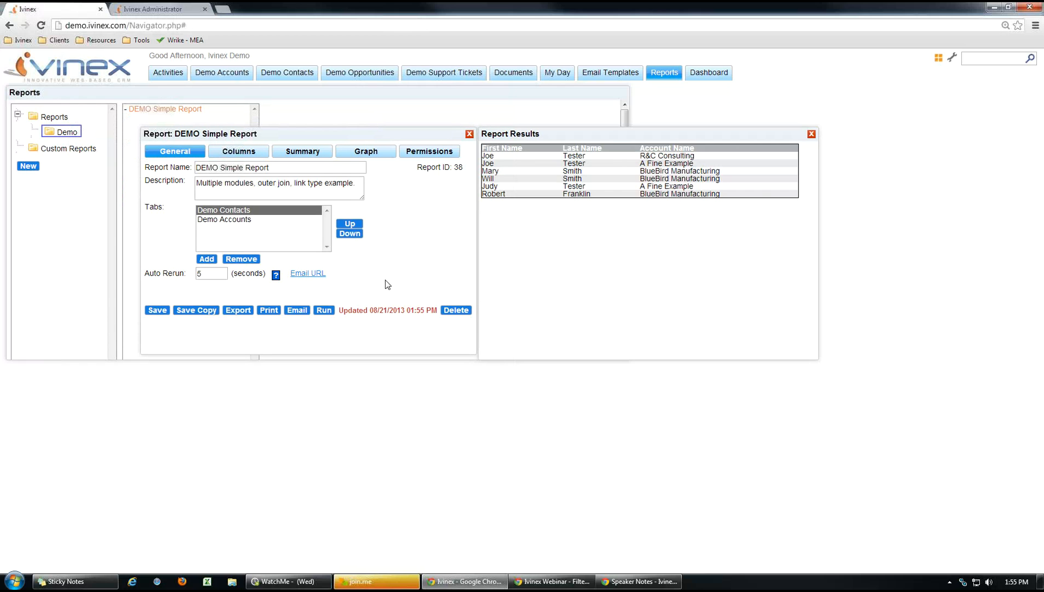
pyautogui.click(811, 135)
# Reopen DEMO Simple Report and run it to confirm the two Joe Tester contacts, then close both windows.
pyautogui.click(663, 76)
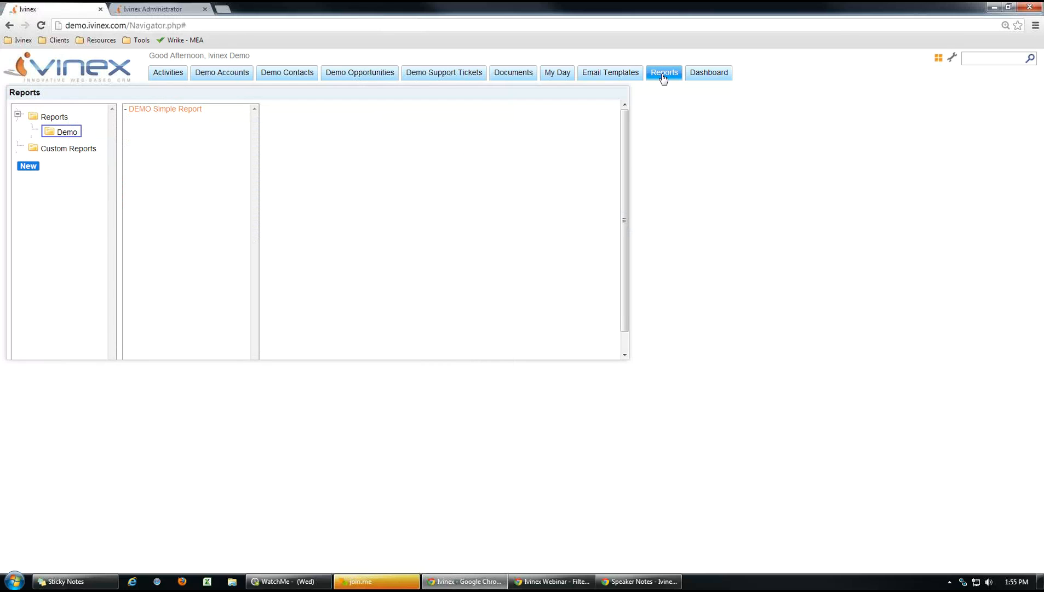
pyautogui.click(170, 111)
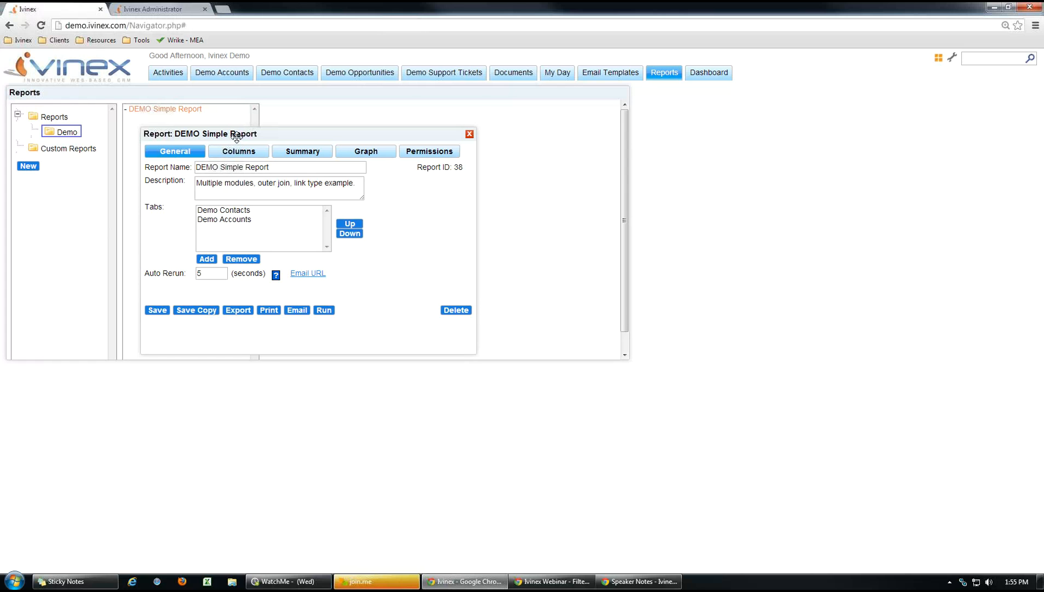
pyautogui.moveTo(235, 133); pyautogui.dragTo(221, 131)
pyautogui.click(216, 207)
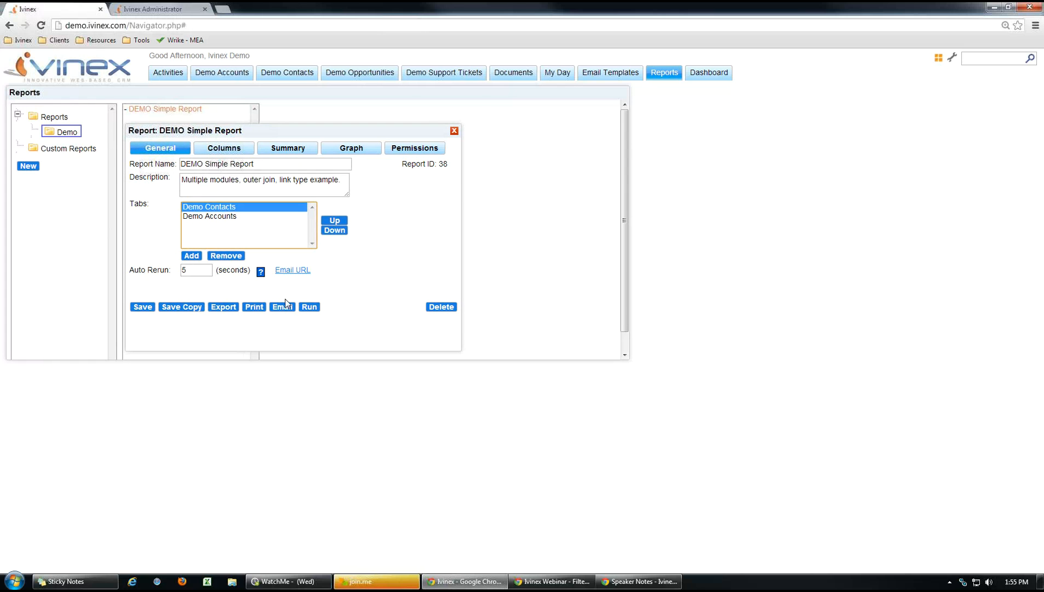
pyautogui.click(309, 307)
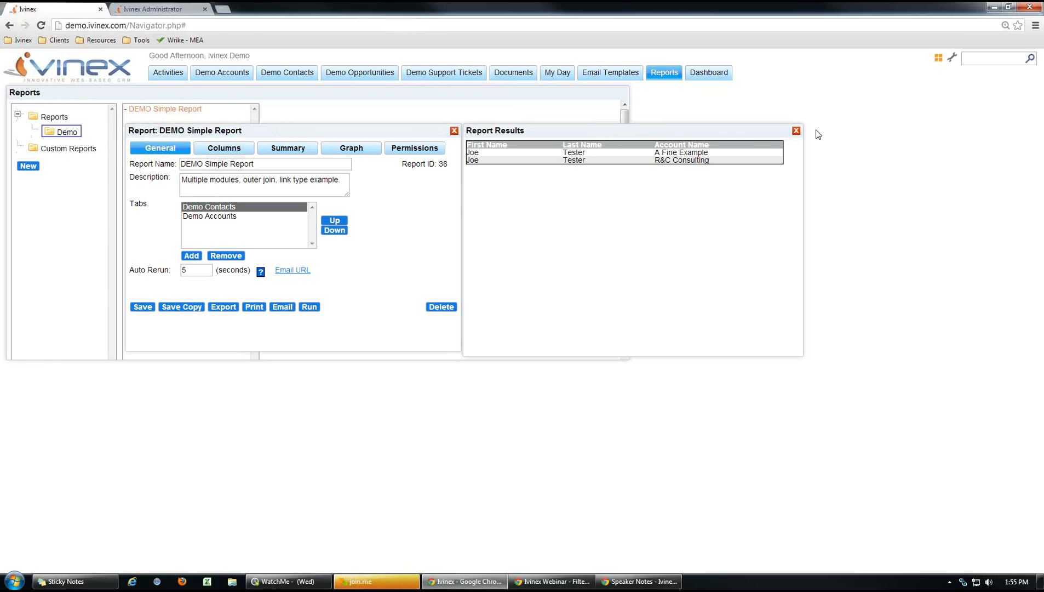
pyautogui.click(796, 131)
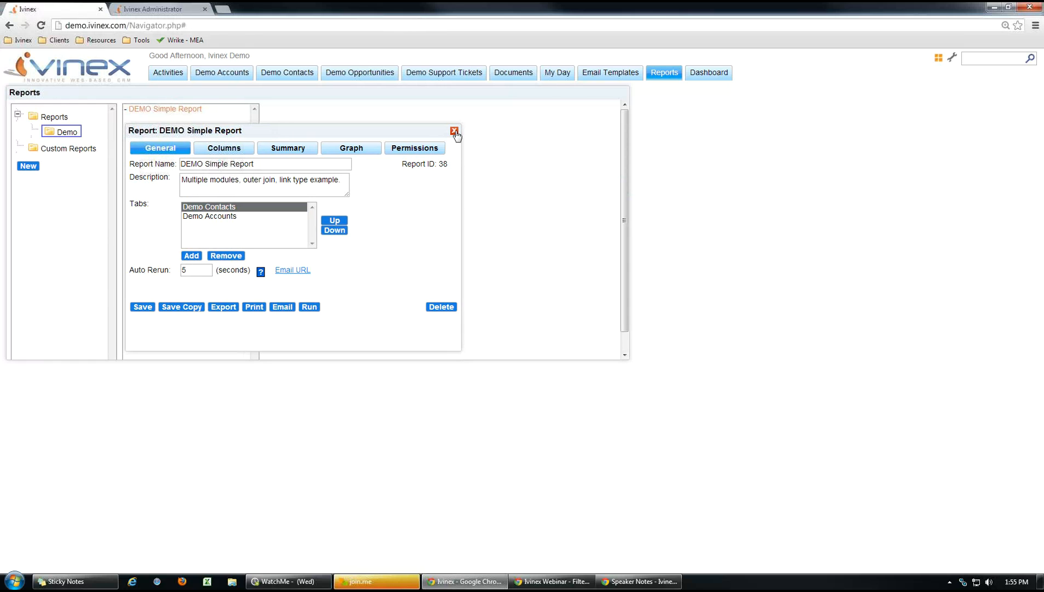
pyautogui.click(455, 132)
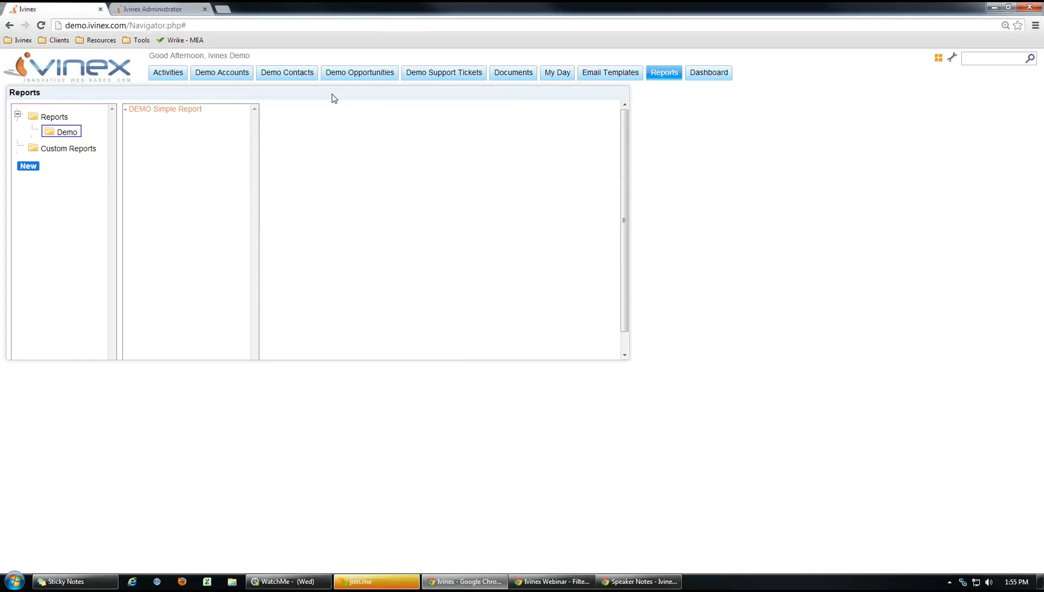
# Go to the Demo Accounts page listing its 10 account records.
pyautogui.click(234, 76)
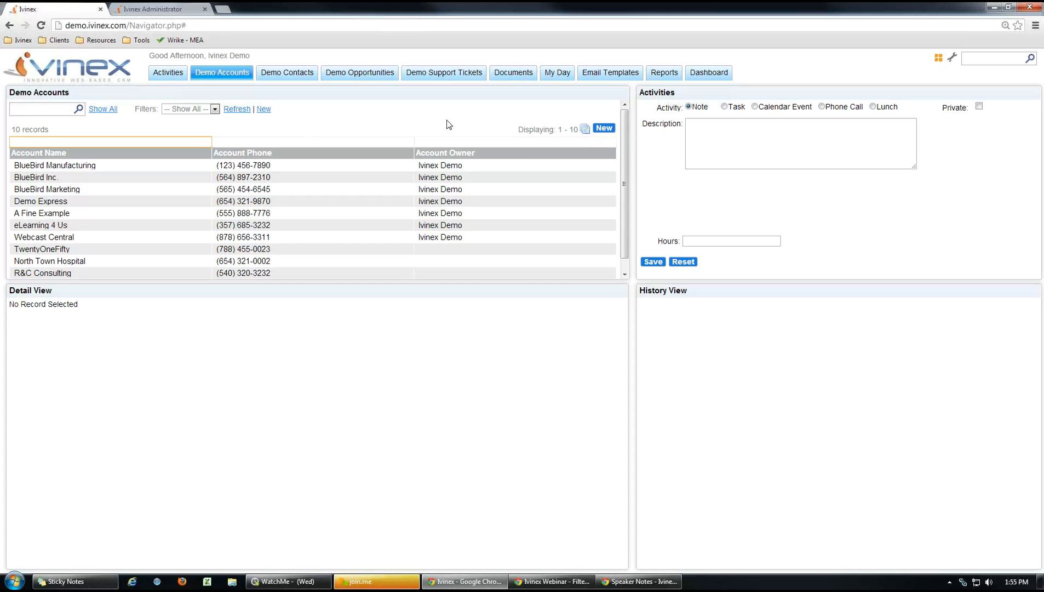
pyautogui.click(585, 129)
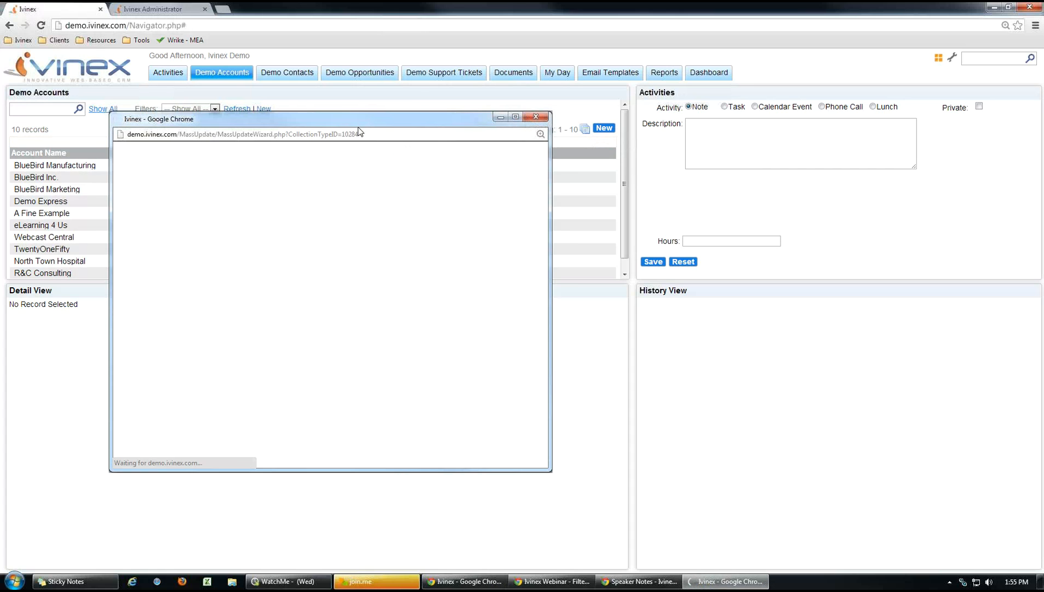
pyautogui.moveTo(399, 115); pyautogui.dragTo(526, 114)
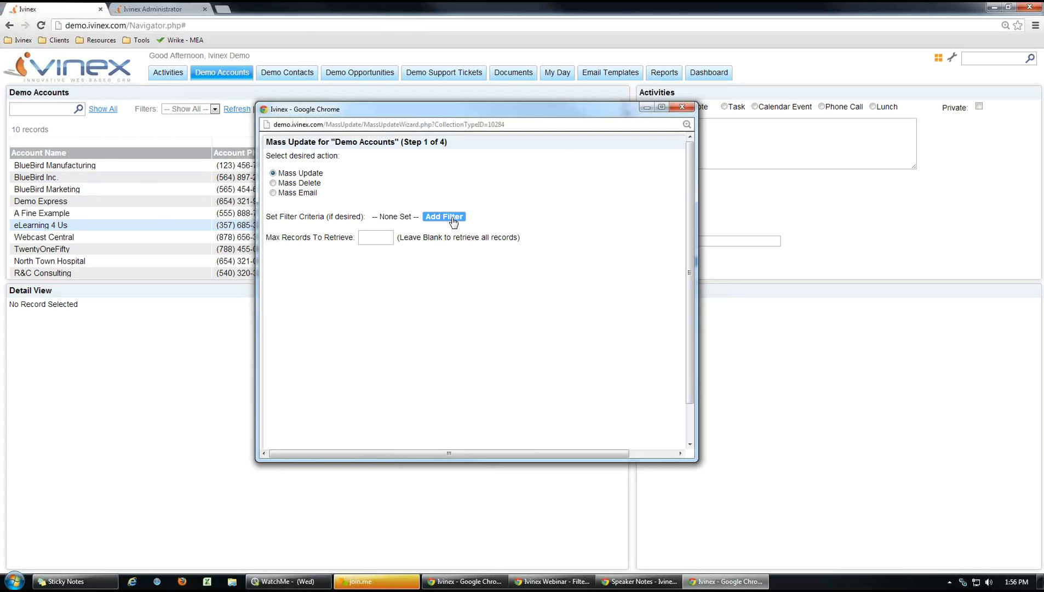
pyautogui.click(686, 110)
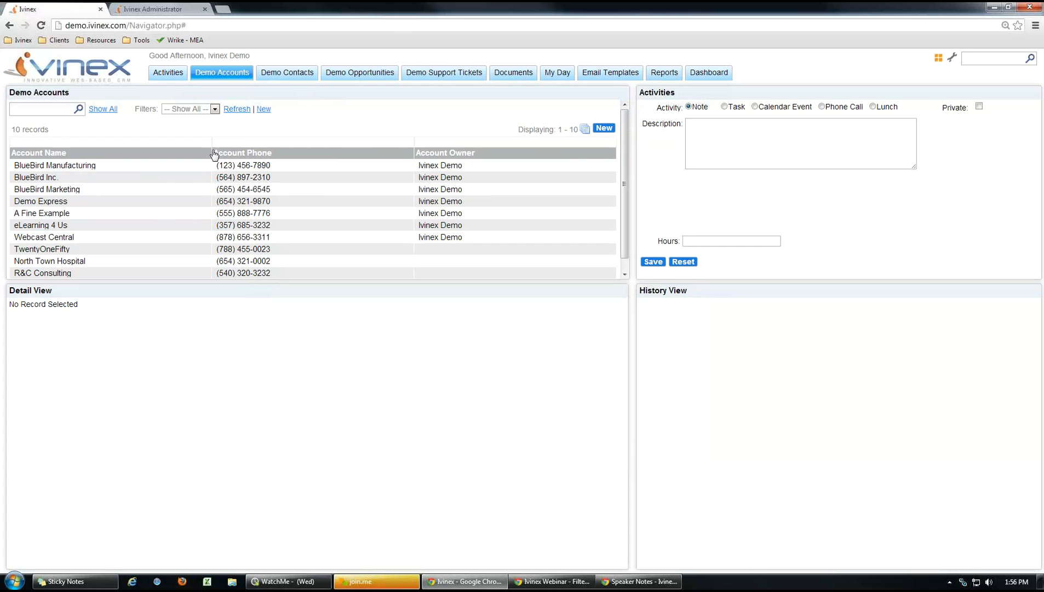
pyautogui.click(157, 169)
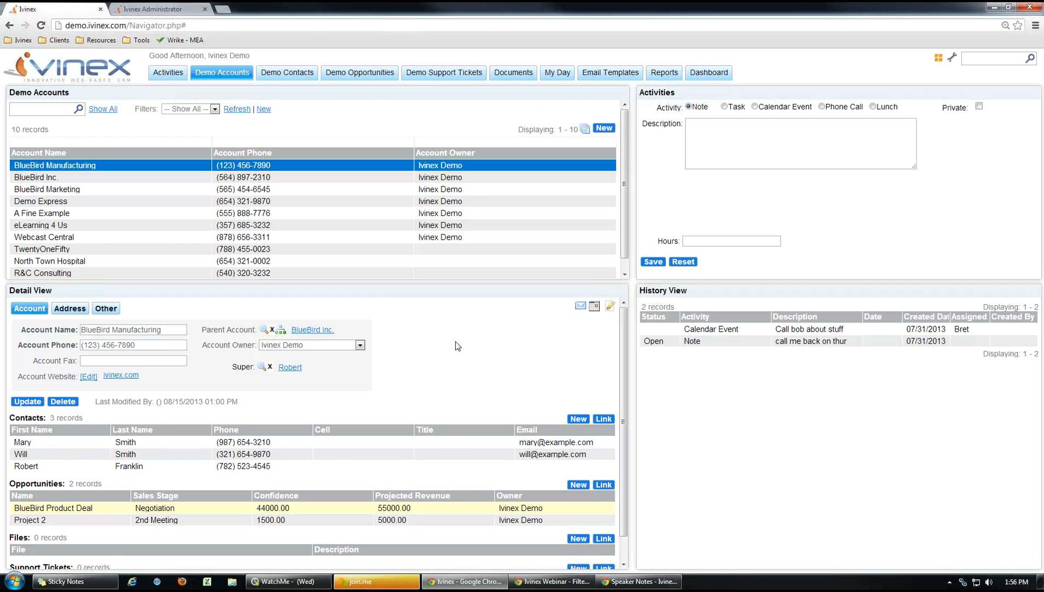
# Switch to the administrator tab showing the Demo Accounts module settings.
pyautogui.click(181, 13)
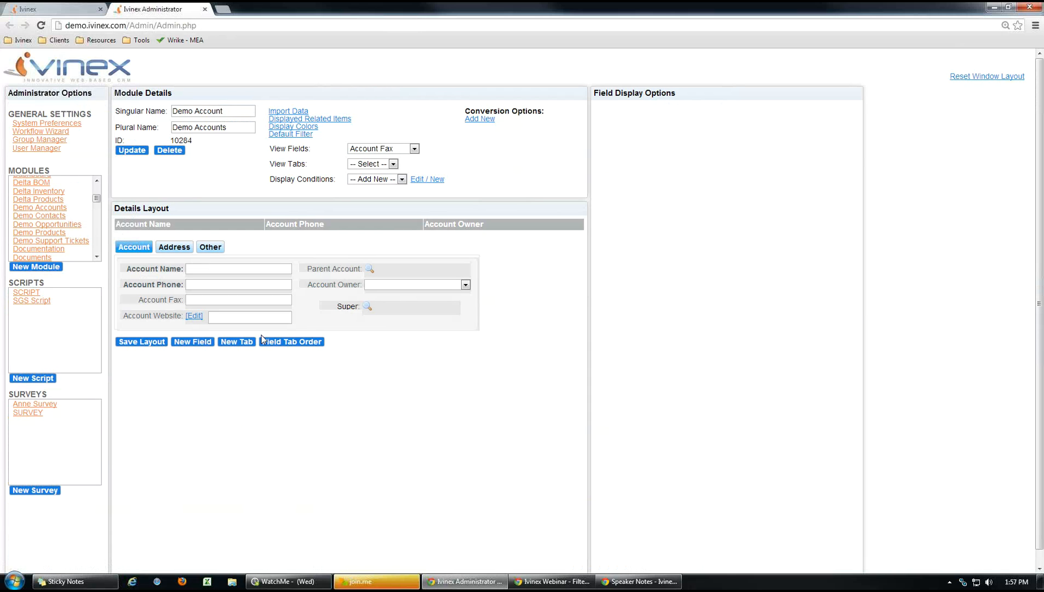
# Rename the existing Contacts related item to Contacts Type1.
pyautogui.click(324, 120)
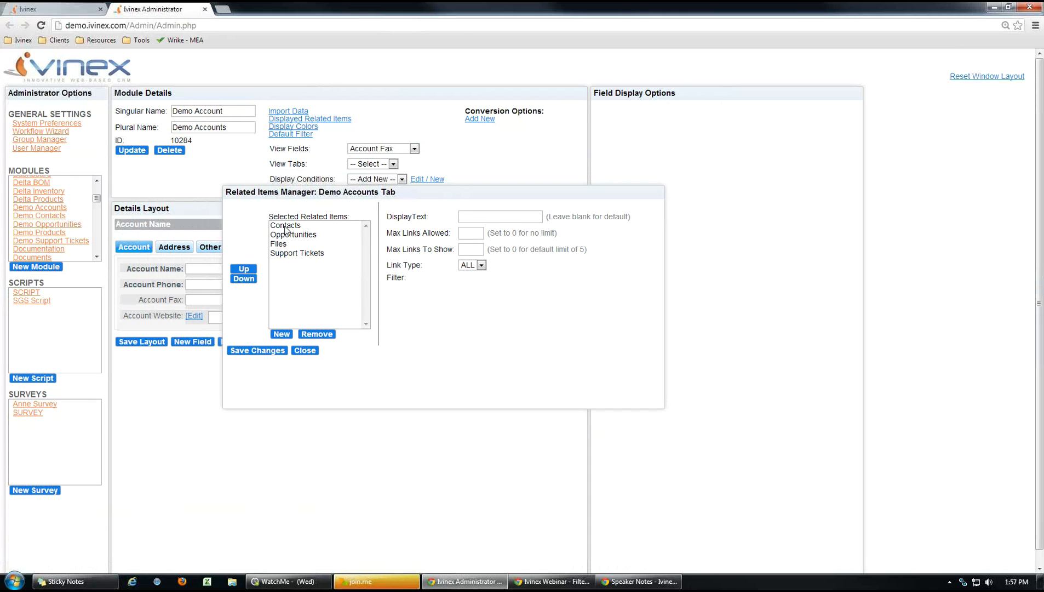
pyautogui.click(285, 230)
pyautogui.click(498, 217)
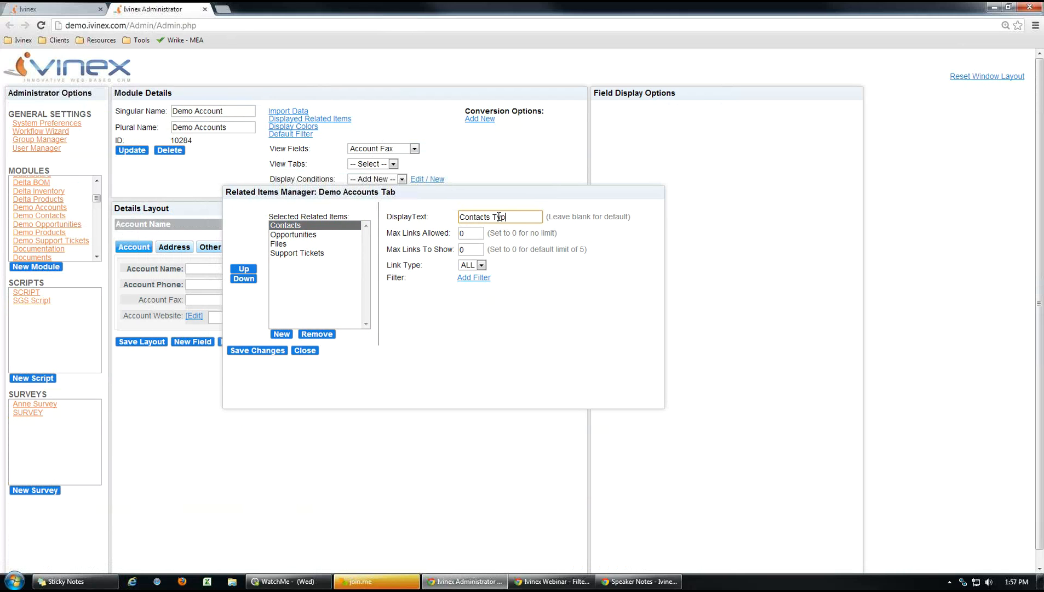
pyautogui.write('1')
# Add a Demo Contacts related item labelled Contacts Type 2 in second place, and save.
pyautogui.click(281, 334)
pyautogui.moveTo(386, 238); pyautogui.dragTo(387, 249)
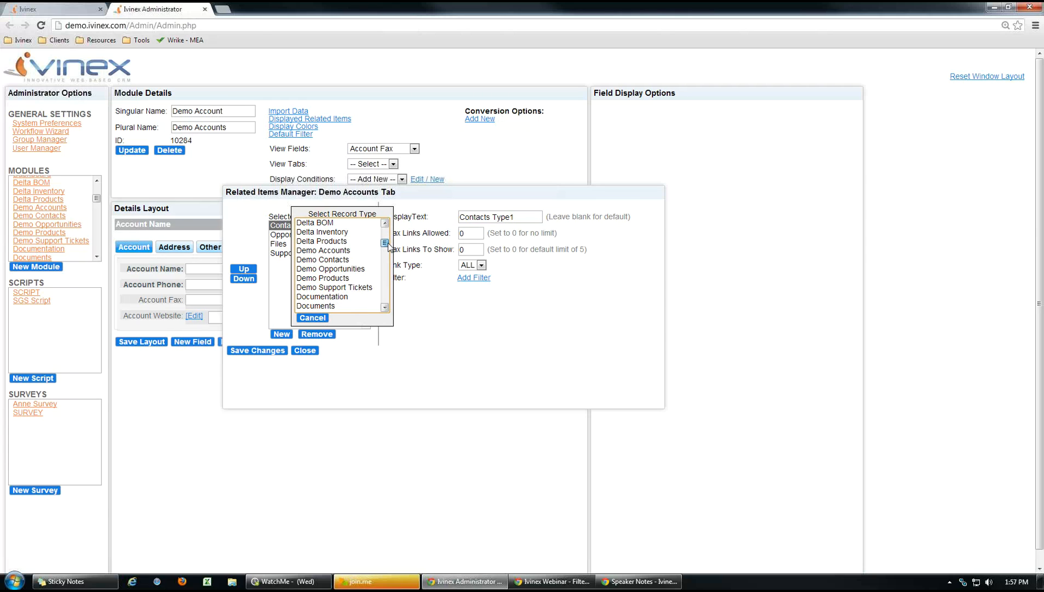
pyautogui.click(315, 261)
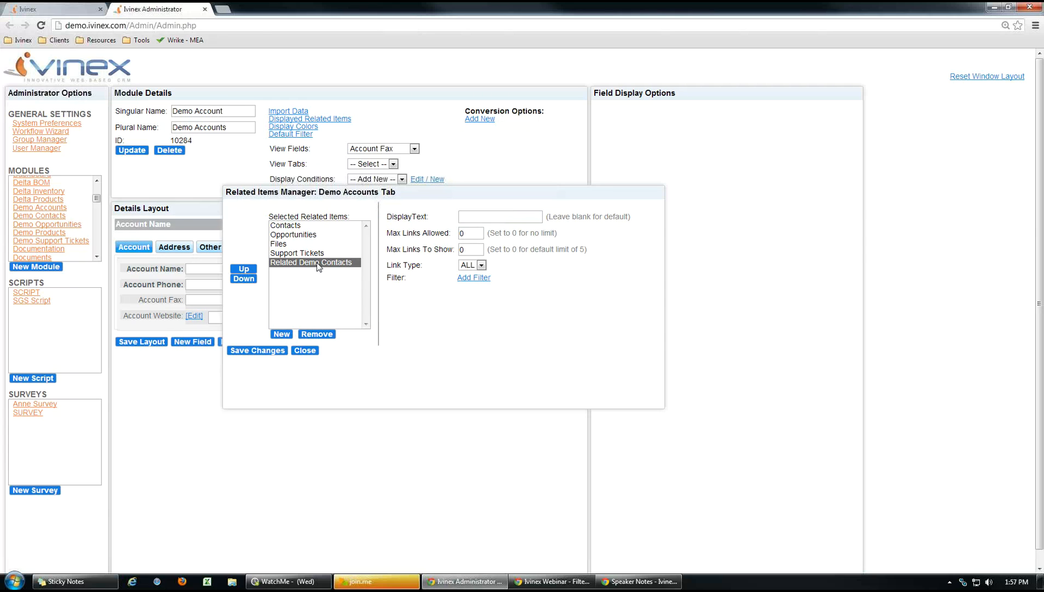
pyautogui.click(289, 263)
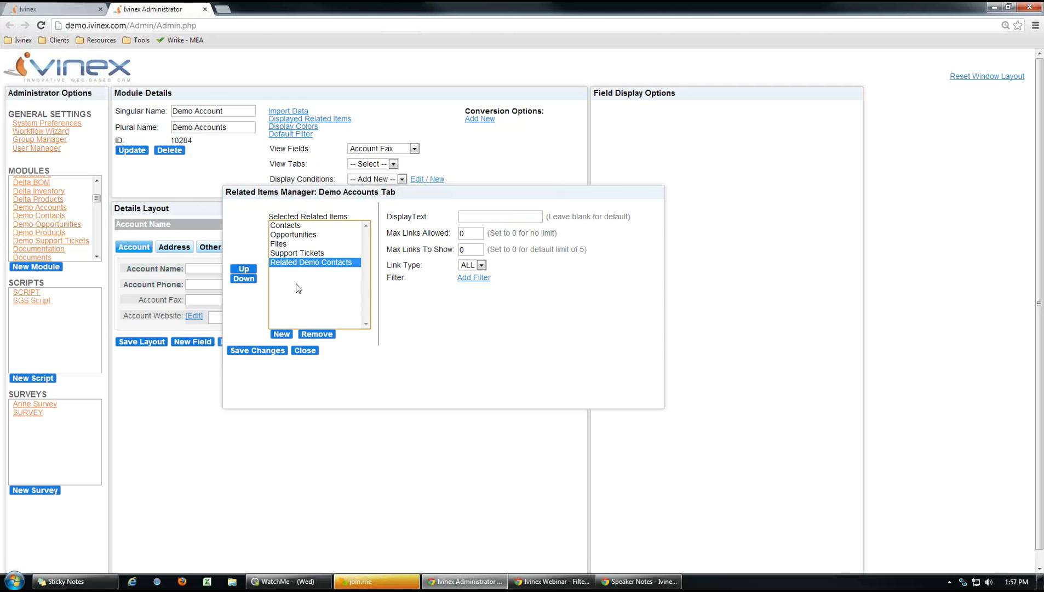
pyautogui.click(234, 270)
pyautogui.click(234, 270)
pyautogui.click(234, 270)
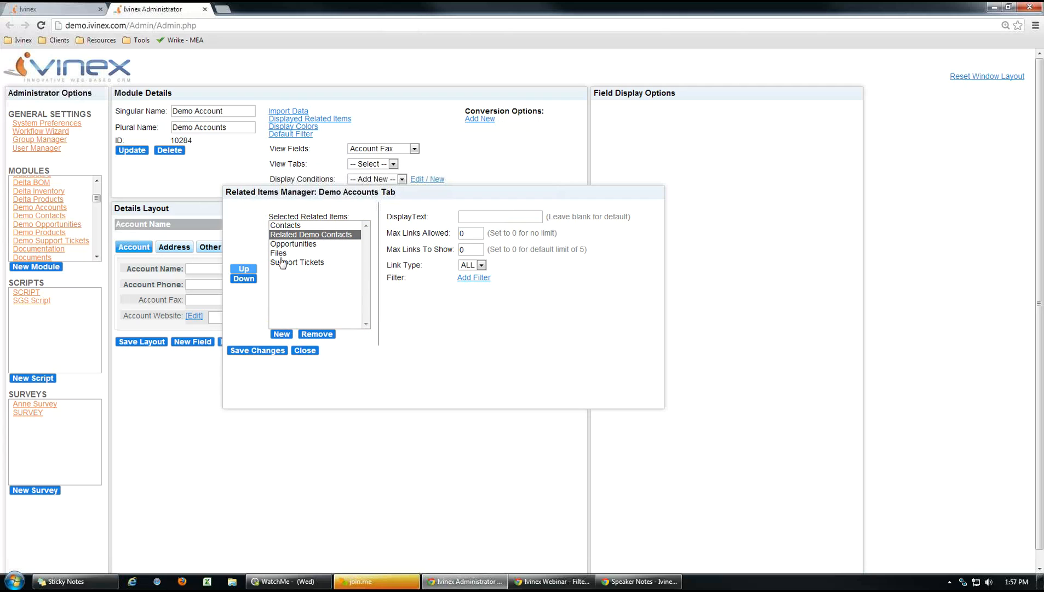
pyautogui.click(326, 236)
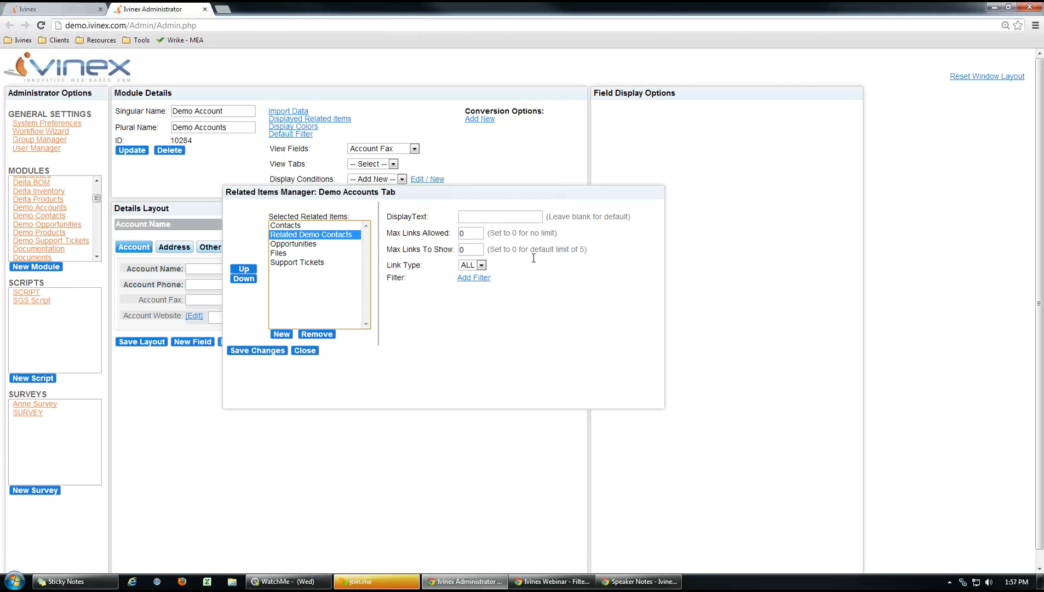
pyautogui.click(520, 217)
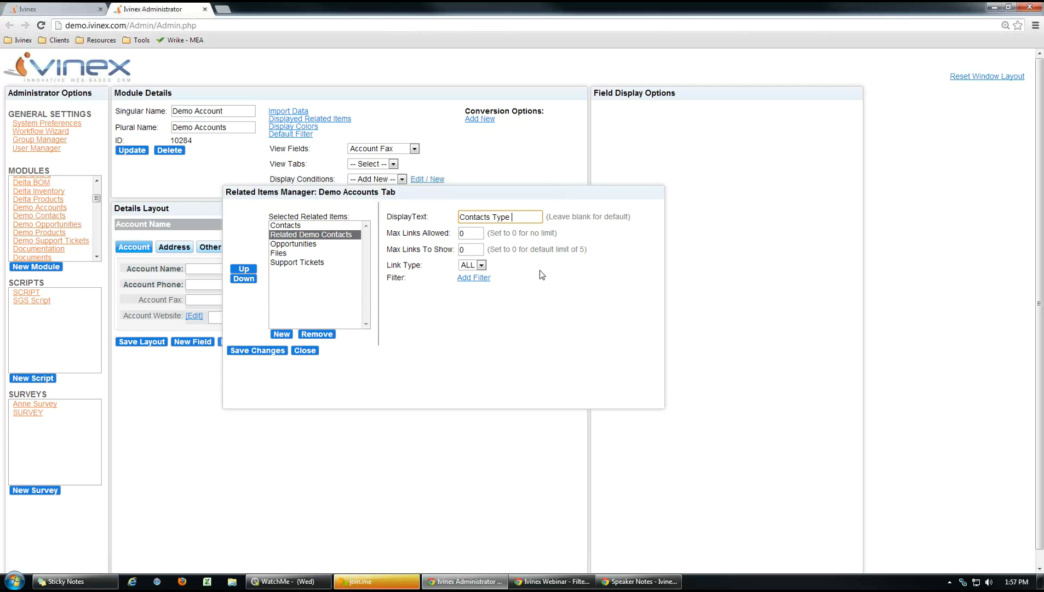
pyautogui.click(264, 350)
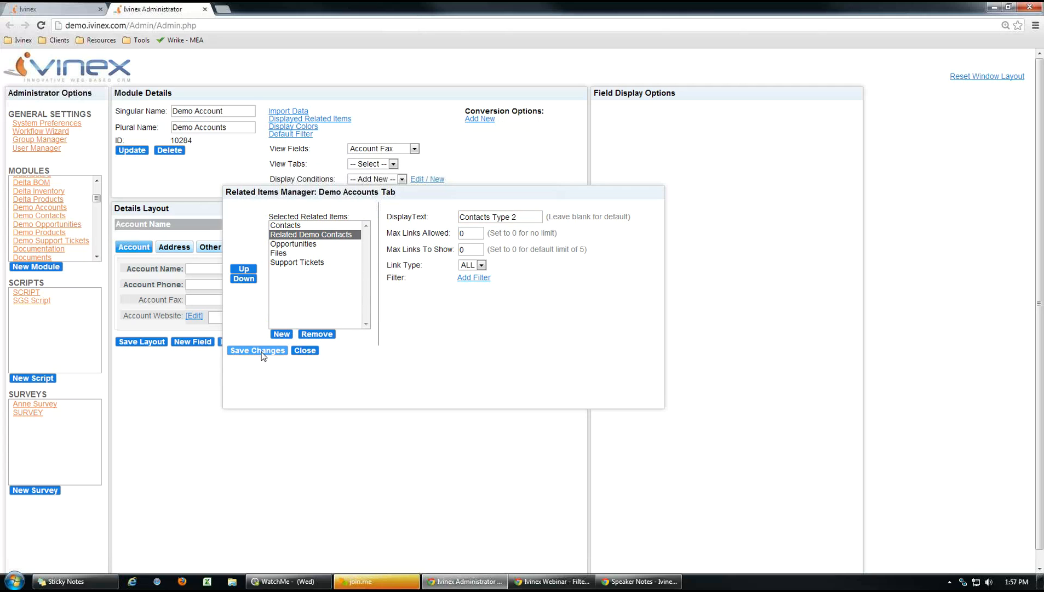
pyautogui.click(313, 119)
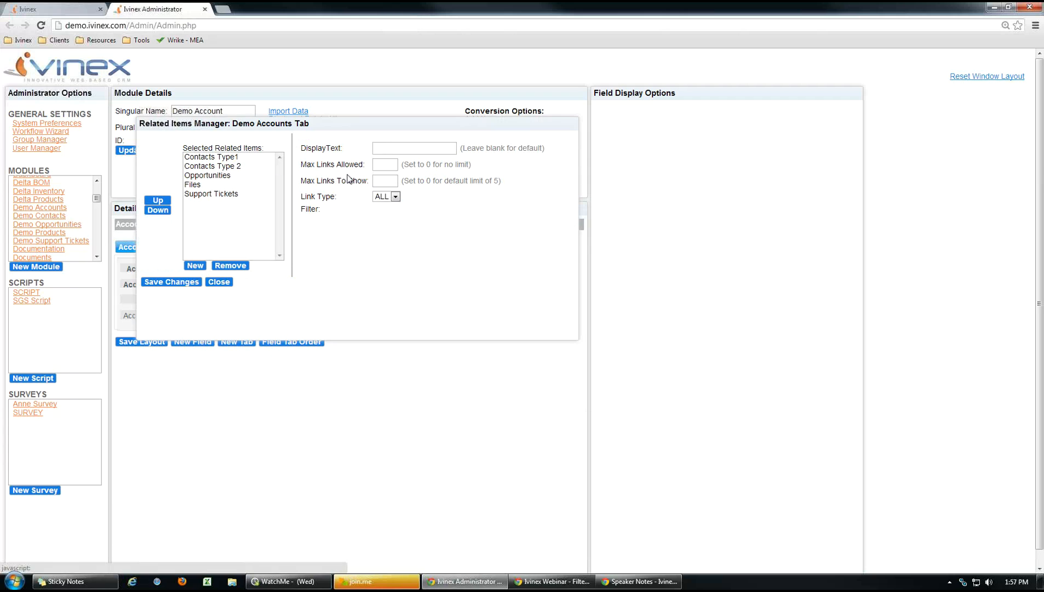
pyautogui.click(218, 158)
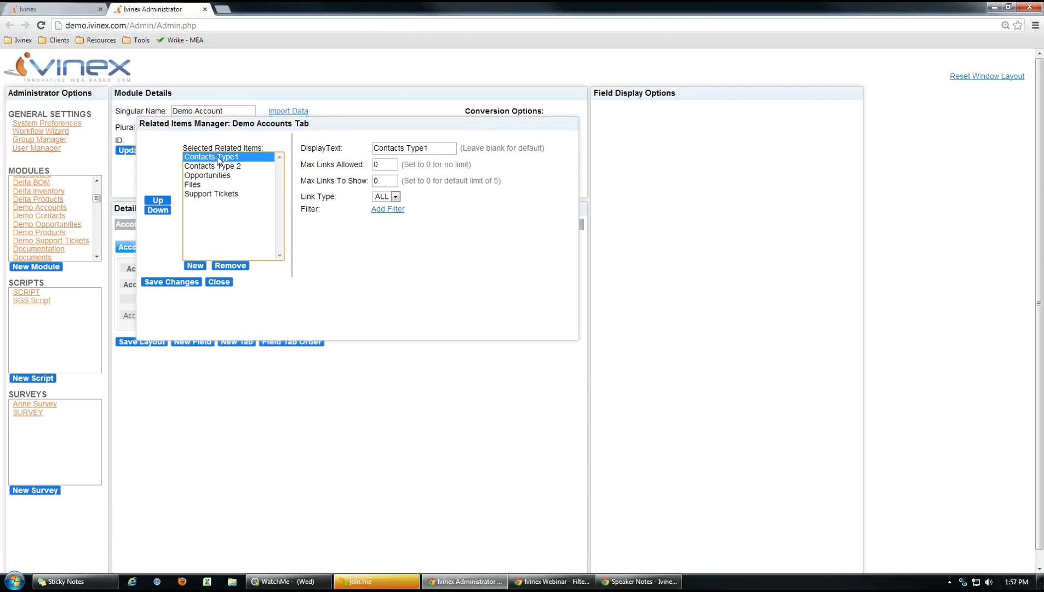
# Start a new filter on Contacts Type1 with a criterion on the Type field.
pyautogui.moveTo(325, 124); pyautogui.dragTo(510, 167)
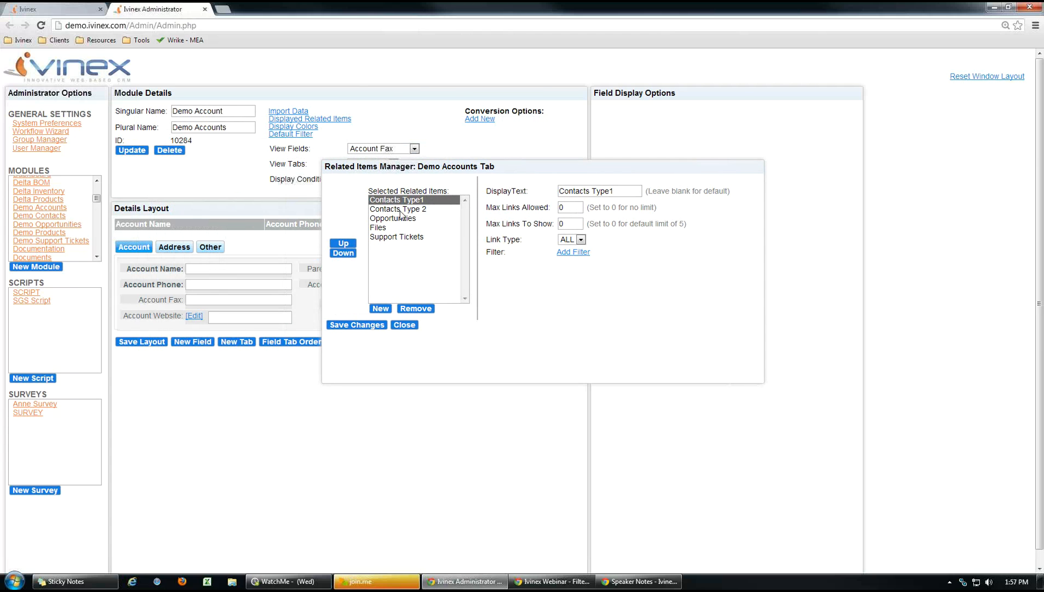
pyautogui.click(609, 190)
pyautogui.click(574, 253)
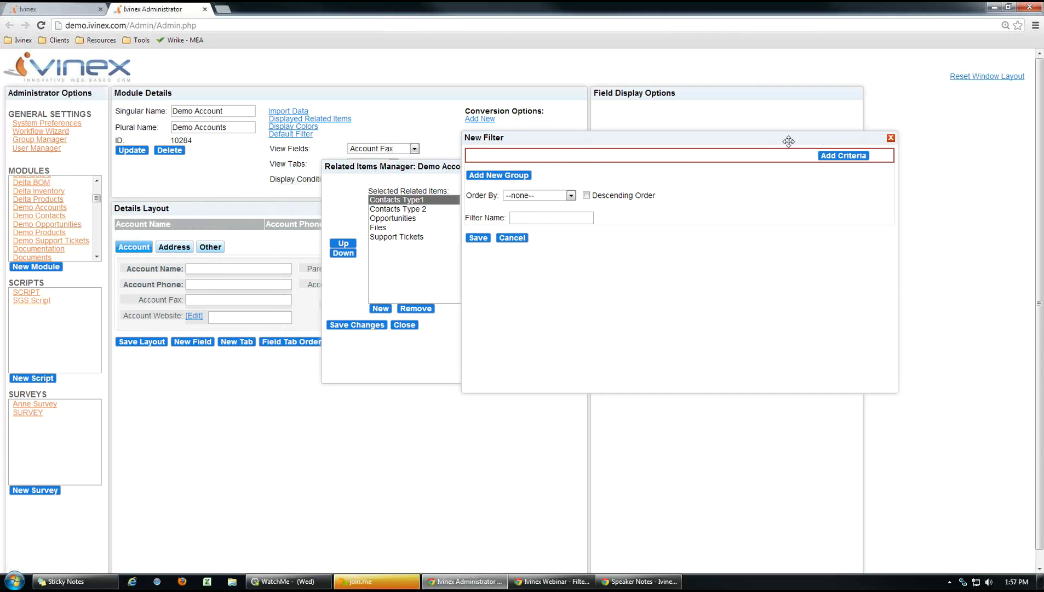
pyautogui.moveTo(835, 149)
pyautogui.mouseDown()
pyautogui.moveTo(865, 154)
pyautogui.moveTo(849, 154)
pyautogui.mouseUp()
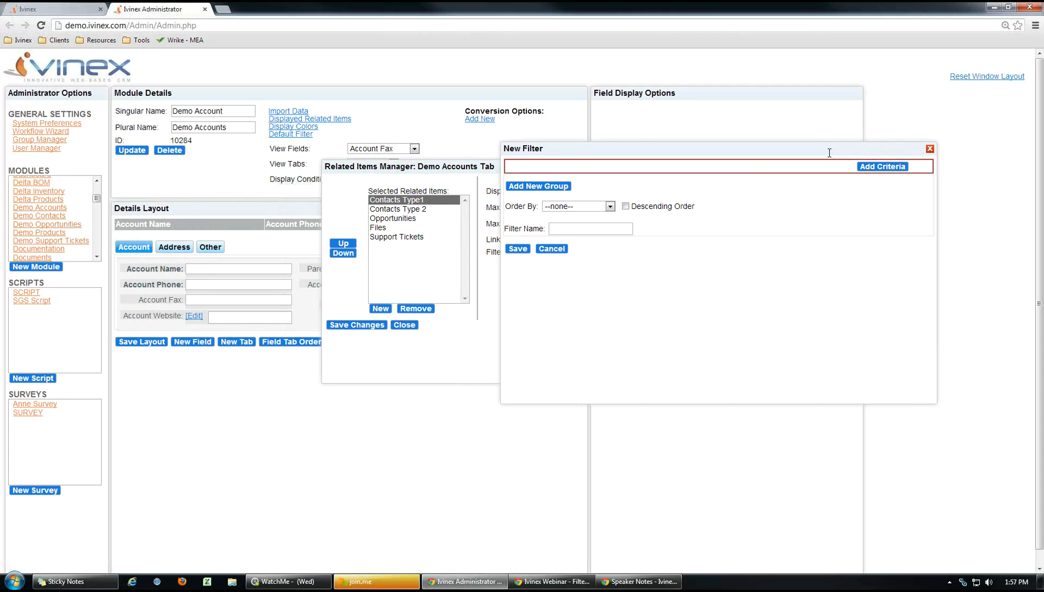
pyautogui.click(876, 167)
pyautogui.click(632, 171)
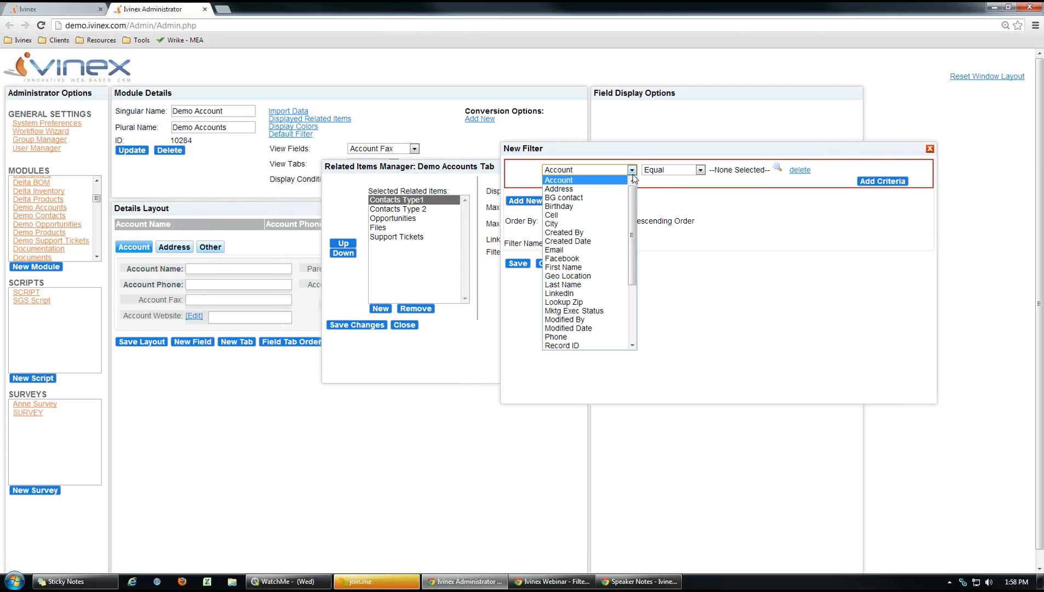
pyautogui.moveTo(634, 201); pyautogui.dragTo(635, 254)
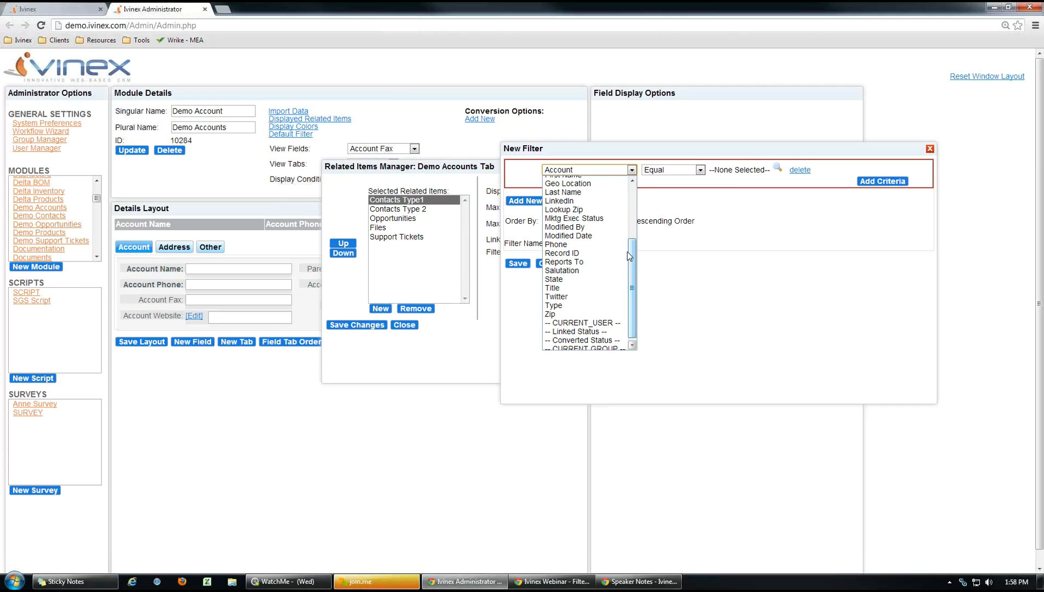
pyautogui.click(573, 306)
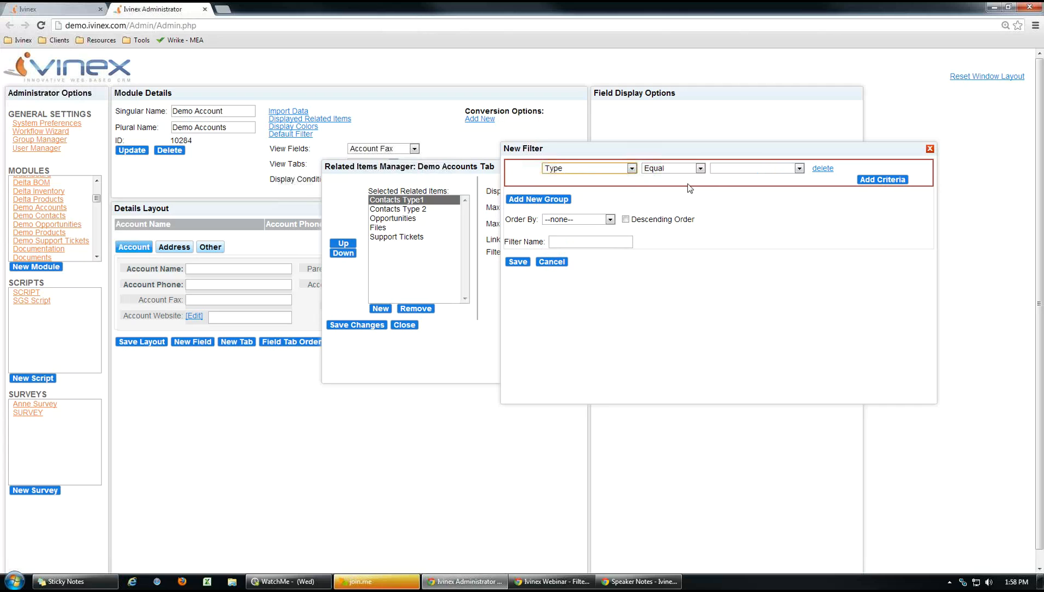
# Set the criterion to Type Equal Type 1 and save the filter as 'Type 1'.
pyautogui.click(799, 168)
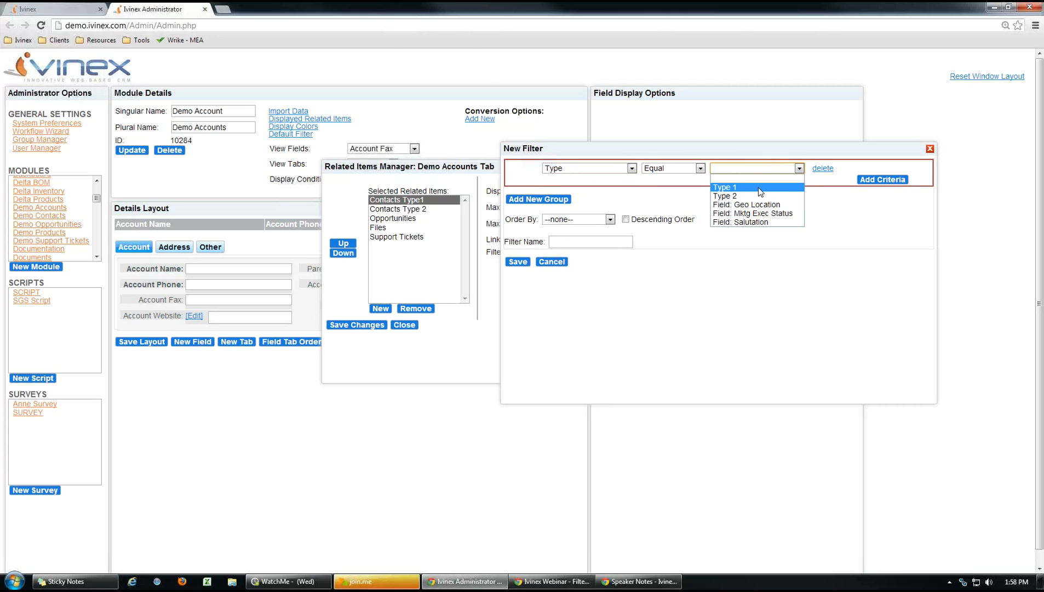
pyautogui.click(760, 189)
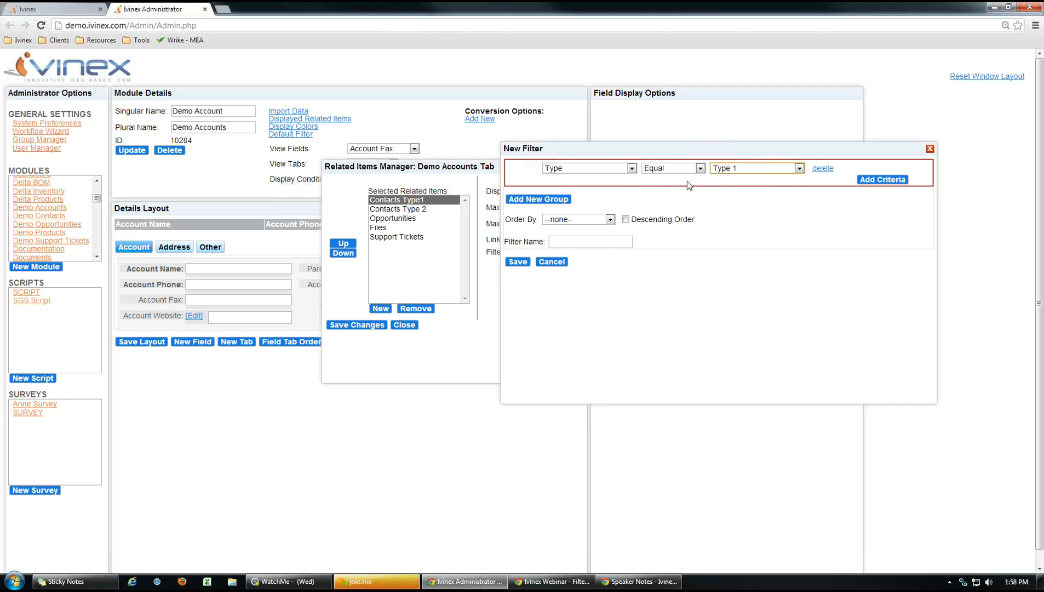
pyautogui.click(589, 242)
pyautogui.write('Type 1')
pyautogui.click(518, 261)
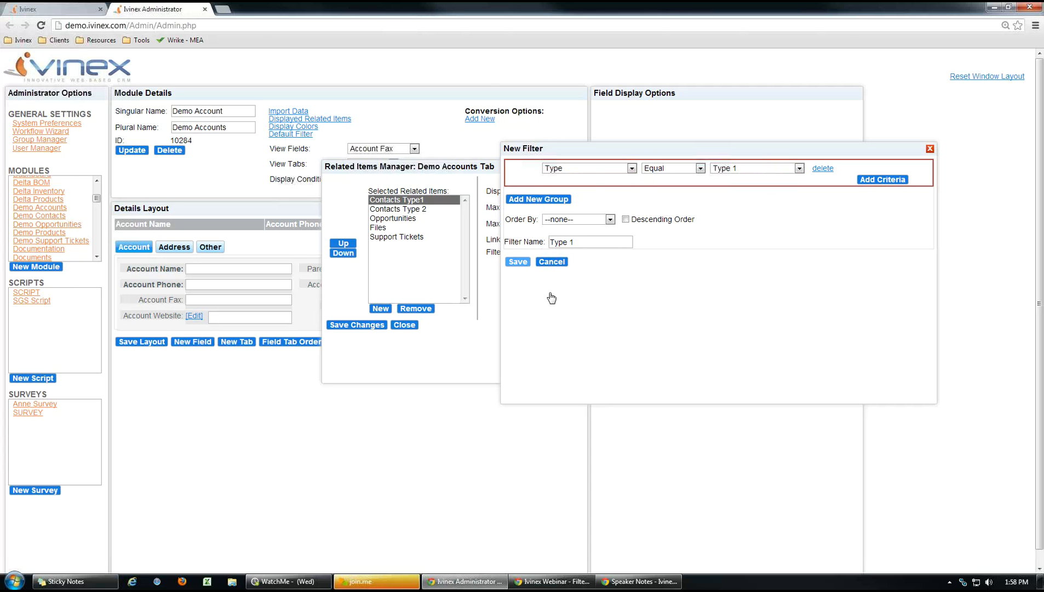
# Start a new filter on Contacts Type 2 with a criterion on the Type field.
pyautogui.click(391, 208)
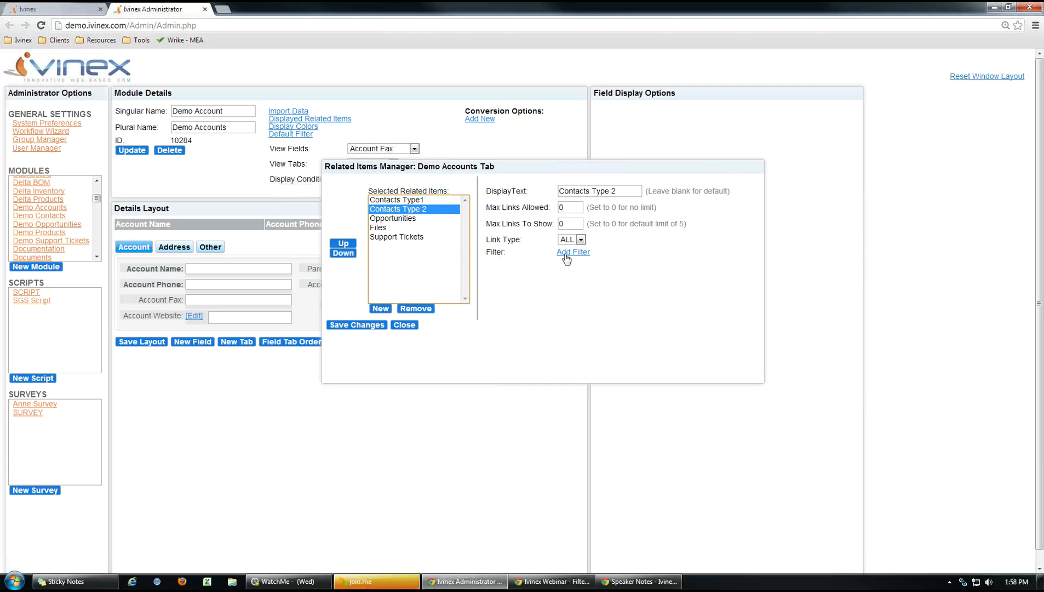
pyautogui.click(570, 252)
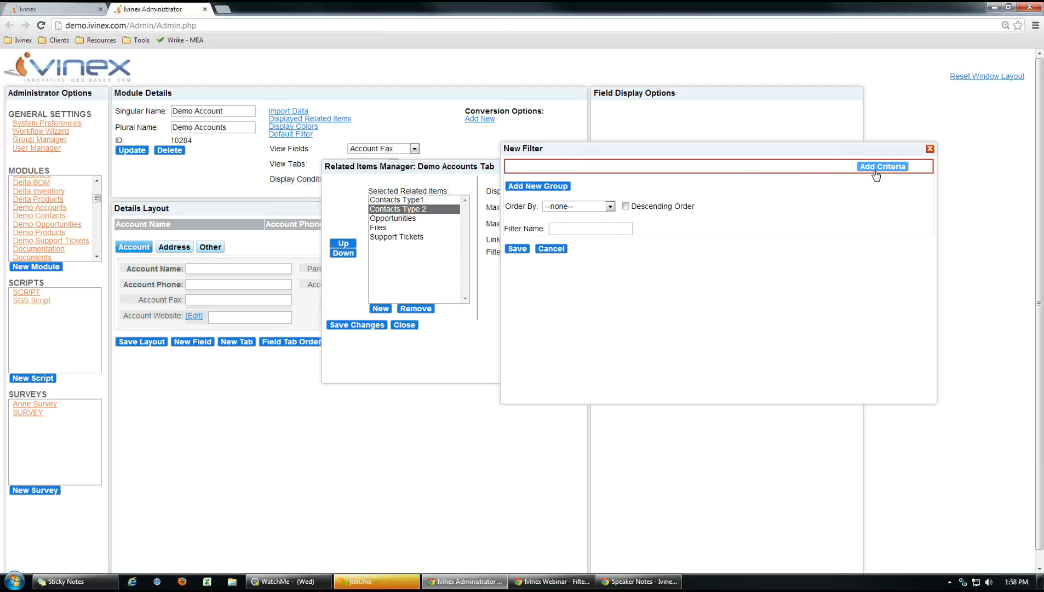
pyautogui.click(877, 167)
pyautogui.click(631, 169)
pyautogui.moveTo(631, 203); pyautogui.dragTo(630, 249)
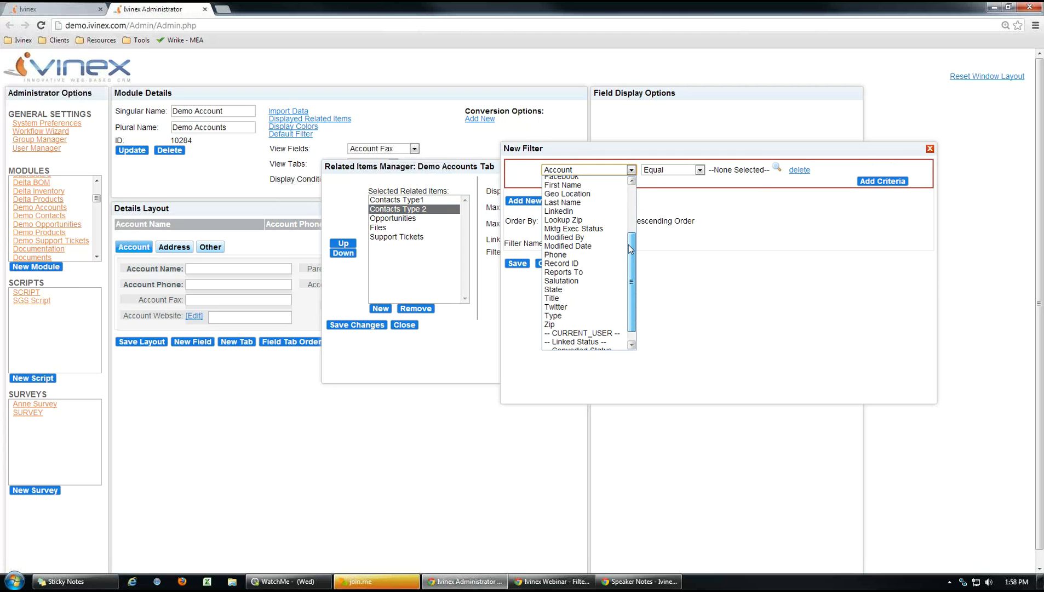
pyautogui.click(562, 316)
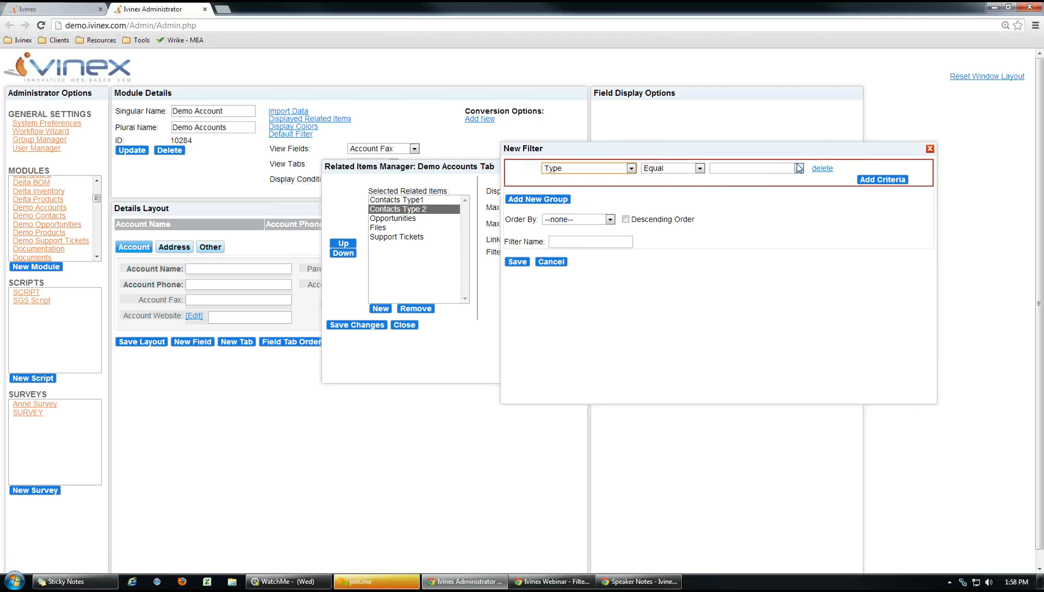
# Set Type Equal Type 2, save the filter as 'Type 2', and save the related-items setup.
pyautogui.click(799, 168)
pyautogui.click(729, 192)
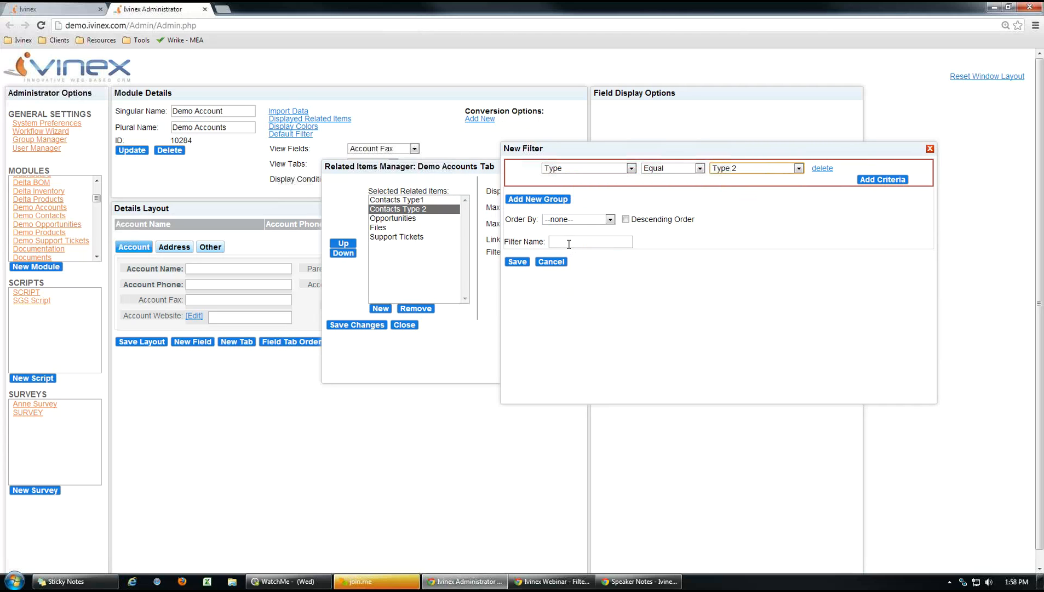
pyautogui.click(569, 243)
pyautogui.write('T')
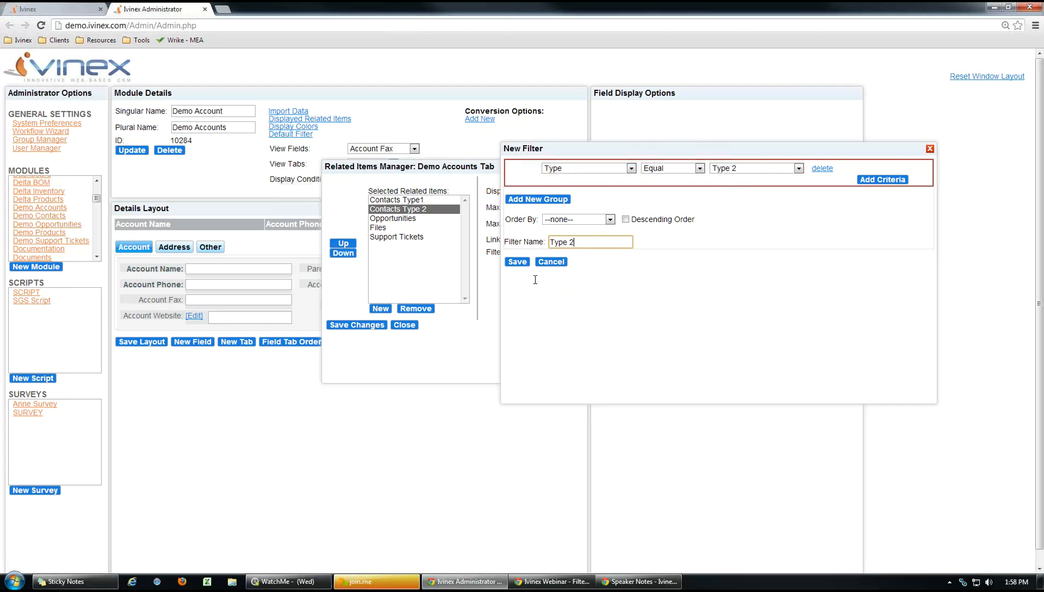
pyautogui.write('ype 2')
pyautogui.click(518, 261)
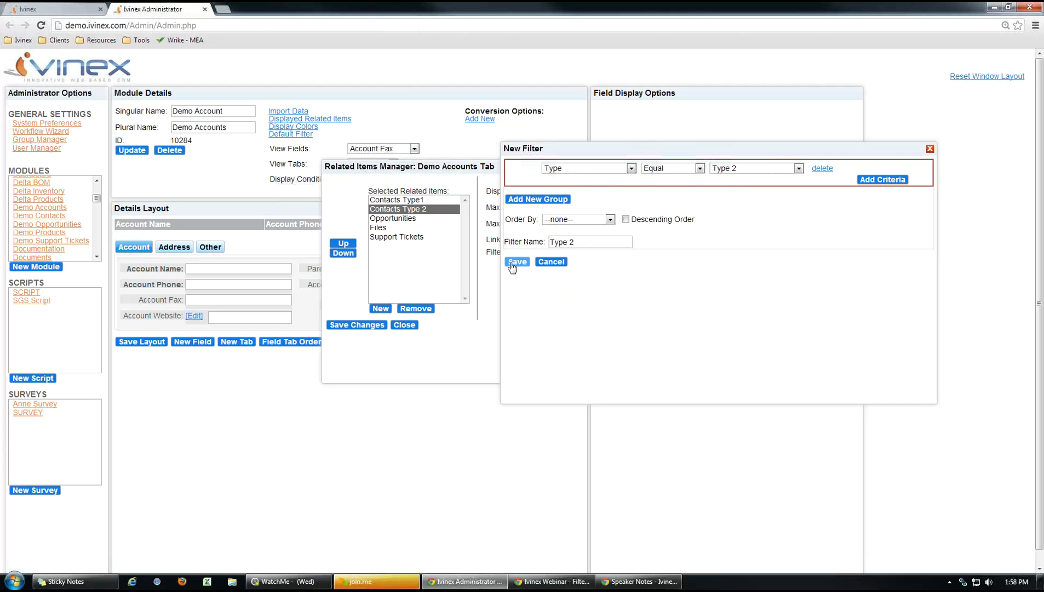
pyautogui.click(345, 326)
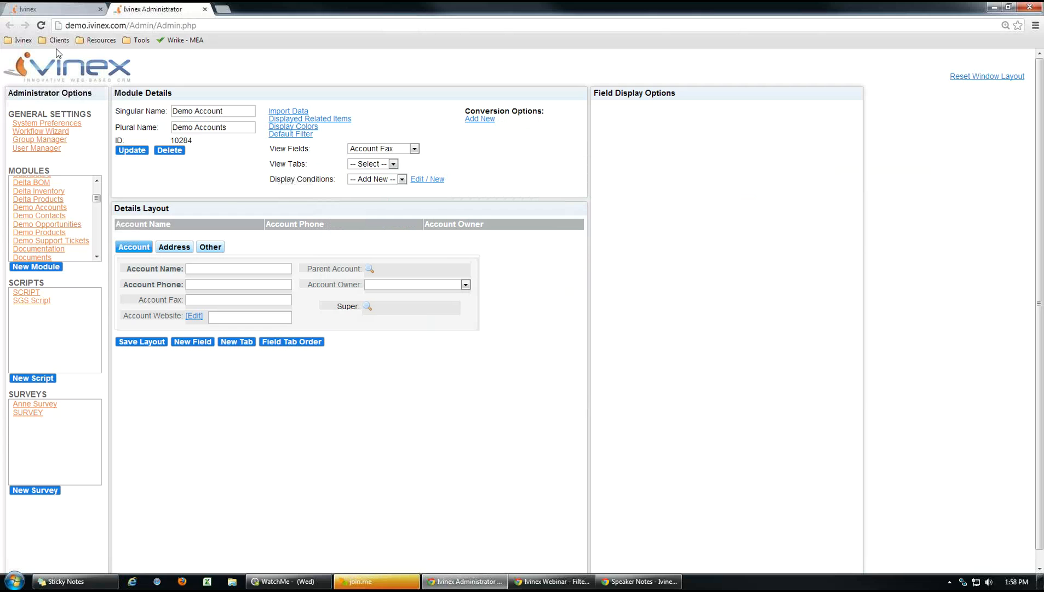
# Refresh Demo Accounts and open BlueBird Manufacturing, showing 1 Type 1 and 2 Type 2 contacts.
pyautogui.click(55, 9)
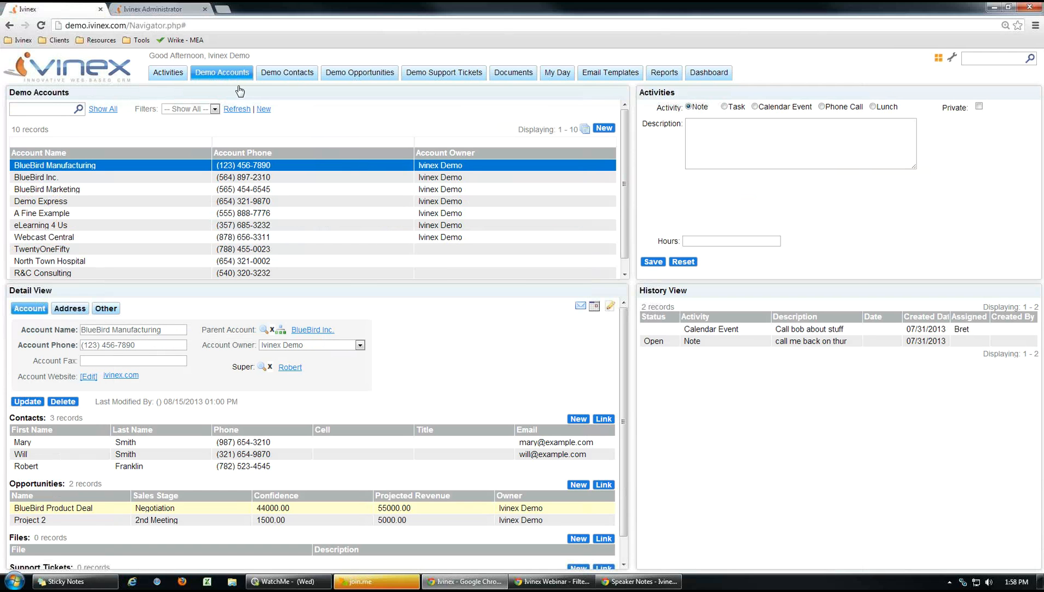
pyautogui.click(214, 71)
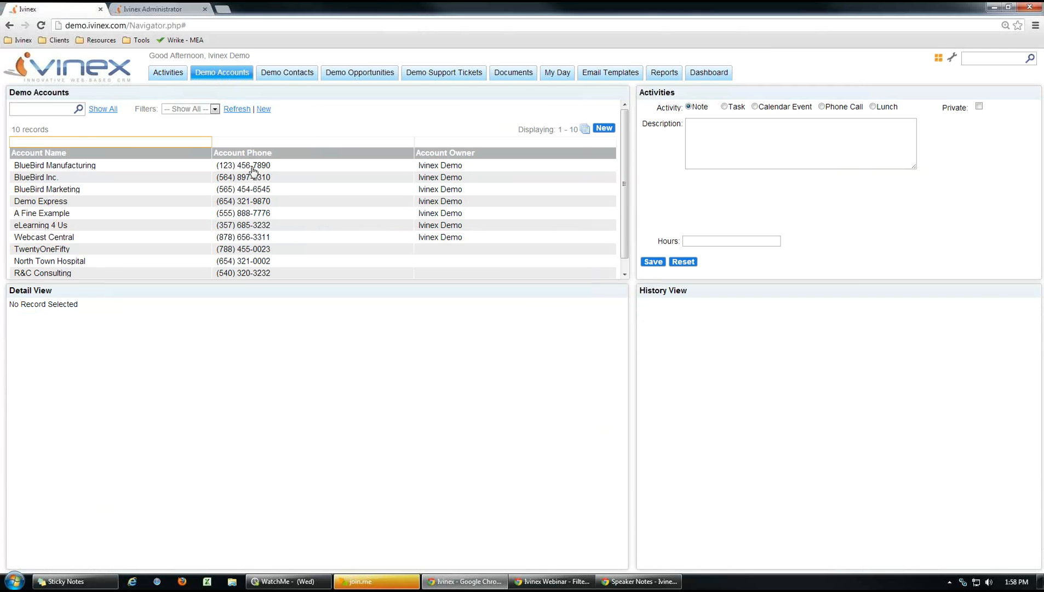
pyautogui.click(253, 170)
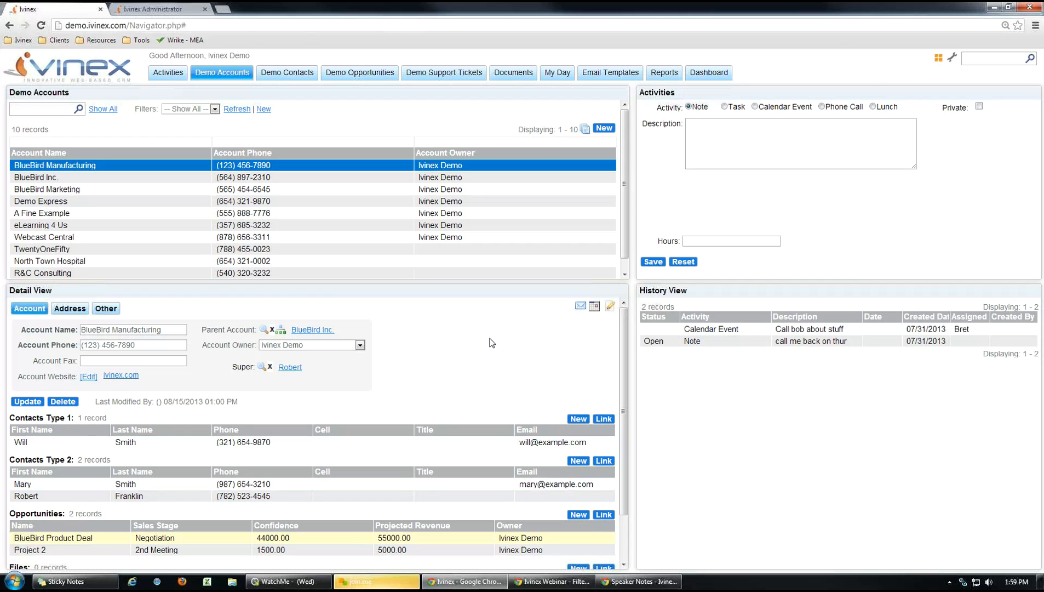
# Open the Type 1 contact, check its Type values while keeping Type 1, and close it.
pyautogui.doubleClick(137, 446)
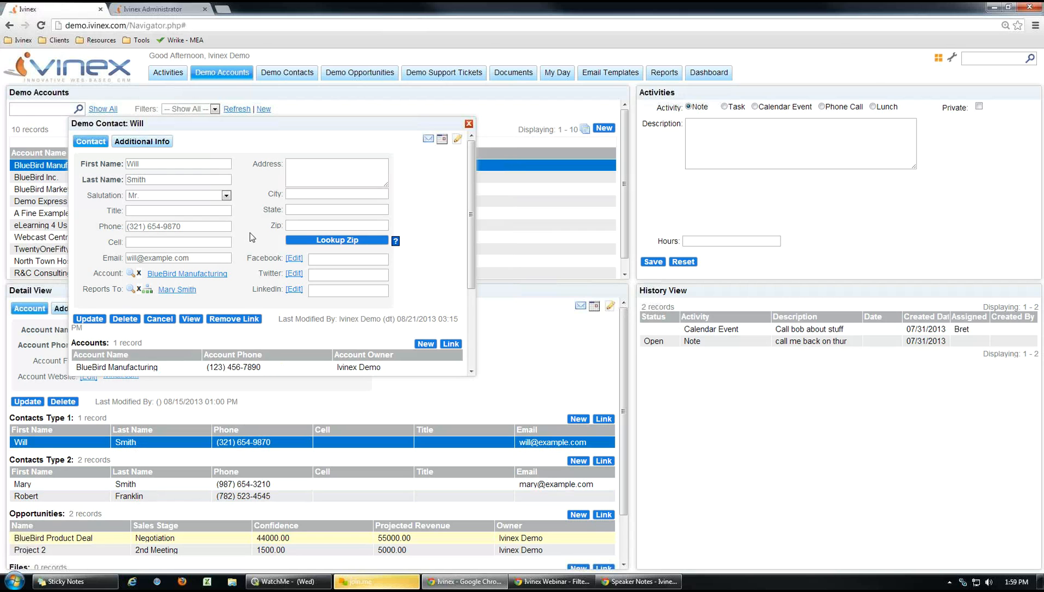
pyautogui.click(143, 141)
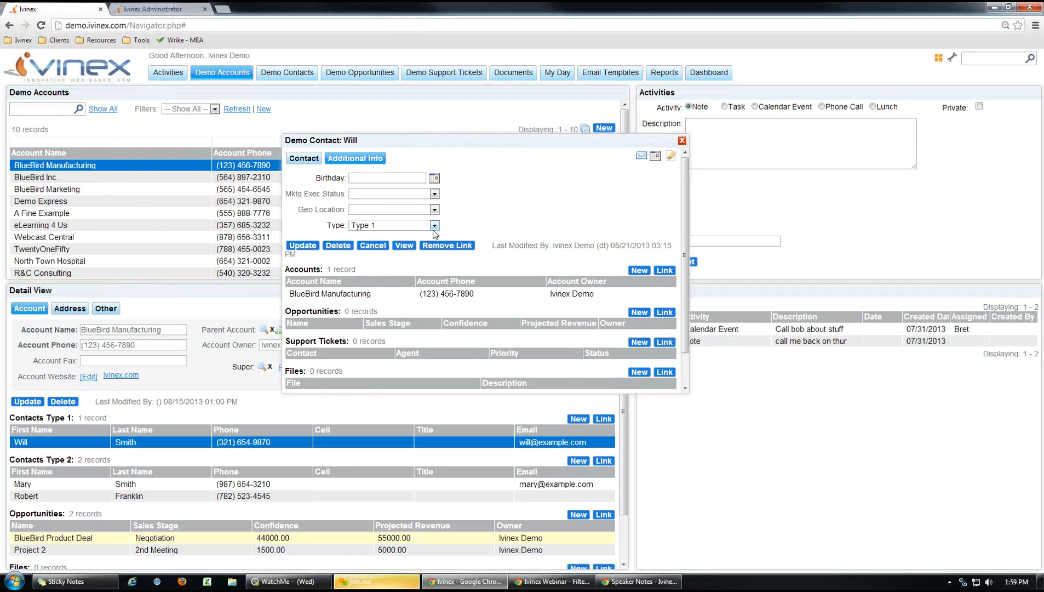
pyautogui.click(438, 225)
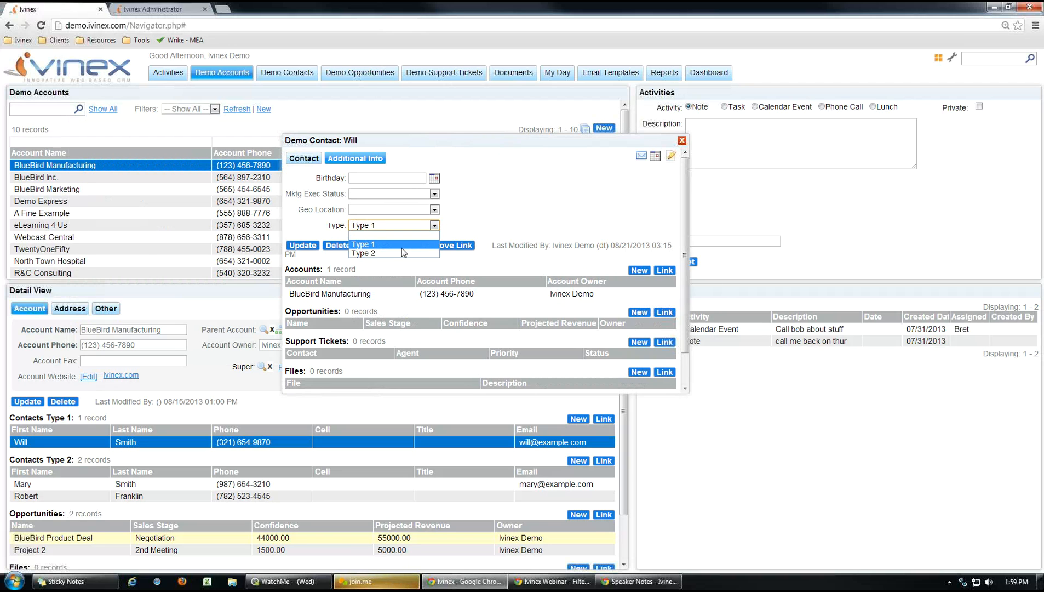
pyautogui.click(515, 219)
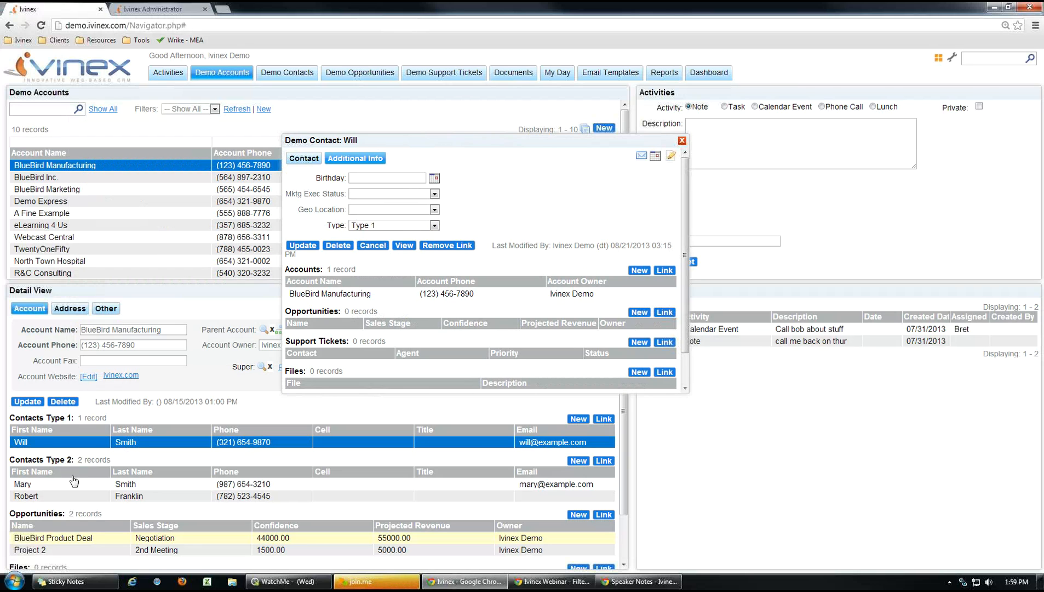
pyautogui.click(682, 141)
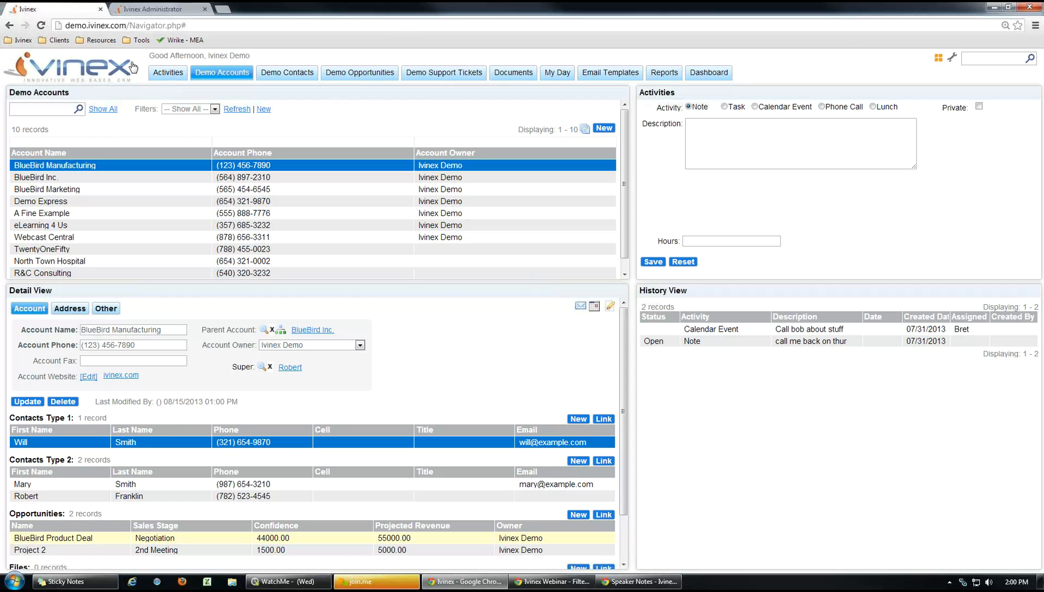
# In the administrator page, check the Display Conditions list, then start a new Demo Accounts field.
pyautogui.click(148, 13)
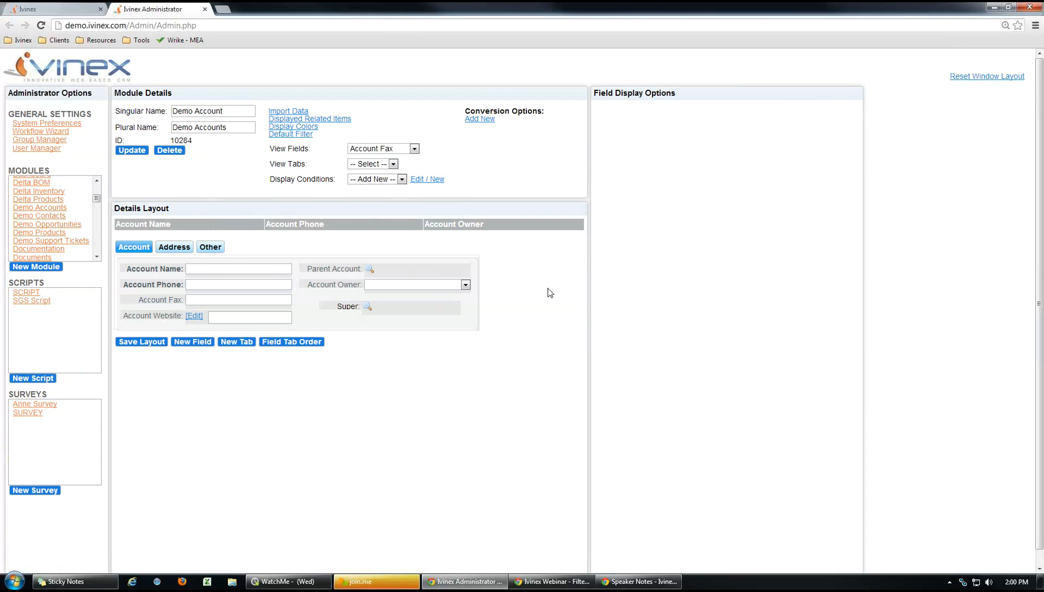
pyautogui.click(402, 180)
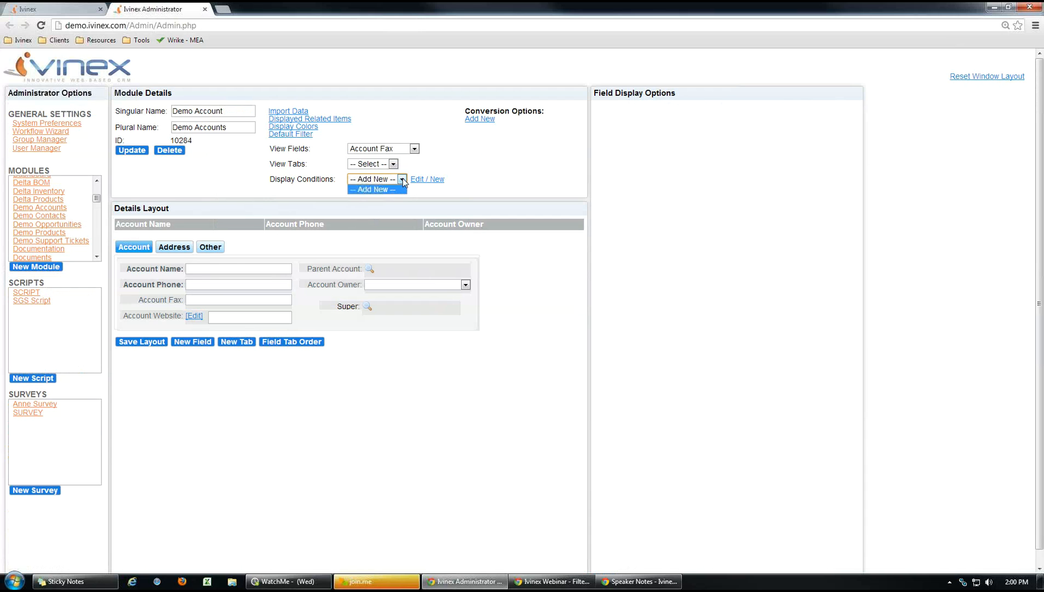
pyautogui.click(498, 171)
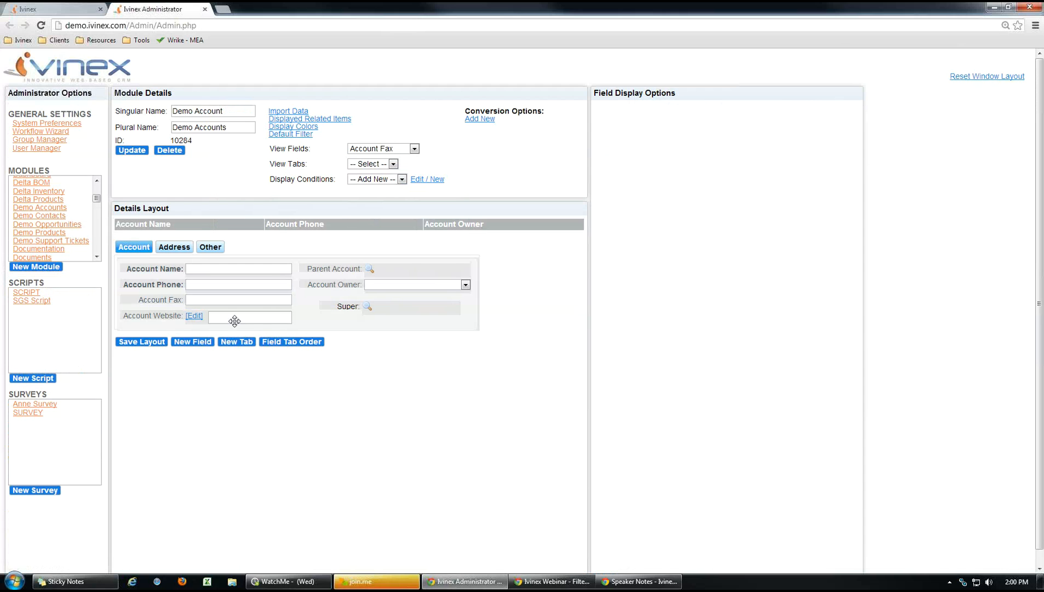
pyautogui.click(196, 344)
# Label the new field Colors, make it SELECT (DROPDOWN), and add three option rows.
pyautogui.click(457, 199)
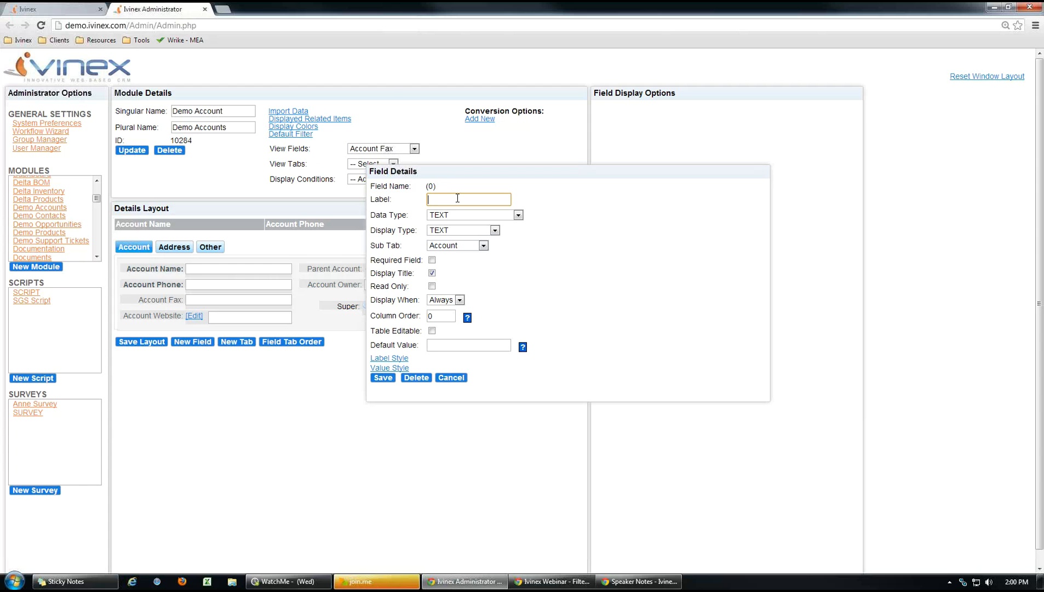
pyautogui.click(517, 215)
pyautogui.click(471, 231)
pyautogui.scroll(-1, 537, 307)
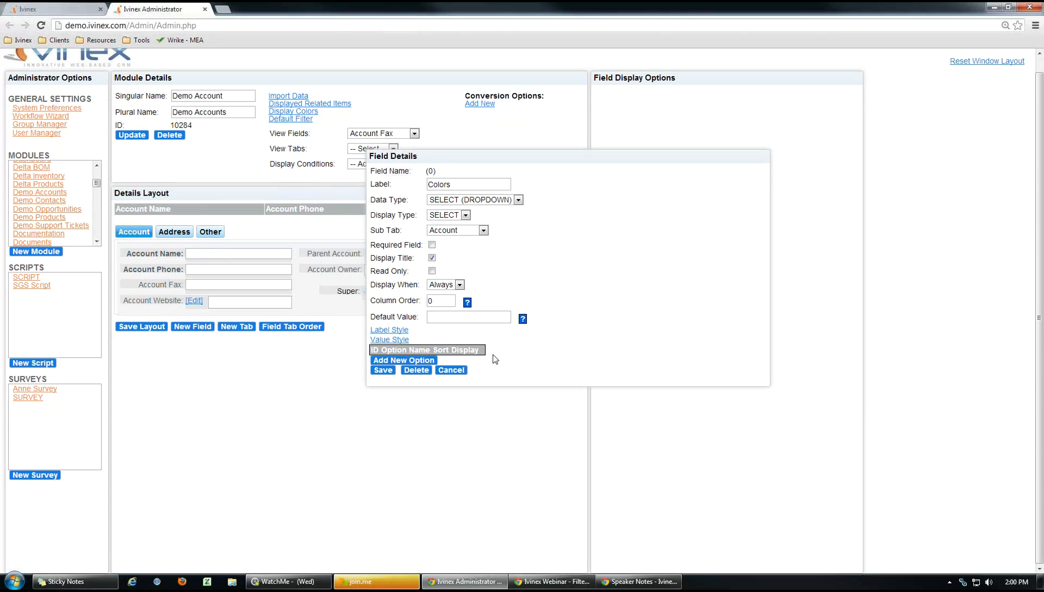
pyautogui.click(423, 360)
pyautogui.click(430, 367)
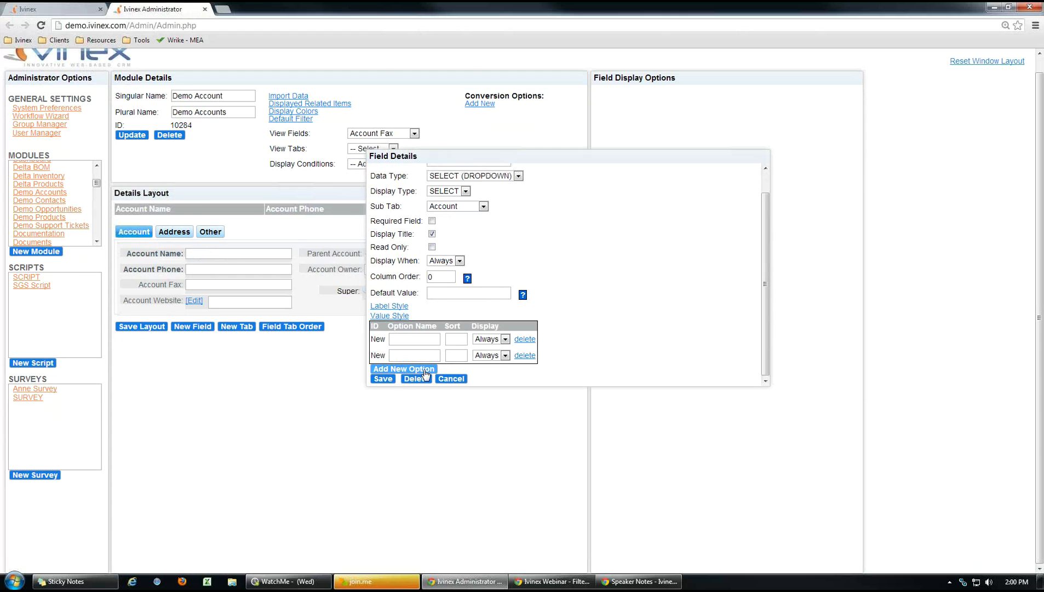
pyautogui.click(428, 371)
pyautogui.scroll(-3, 525, 329)
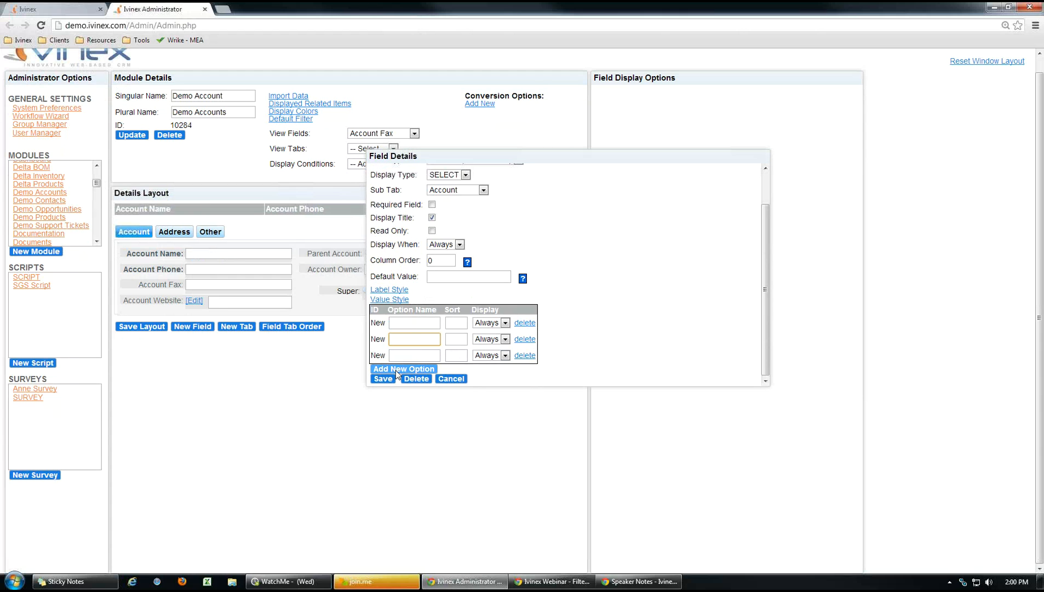
pyautogui.scroll(-1, 630, 331)
# Name the dropdown options Red, Green and Blue.
pyautogui.click(416, 325)
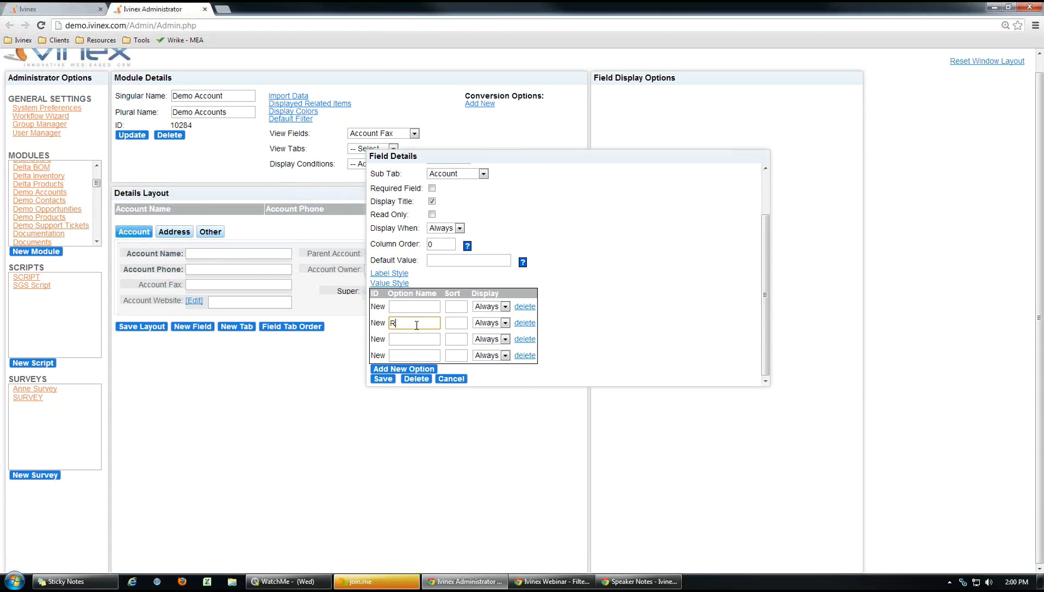
pyautogui.click(414, 340)
pyautogui.write('Green')
pyautogui.click(406, 356)
# Give the option rows sort orders 0, 1, 2 and 3, and save the Colors field.
pyautogui.click(452, 307)
pyautogui.write('0')
pyautogui.click(457, 323)
pyautogui.write('1')
pyautogui.click(456, 339)
pyautogui.write('2')
pyautogui.click(456, 355)
pyautogui.write('3')
pyautogui.click(618, 321)
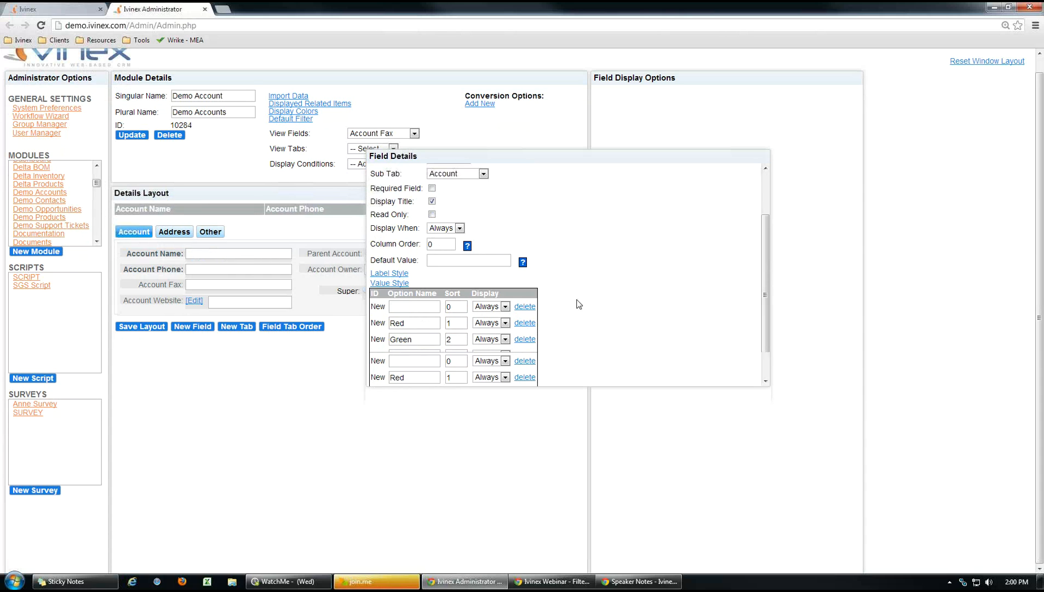
pyautogui.scroll(3, 579, 304)
pyautogui.scroll(-3, 421, 394)
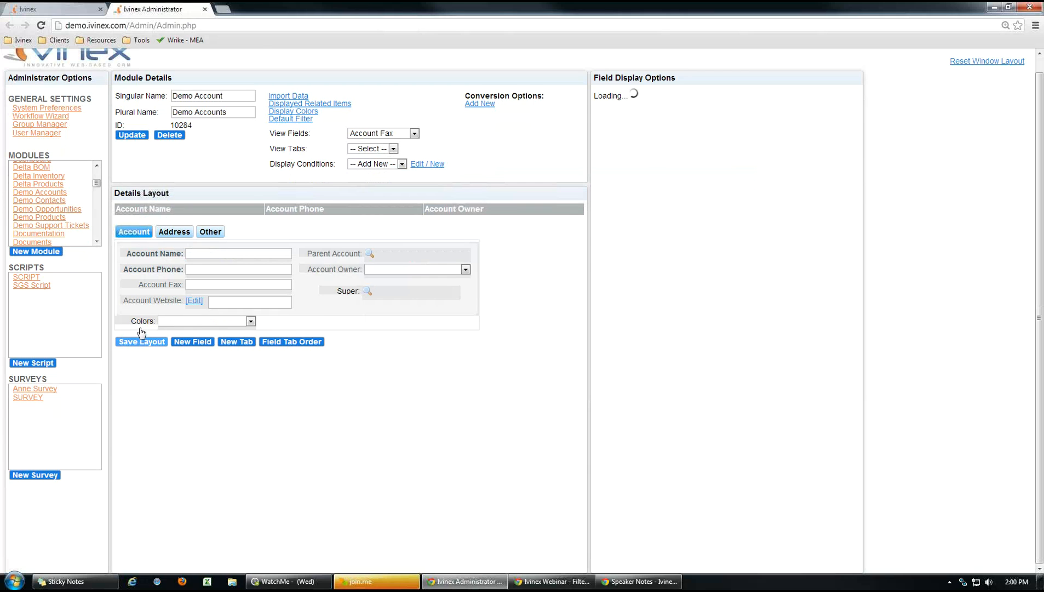
# Move Colors under Super in the right column and start a new display-condition filter.
pyautogui.moveTo(290, 314); pyautogui.dragTo(367, 311)
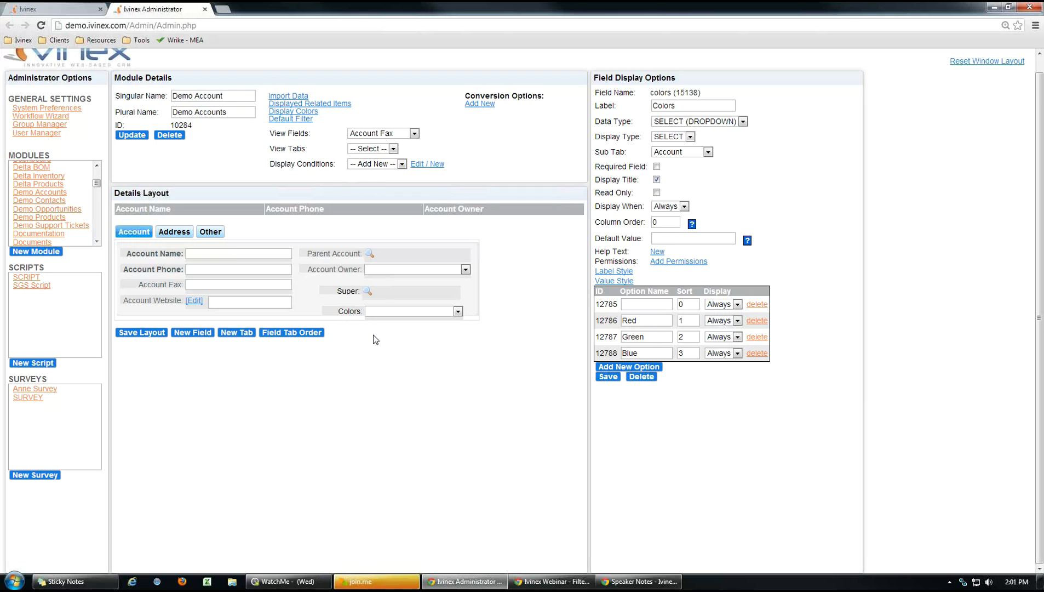
pyautogui.click(404, 164)
pyautogui.click(404, 164)
pyautogui.click(477, 172)
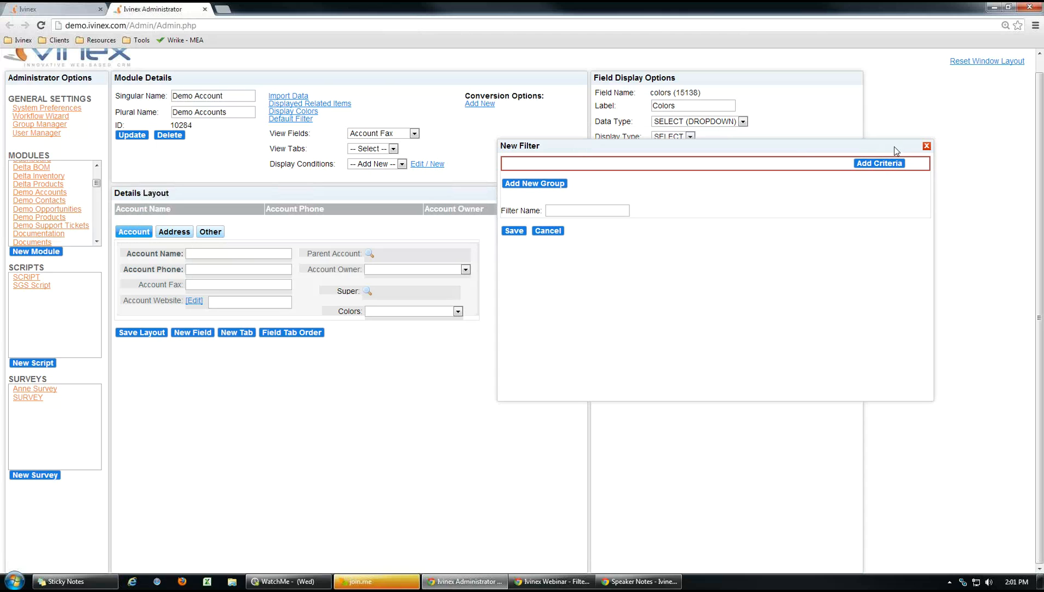
# Save a filter 'Account not blank' with Account Name NOT Equal to blank, then check the conditions list.
pyautogui.click(887, 163)
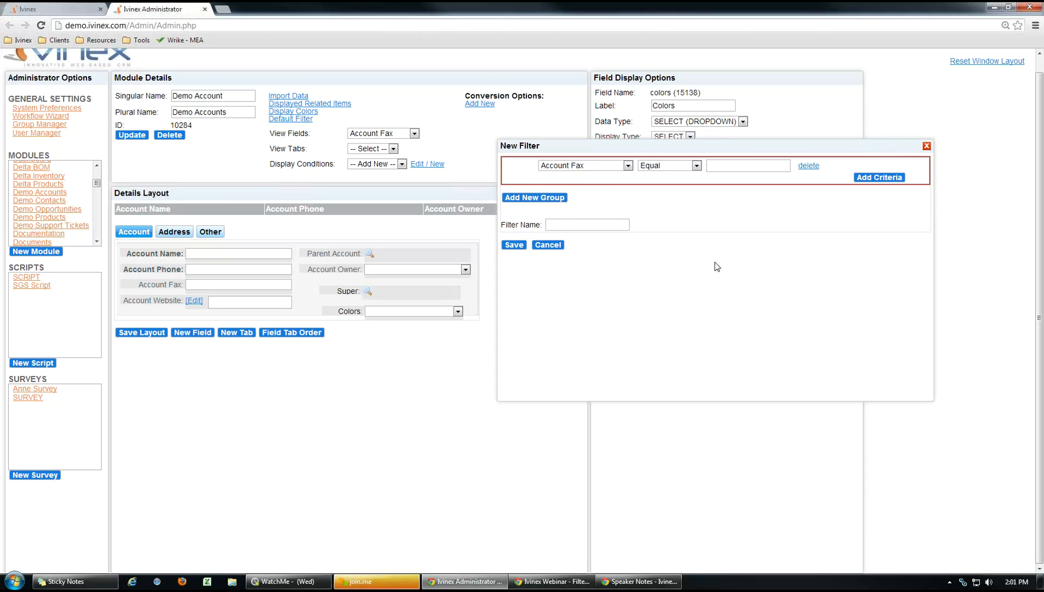
pyautogui.click(630, 167)
pyautogui.click(604, 186)
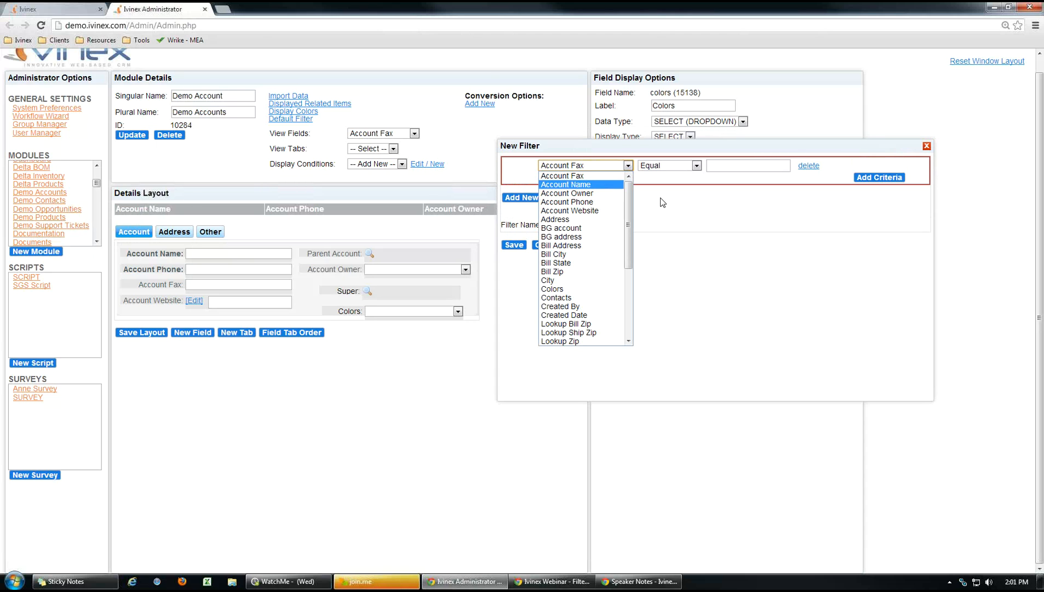
pyautogui.click(697, 166)
pyautogui.click(689, 183)
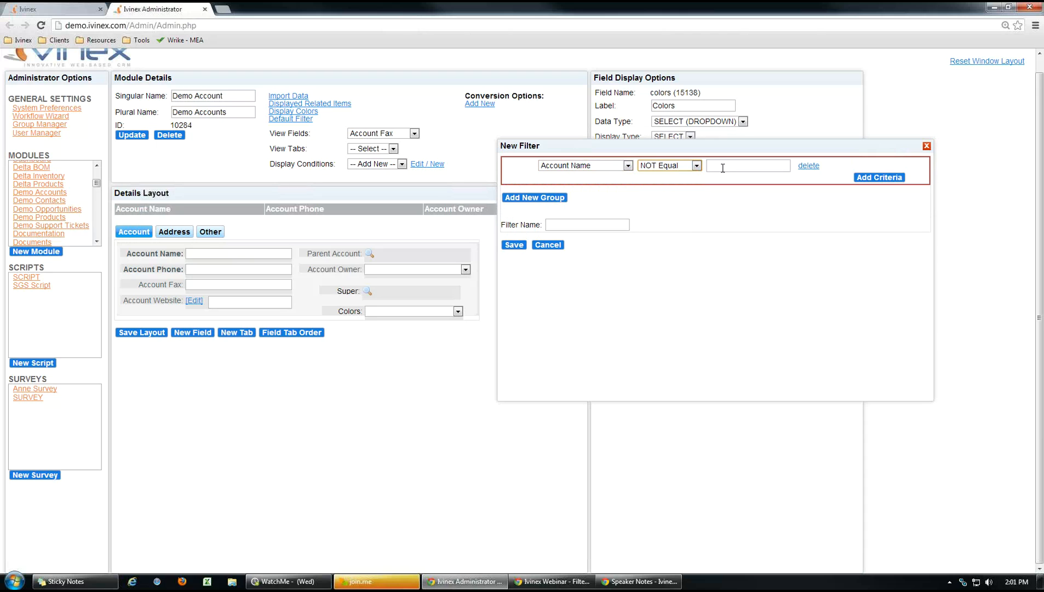
pyautogui.click(591, 225)
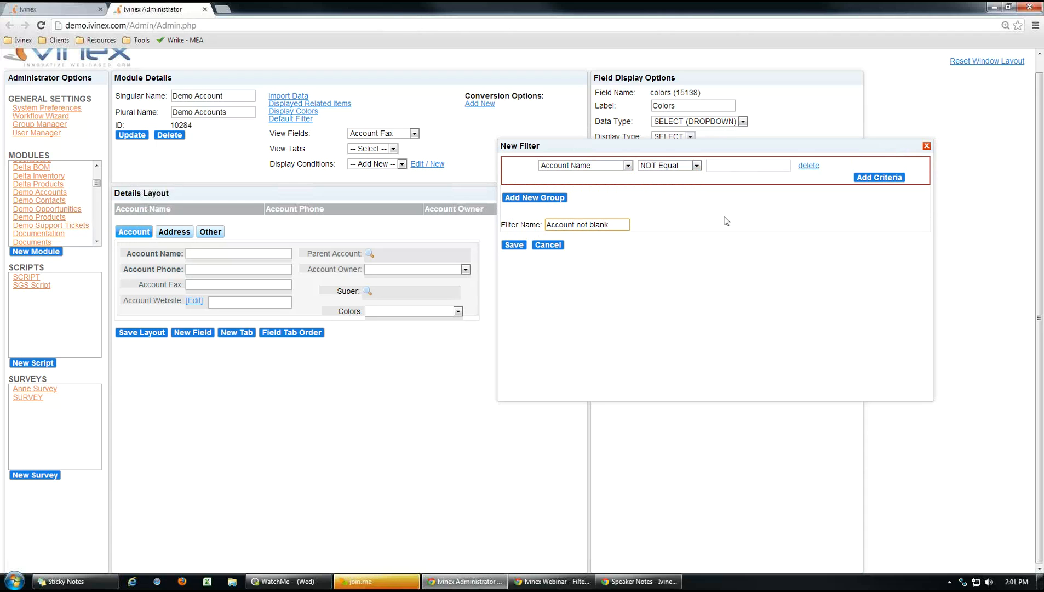
pyautogui.click(515, 245)
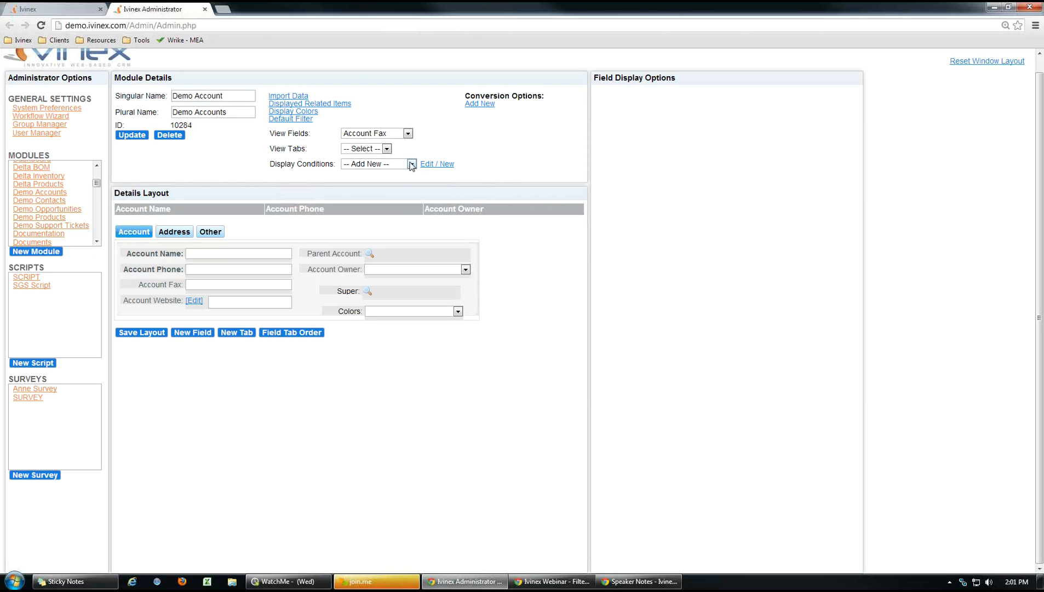
pyautogui.click(411, 165)
pyautogui.click(412, 164)
# Set the Colors field's Display When to 'Account not blank' and save it.
pyautogui.click(347, 311)
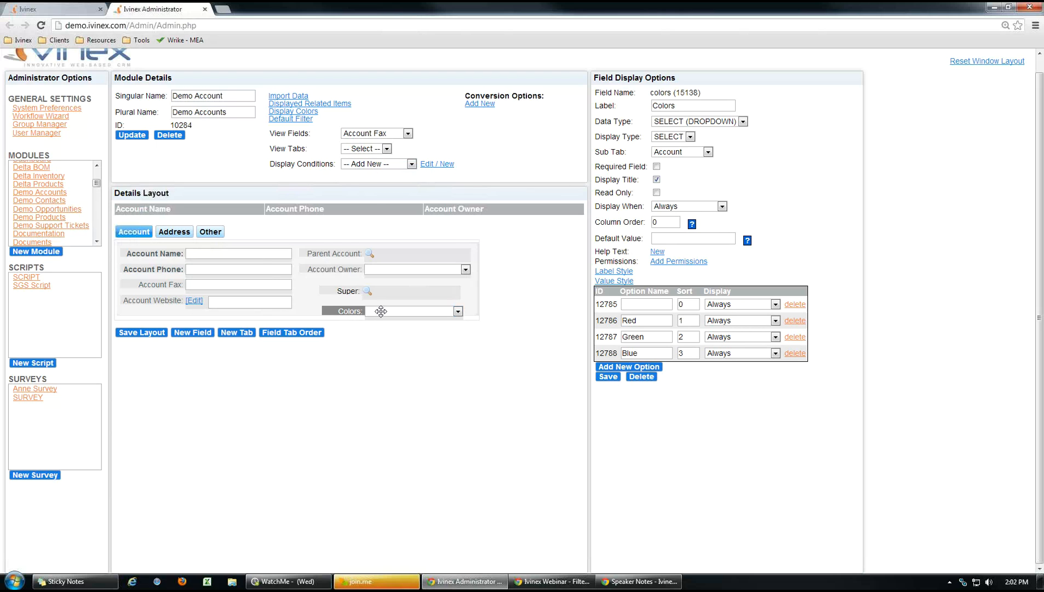
pyautogui.click(344, 311)
pyautogui.click(725, 206)
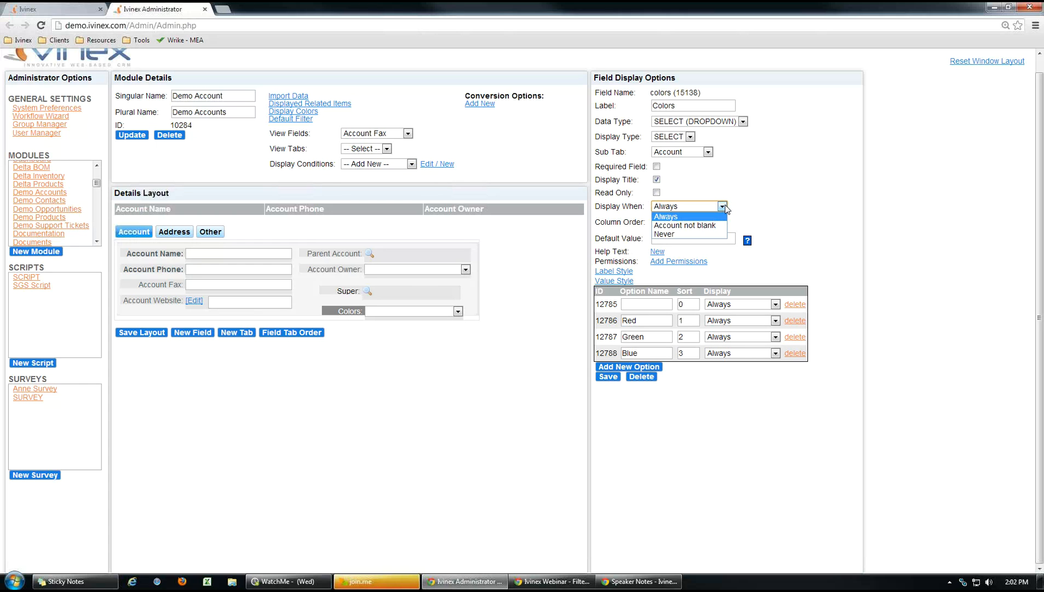
pyautogui.click(710, 225)
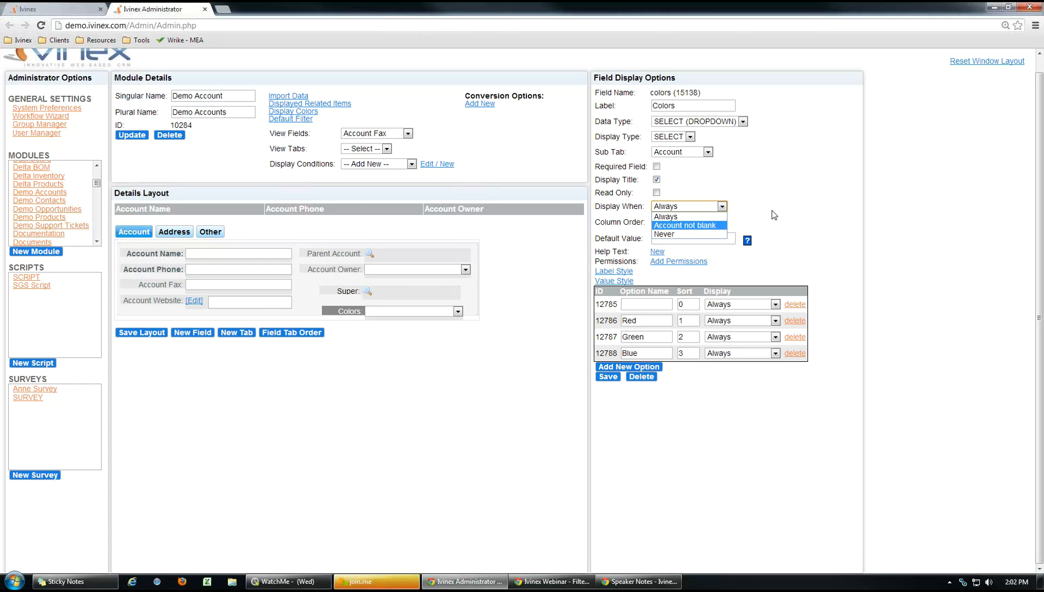
pyautogui.click(607, 378)
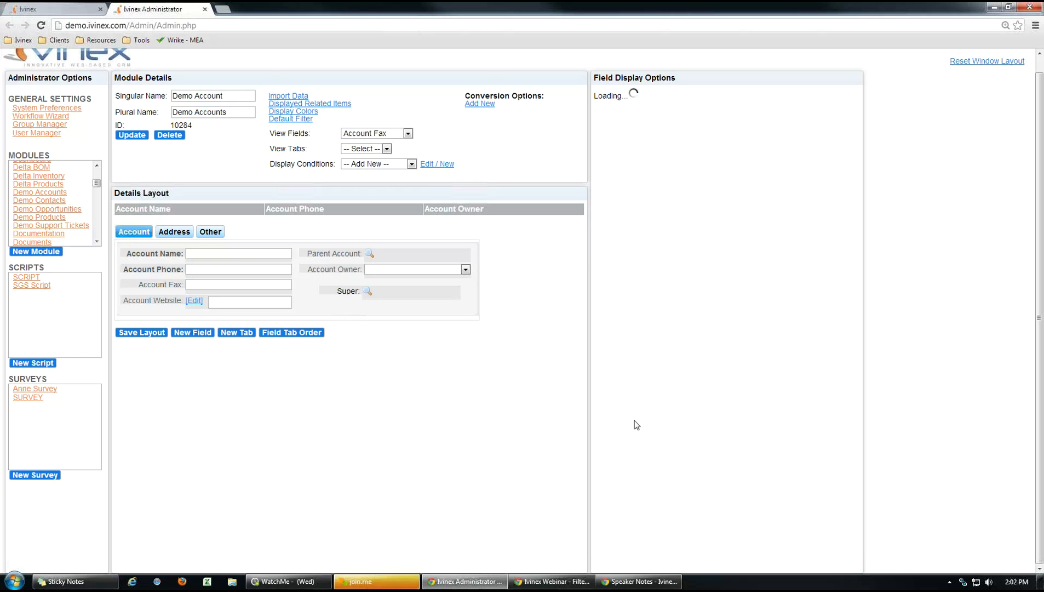
# Enter test text 'hjhkjhkj' in Account Name to see whether Colors reappears.
pyautogui.click(214, 253)
pyautogui.write('hjh')
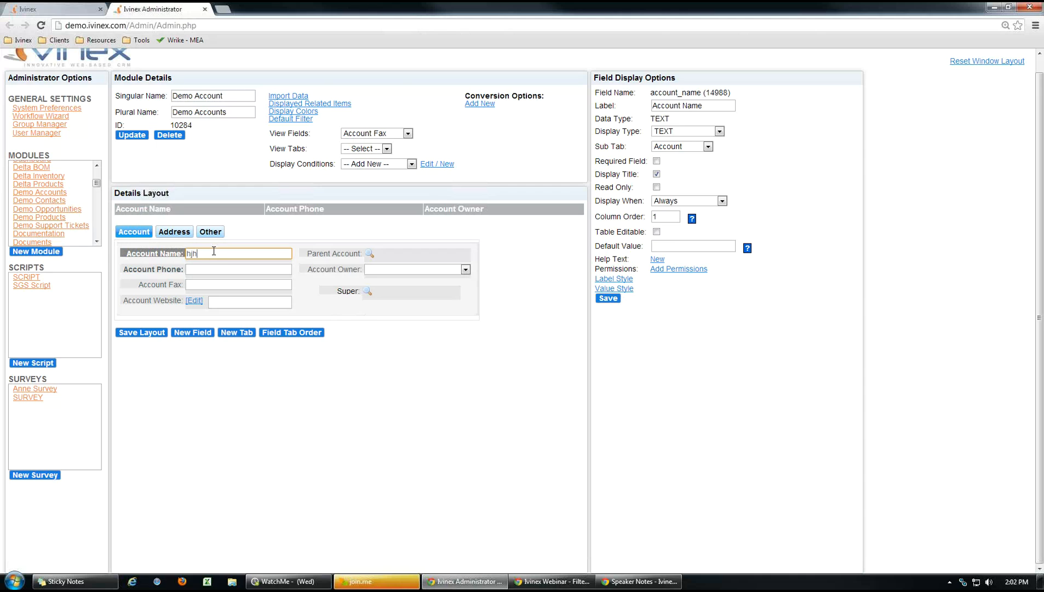
pyautogui.write('kjhkj')
pyautogui.click(414, 391)
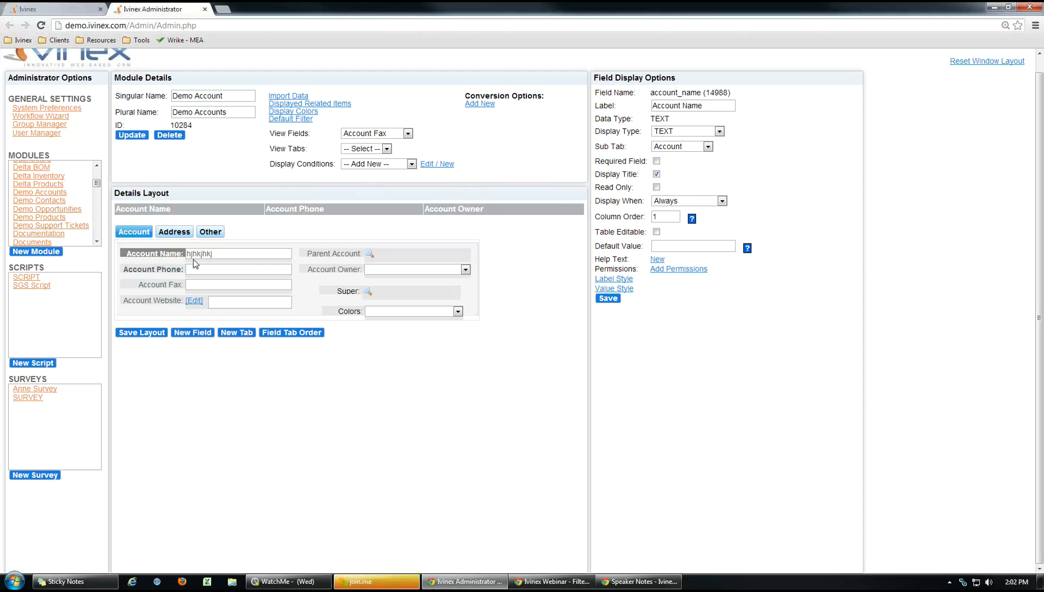
pyautogui.click(411, 164)
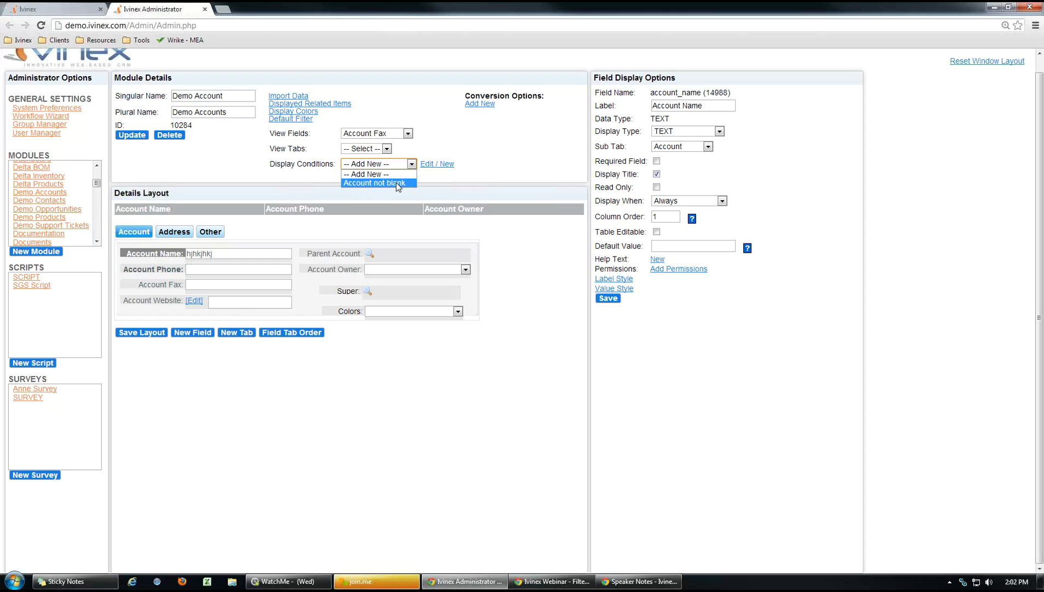
# Set Colors' Display When back to Always, save, and preview under Account not blank.
pyautogui.click(349, 310)
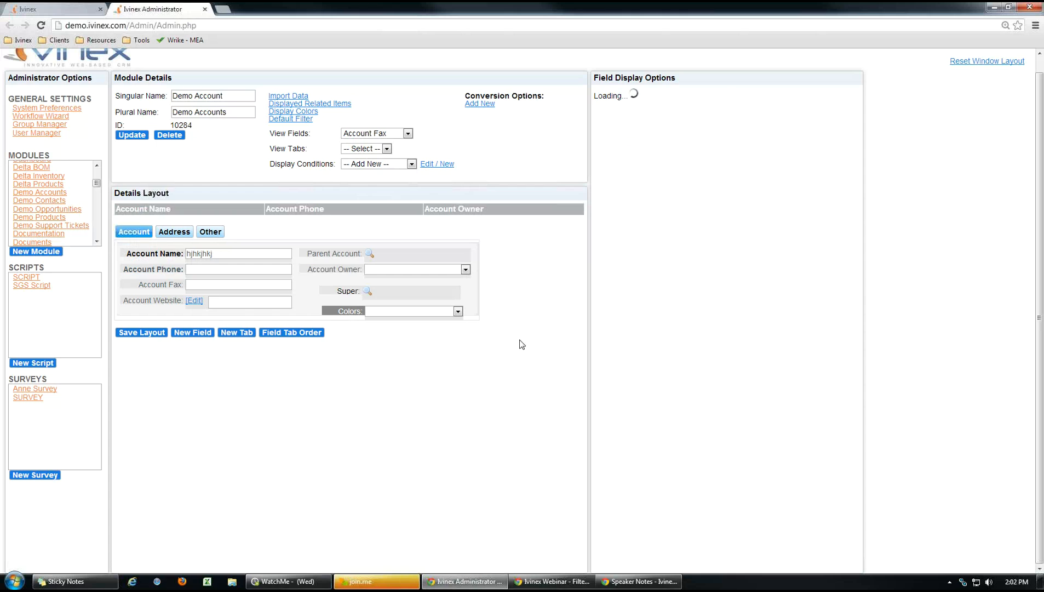
pyautogui.click(723, 206)
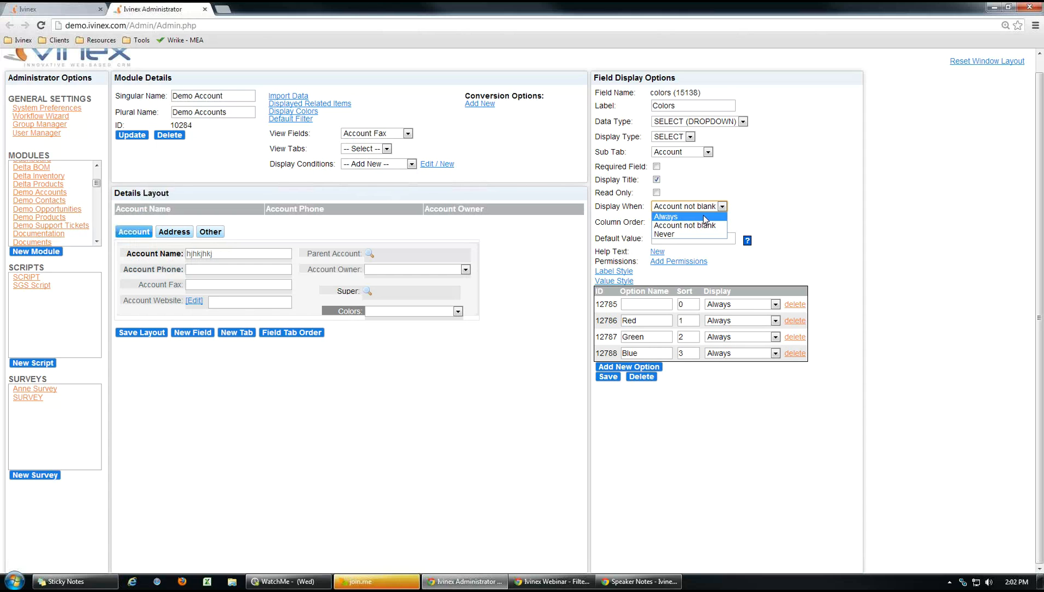
pyautogui.click(669, 217)
pyautogui.click(606, 380)
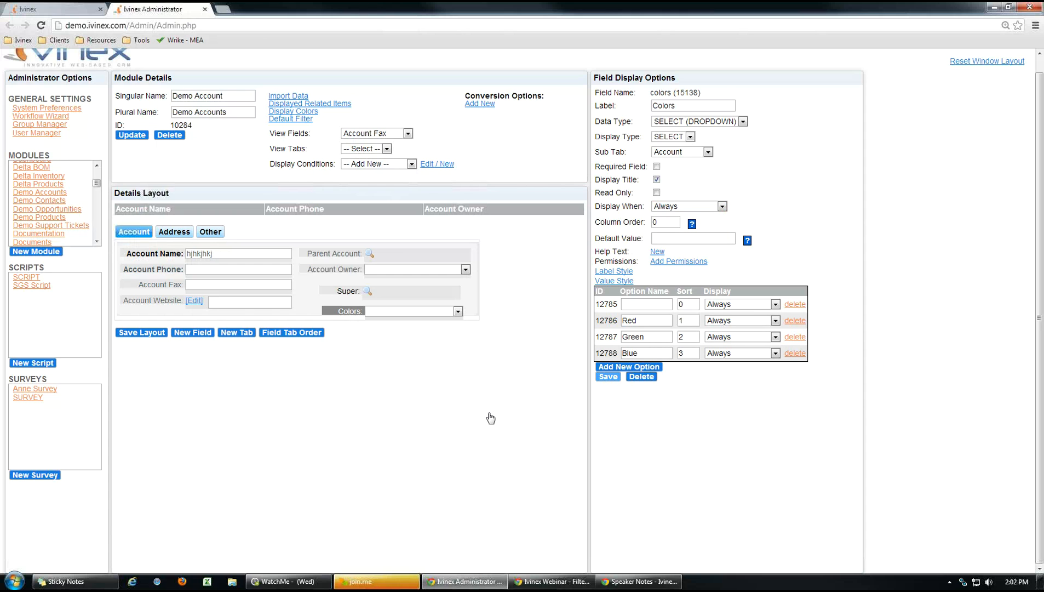
pyautogui.click(406, 163)
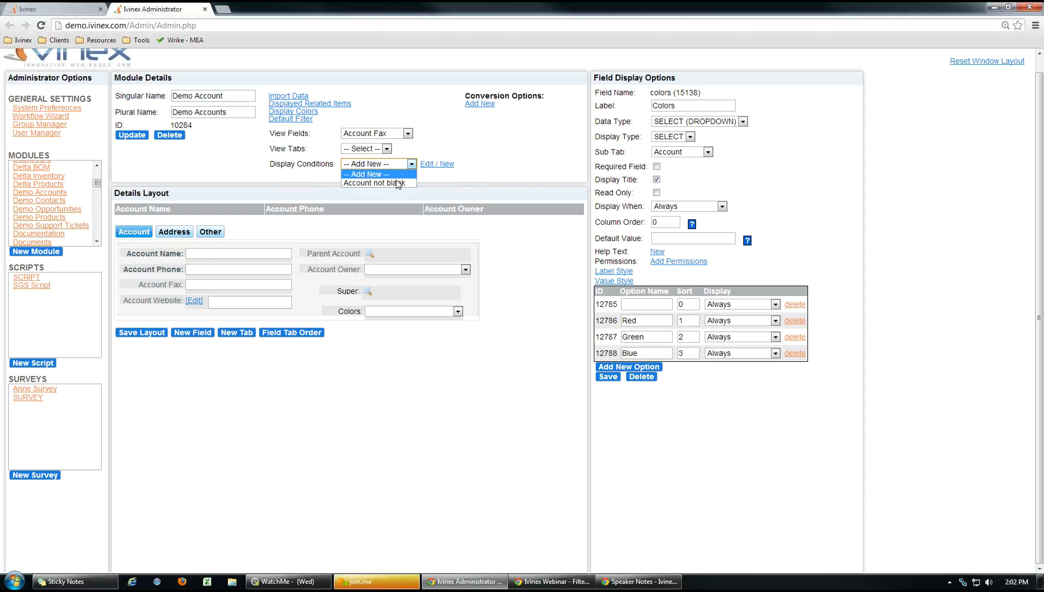
pyautogui.click(399, 183)
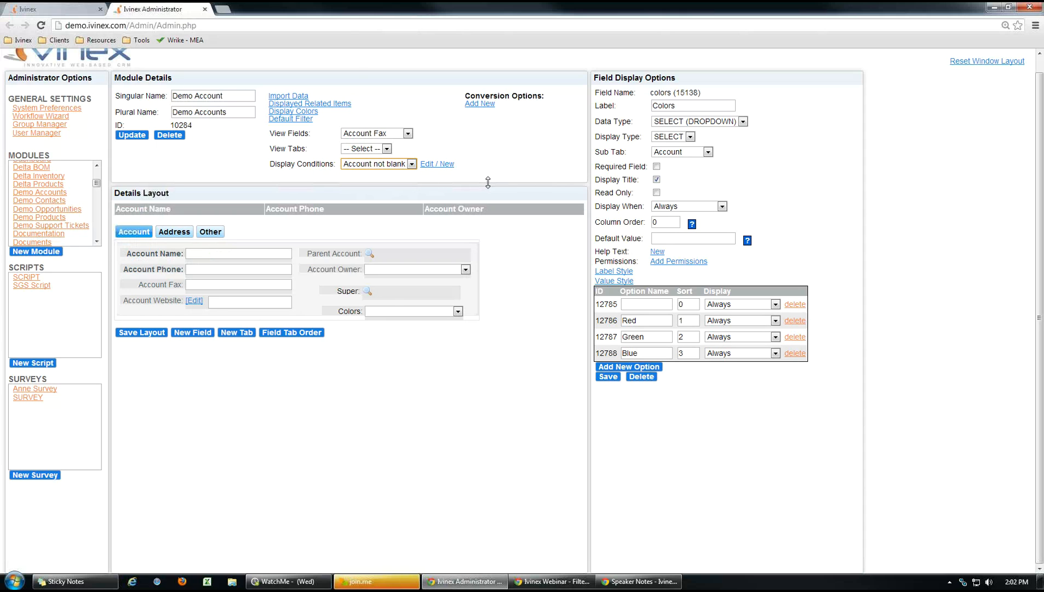
# Open the Account not blank filter, move its window aside, and show the Colors field settings.
pyautogui.click(445, 165)
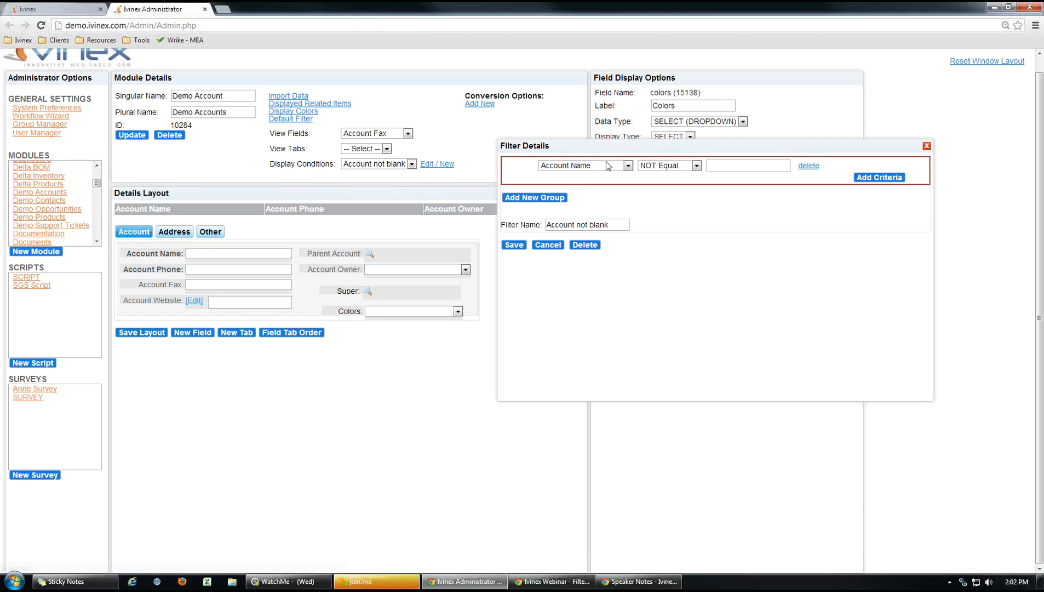
pyautogui.moveTo(604, 150)
pyautogui.mouseDown()
pyautogui.moveTo(635, 152)
pyautogui.moveTo(609, 163)
pyautogui.mouseUp()
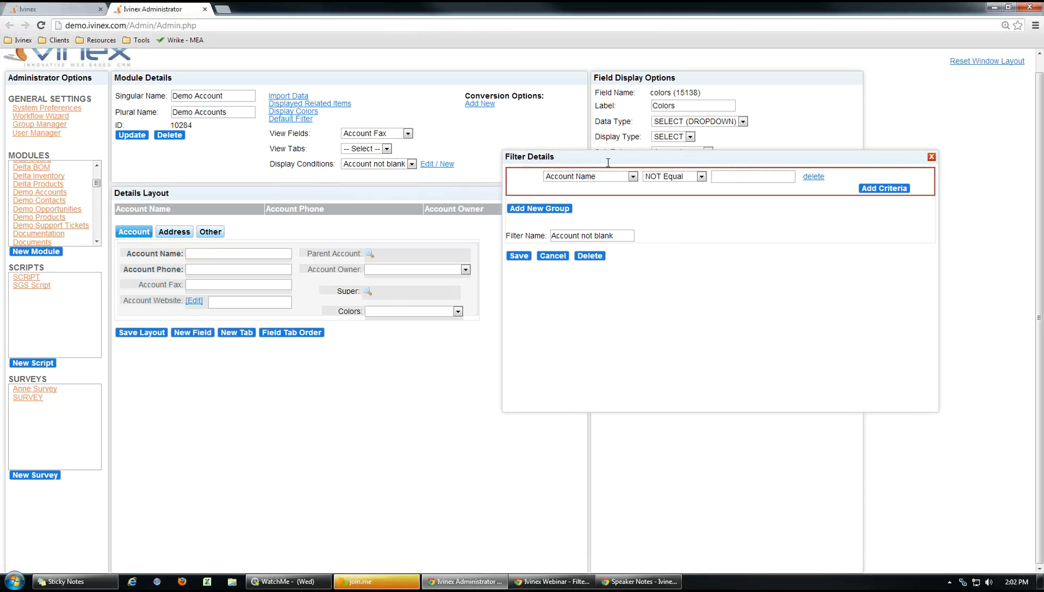
pyautogui.moveTo(676, 409); pyautogui.dragTo(664, 297)
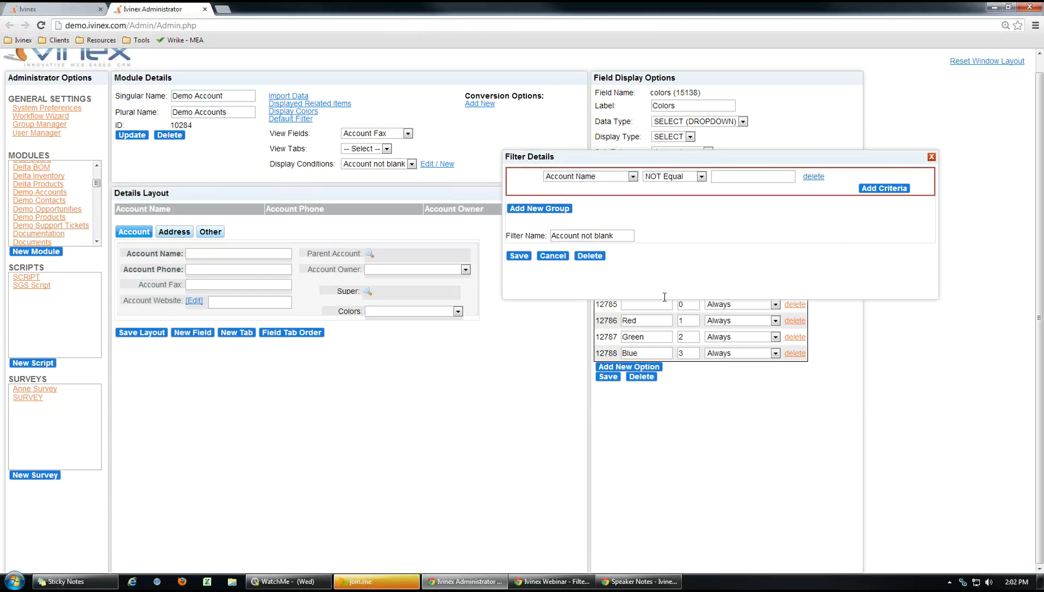
pyautogui.moveTo(621, 182); pyautogui.dragTo(257, 373)
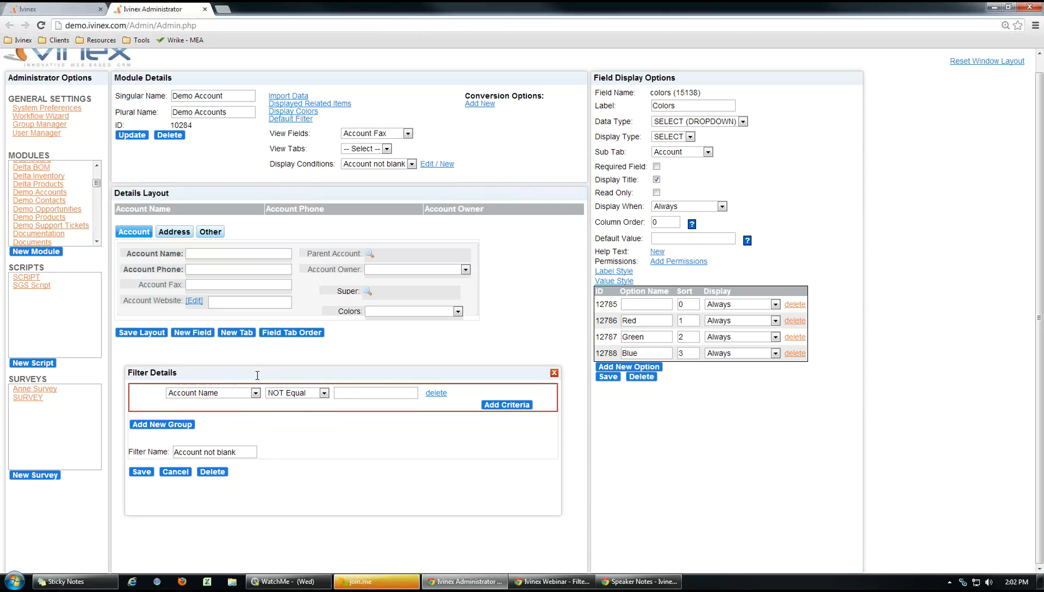
pyautogui.click(343, 311)
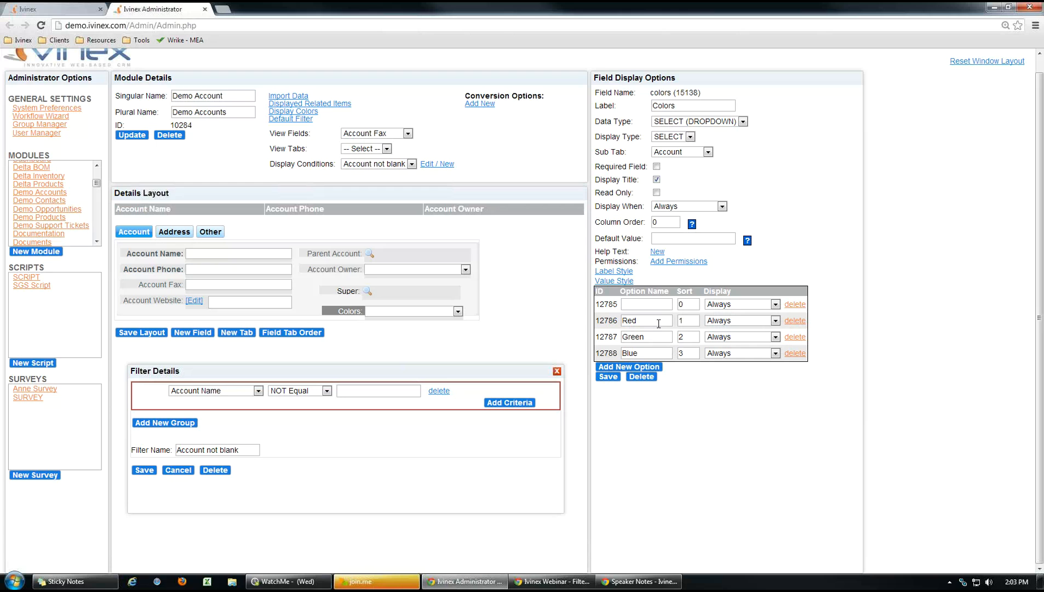
# Leave the Red and Blue option names unchanged and save the Account not blank filter.
pyautogui.moveTo(646, 319); pyautogui.dragTo(620, 321)
pyautogui.click(694, 430)
pyautogui.click(646, 353)
pyautogui.click(702, 419)
pyautogui.click(144, 470)
# Set the Colors field's Red option to display only when Account not blank, and save.
pyautogui.click(348, 311)
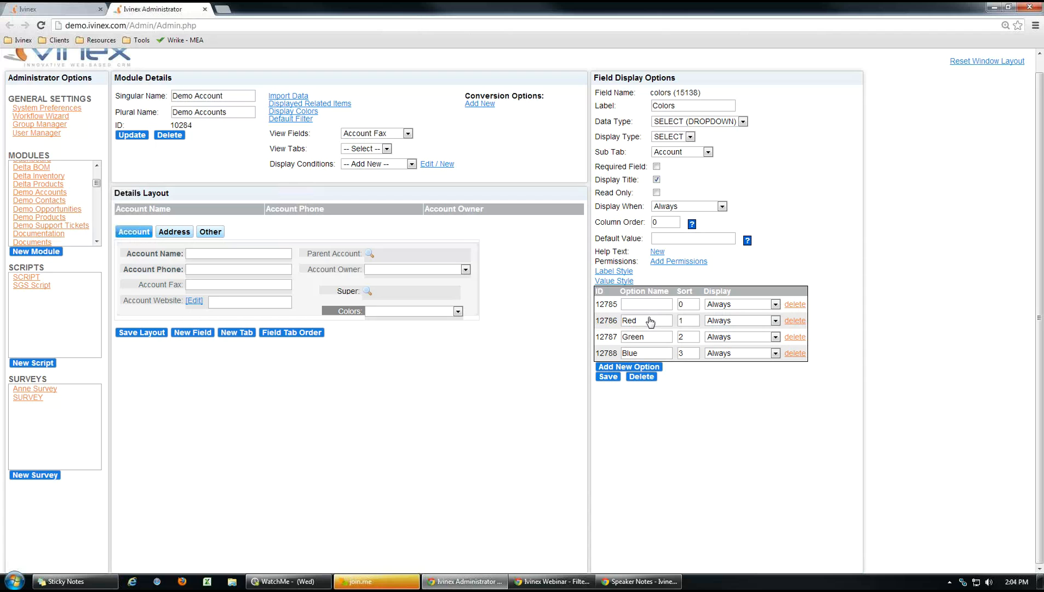
pyautogui.click(776, 320)
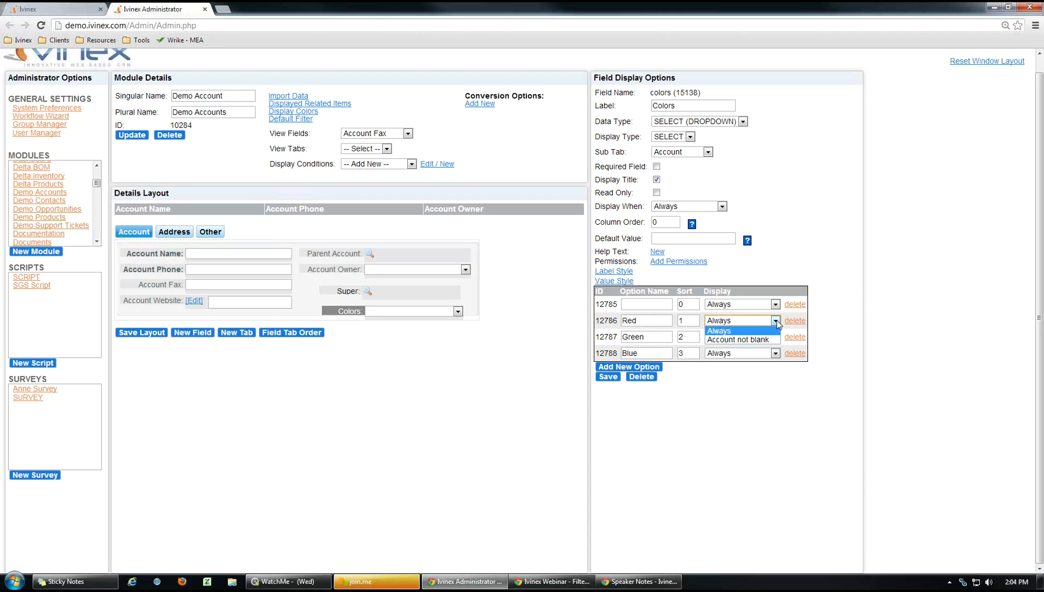
pyautogui.click(748, 339)
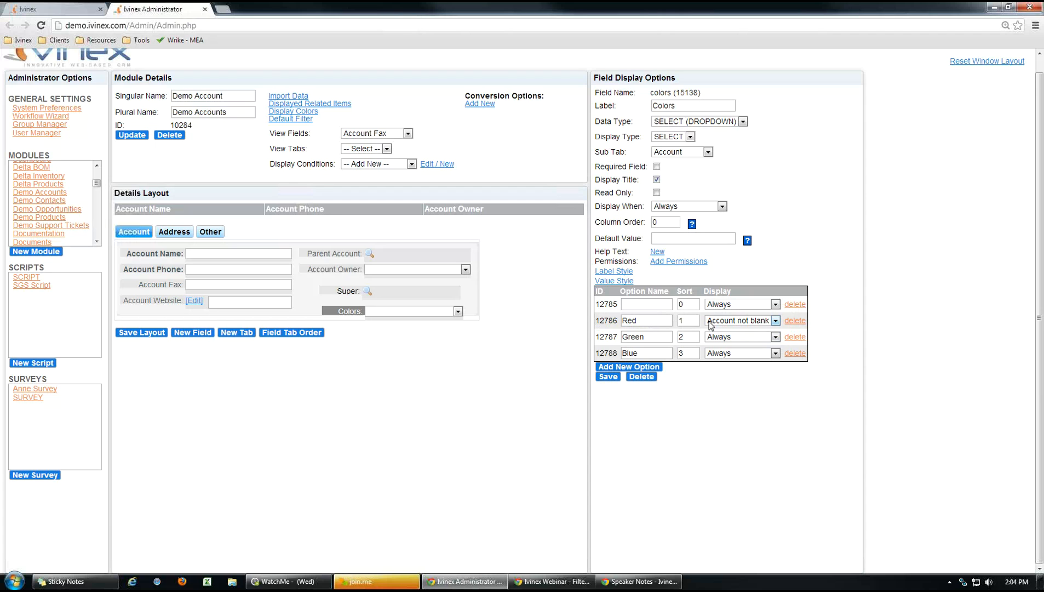
pyautogui.click(608, 376)
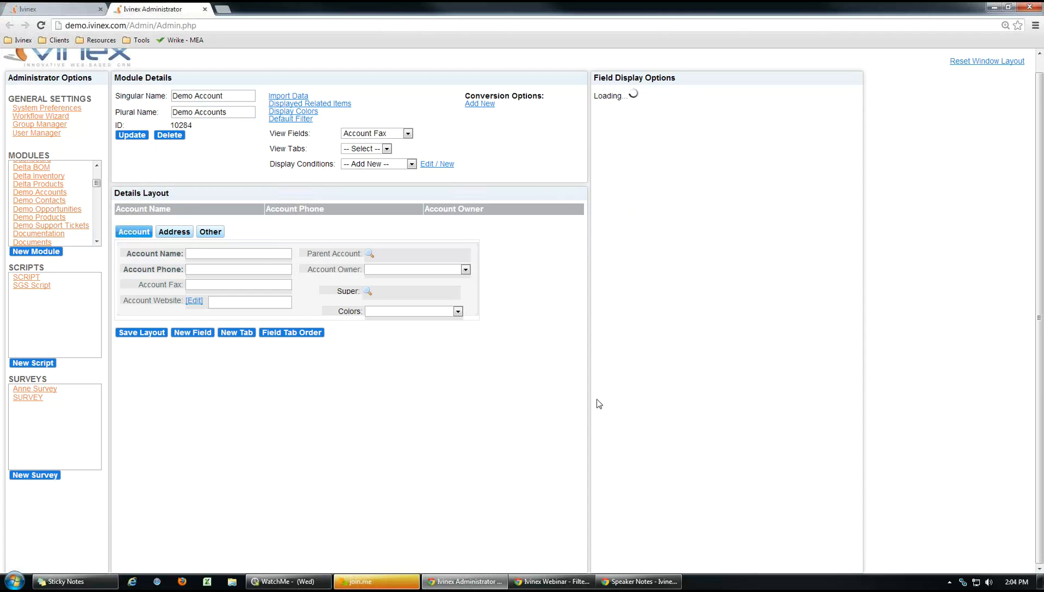
# Create a new demo account with just a phone number and save it.
pyautogui.click(79, 14)
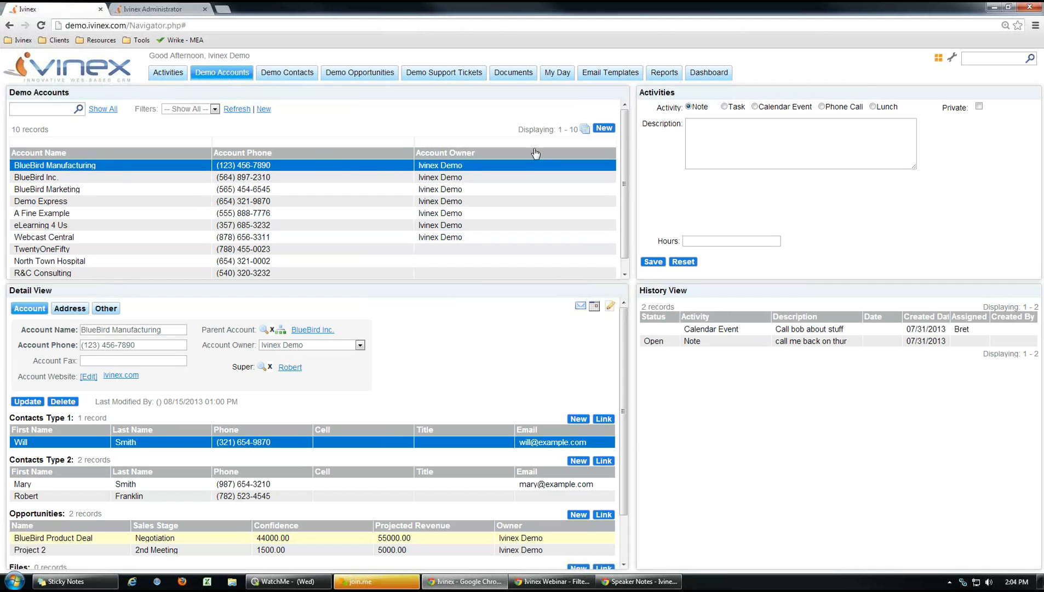
pyautogui.click(605, 129)
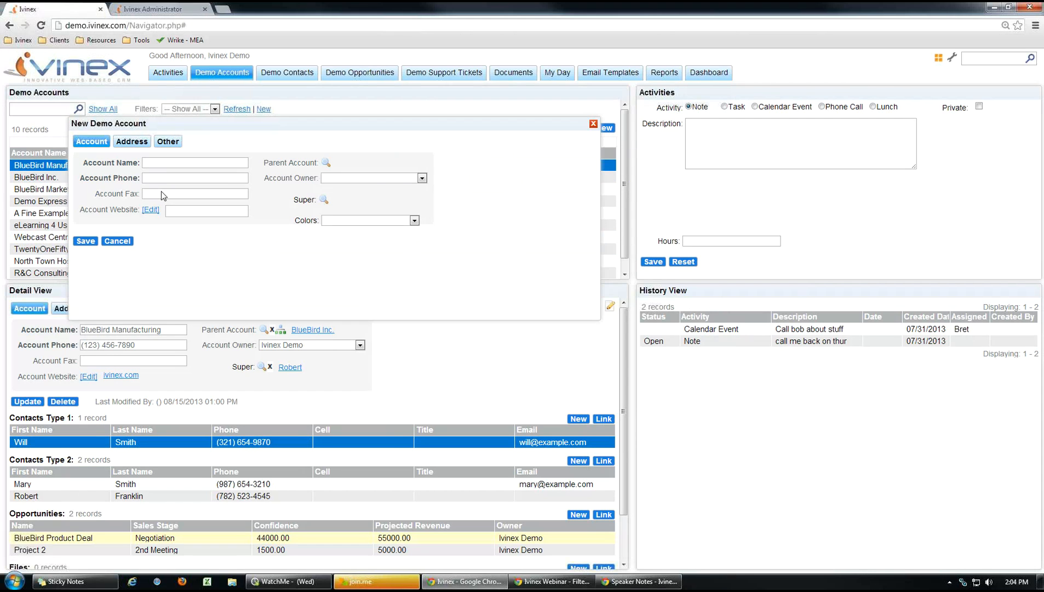
pyautogui.click(161, 179)
pyautogui.press('BackSpace')
pyautogui.press('BackSpace')
pyautogui.write('123) 456-7890')
pyautogui.click(76, 243)
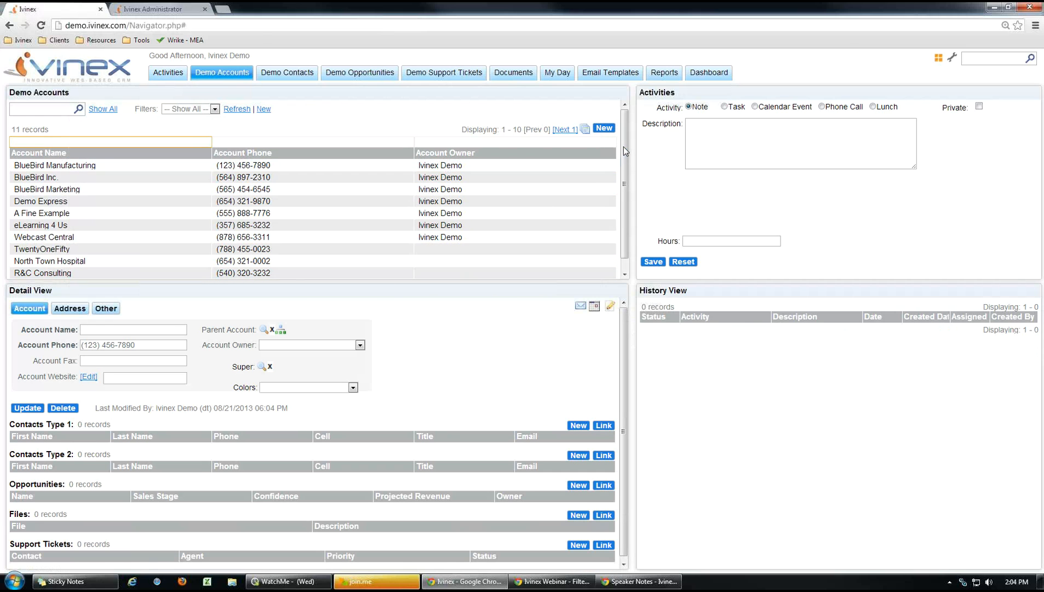
# Open the new unnamed account and check which Colors choices are offered.
pyautogui.moveTo(624, 183); pyautogui.dragTo(623, 202)
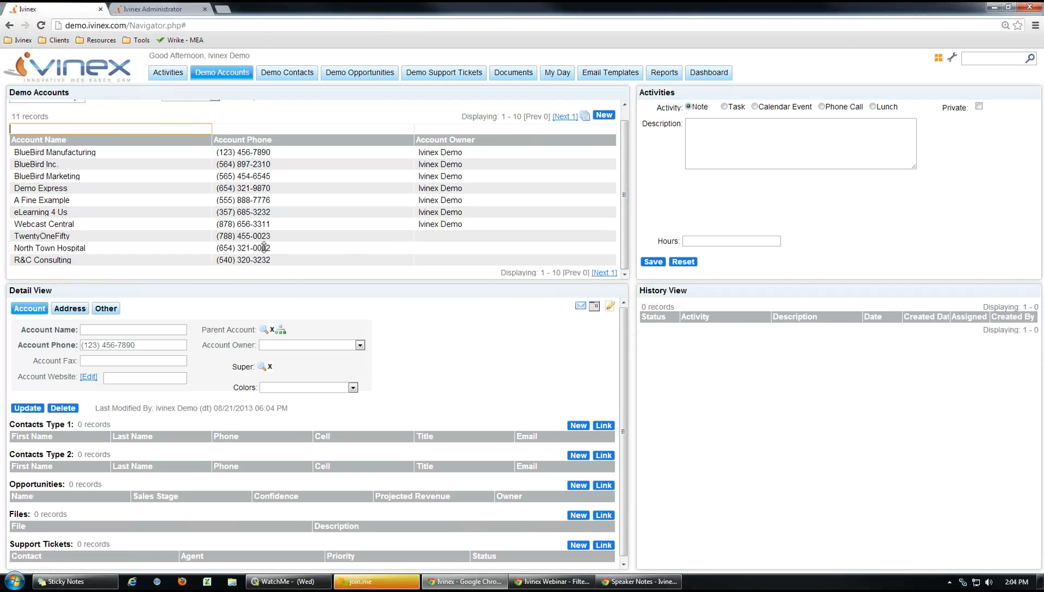
pyautogui.scroll(1, 331, 210)
pyautogui.click(565, 129)
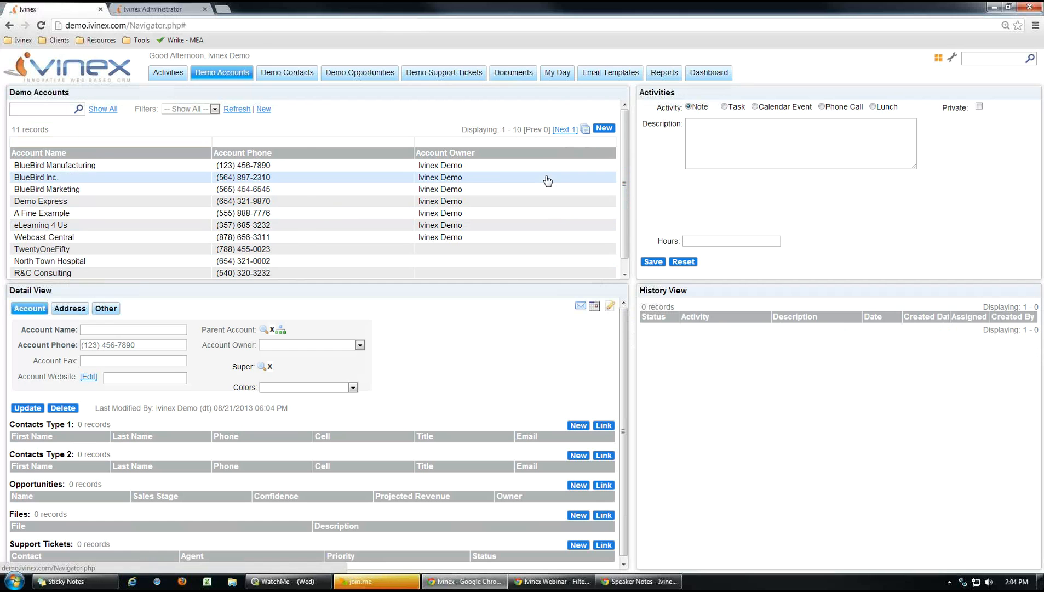
pyautogui.click(108, 169)
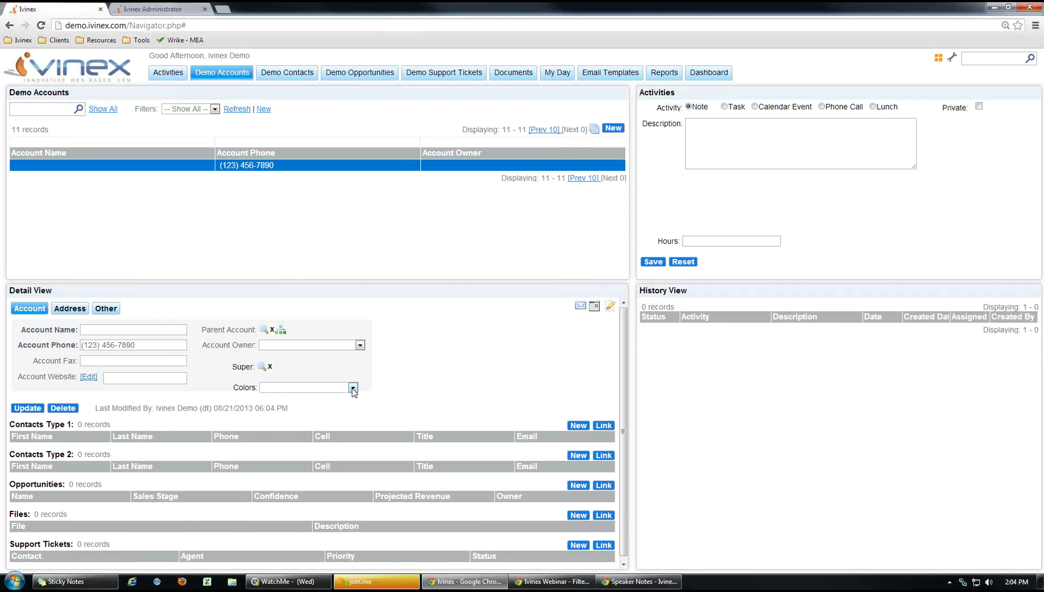
pyautogui.click(353, 387)
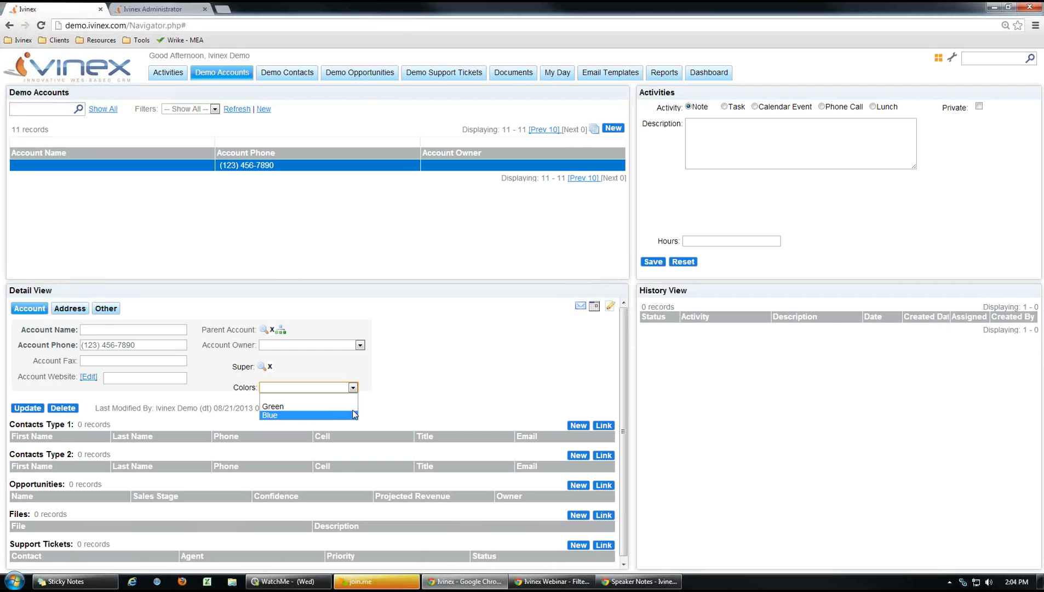
pyautogui.click(427, 412)
# Name the account Example, save it, and reopen its details.
pyautogui.click(94, 332)
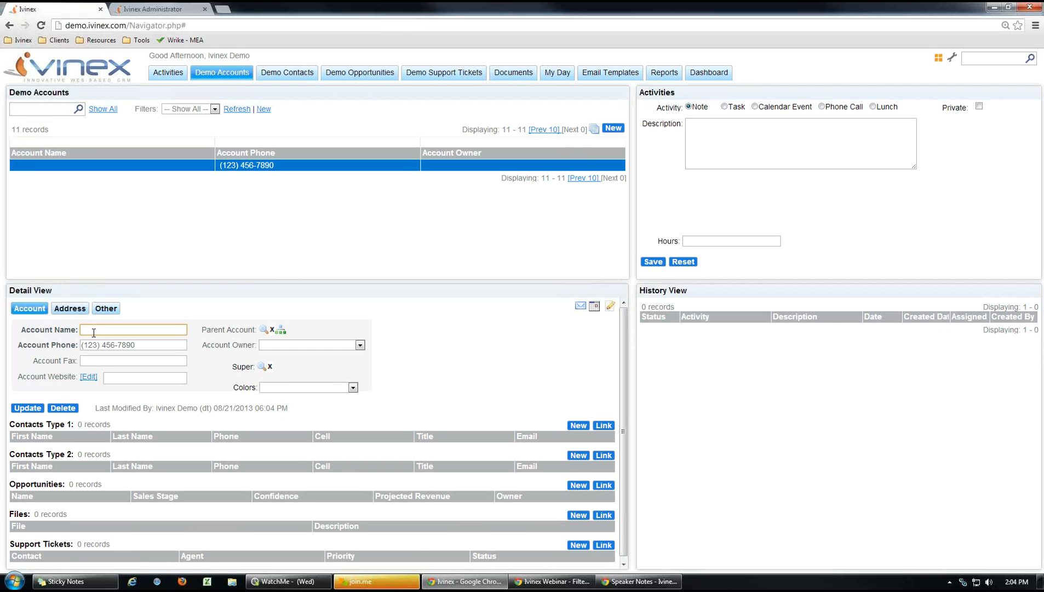
pyautogui.write('Example')
pyautogui.click(28, 406)
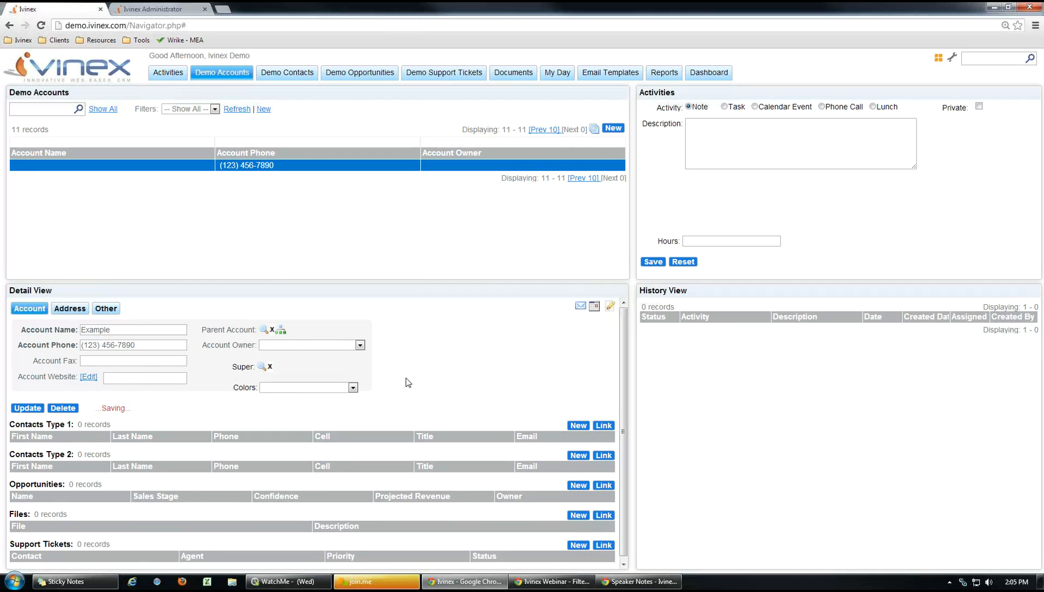
pyautogui.click(247, 108)
pyautogui.click(567, 130)
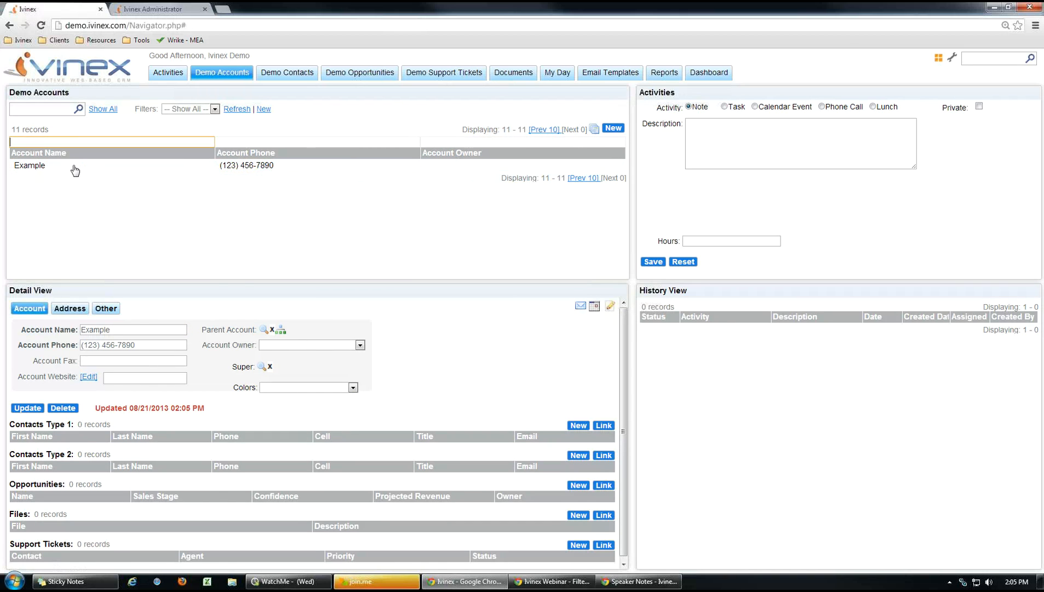
pyautogui.click(75, 166)
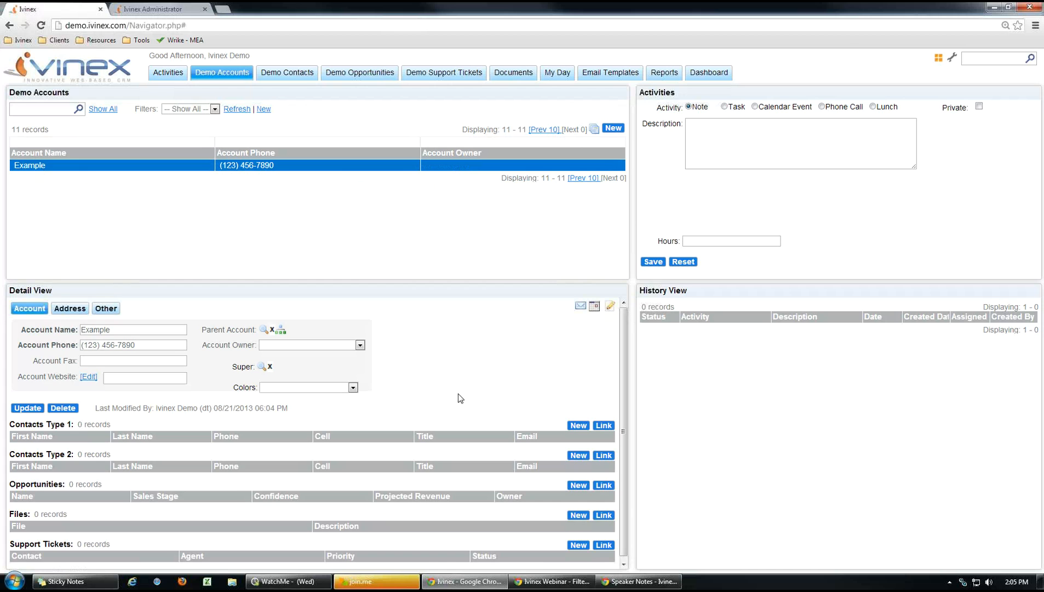
# Confirm the Colors list now offers Red, then return to the administration page.
pyautogui.click(351, 389)
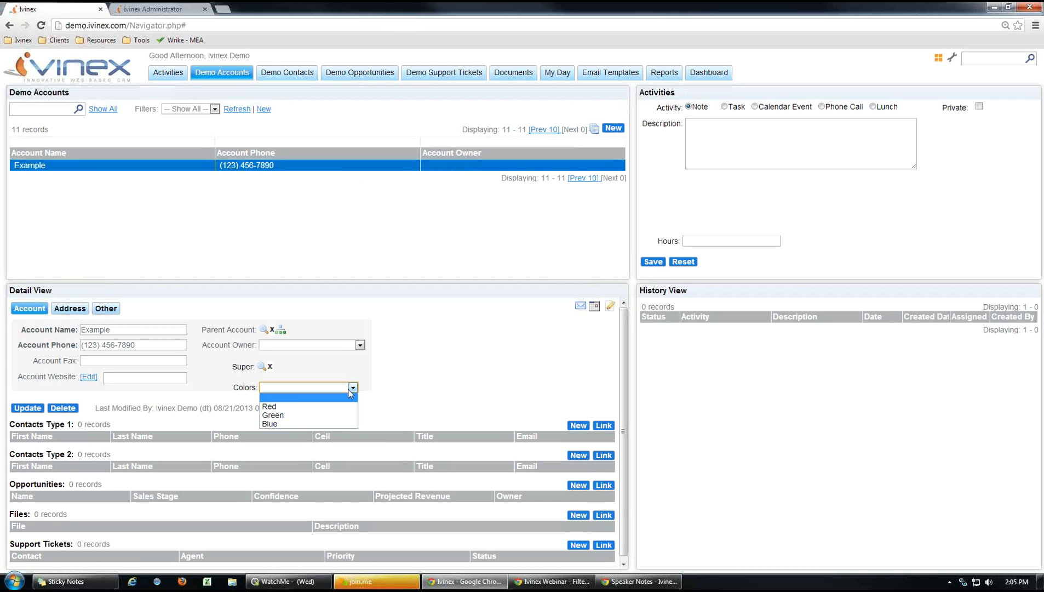
pyautogui.click(463, 371)
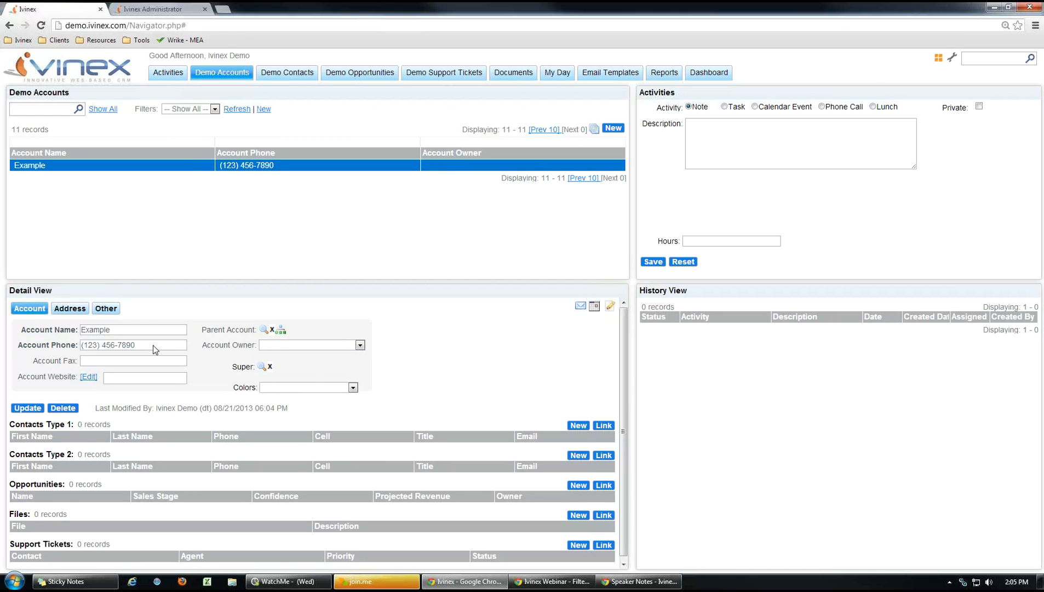
pyautogui.click(352, 388)
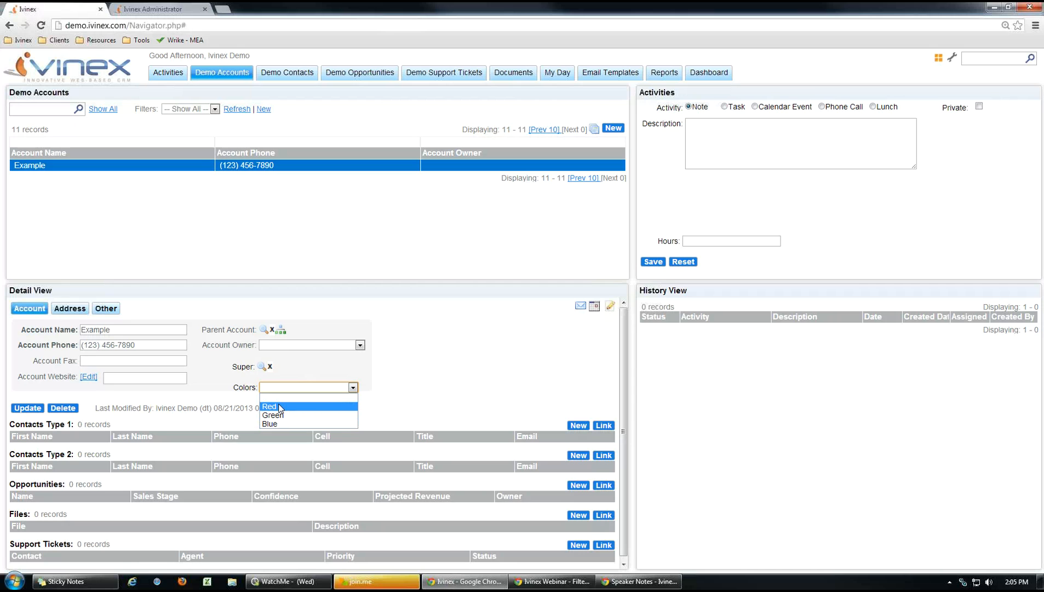
pyautogui.click(432, 393)
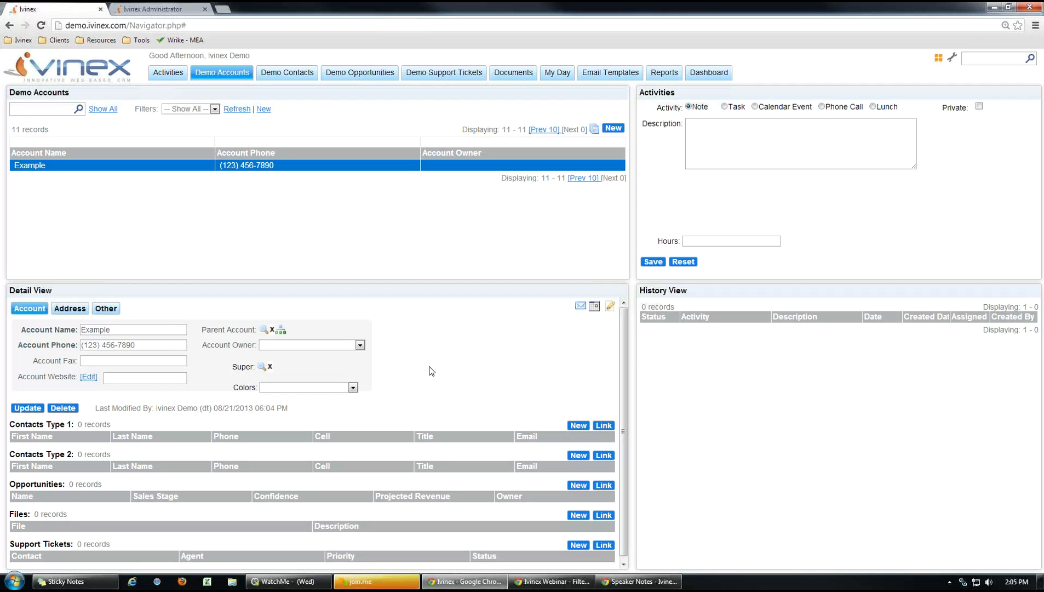
pyautogui.hotkey('ctrl', 'Tab')
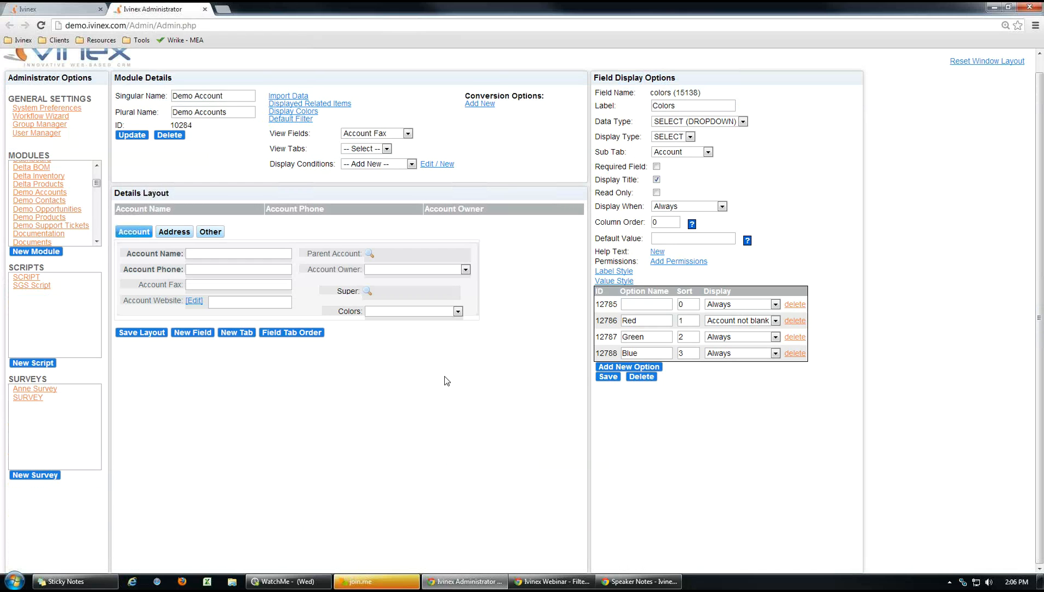
# Load the Super lookup field's settings in the Details Layout and start a New Filter for it.
pyautogui.click(347, 291)
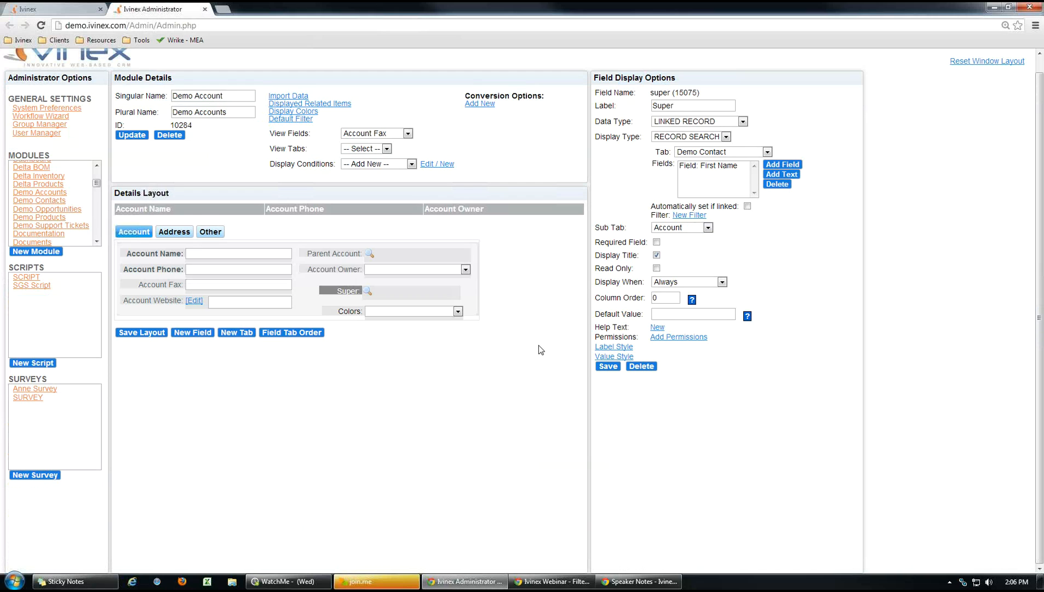
pyautogui.click(349, 292)
pyautogui.click(688, 215)
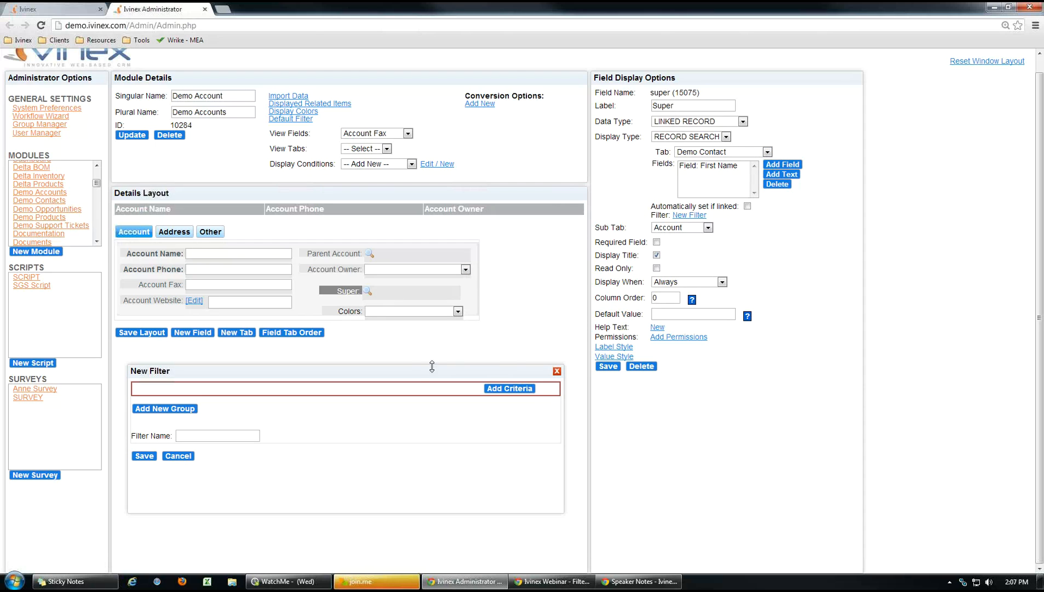
# Add a filter criterion: First Name Equal to 'Joe'.
pyautogui.moveTo(421, 372); pyautogui.dragTo(421, 341)
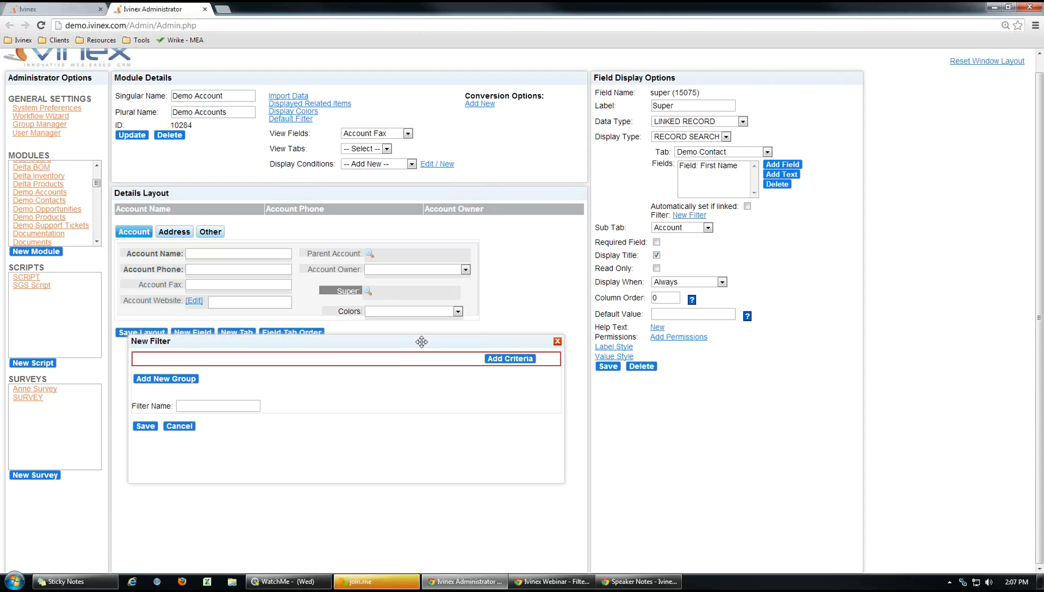
pyautogui.click(499, 362)
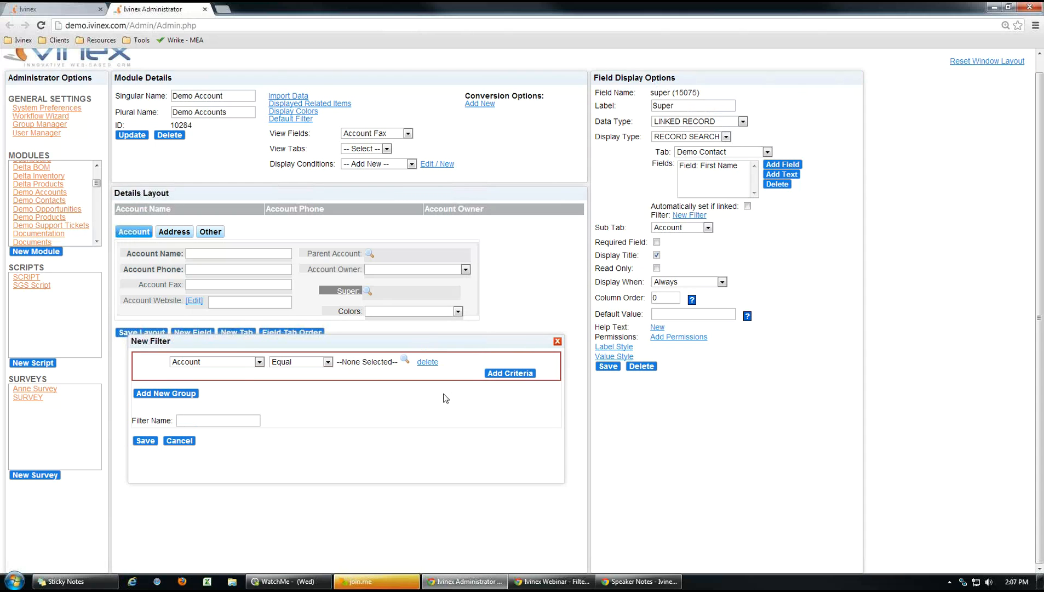
pyautogui.click(259, 362)
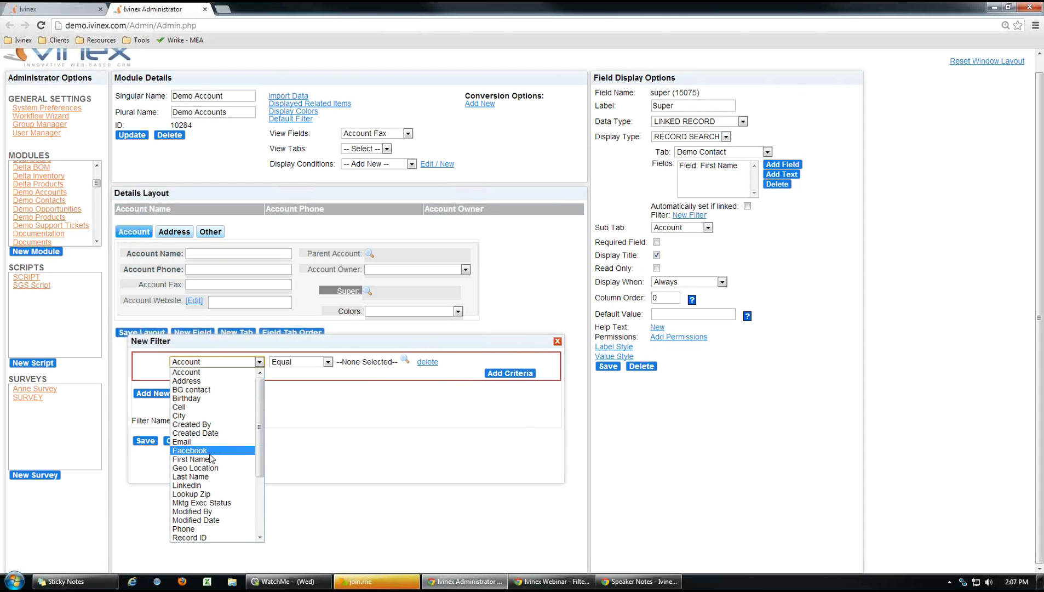
pyautogui.click(213, 460)
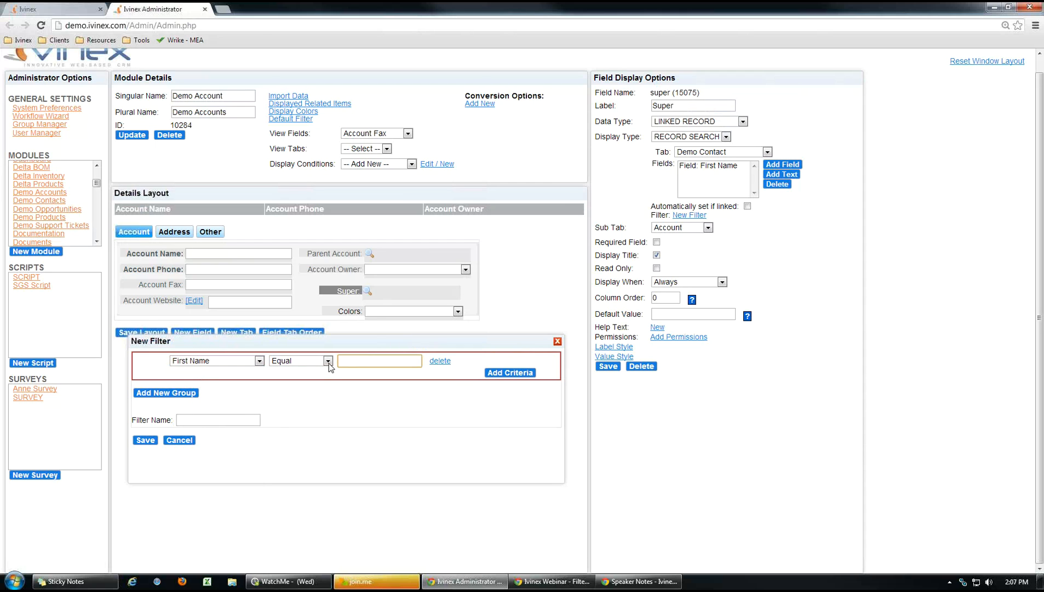
pyautogui.click(328, 362)
pyautogui.click(305, 370)
pyautogui.click(358, 358)
pyautogui.write('Joe')
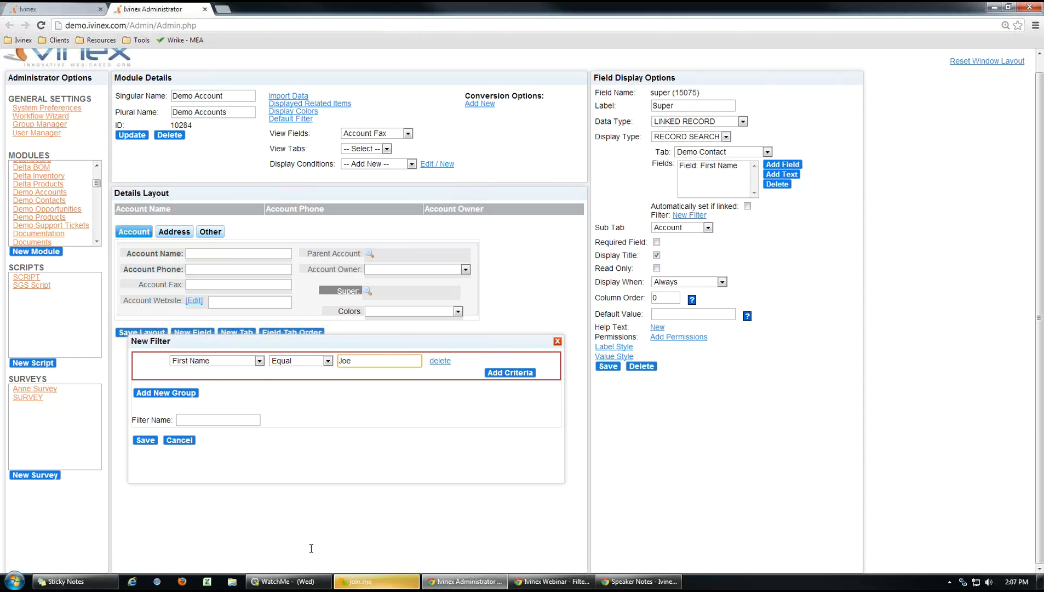
# Name the filter 'Test', save it, and return to the user-facing Ivinex page.
pyautogui.click(205, 421)
pyautogui.write('Test')
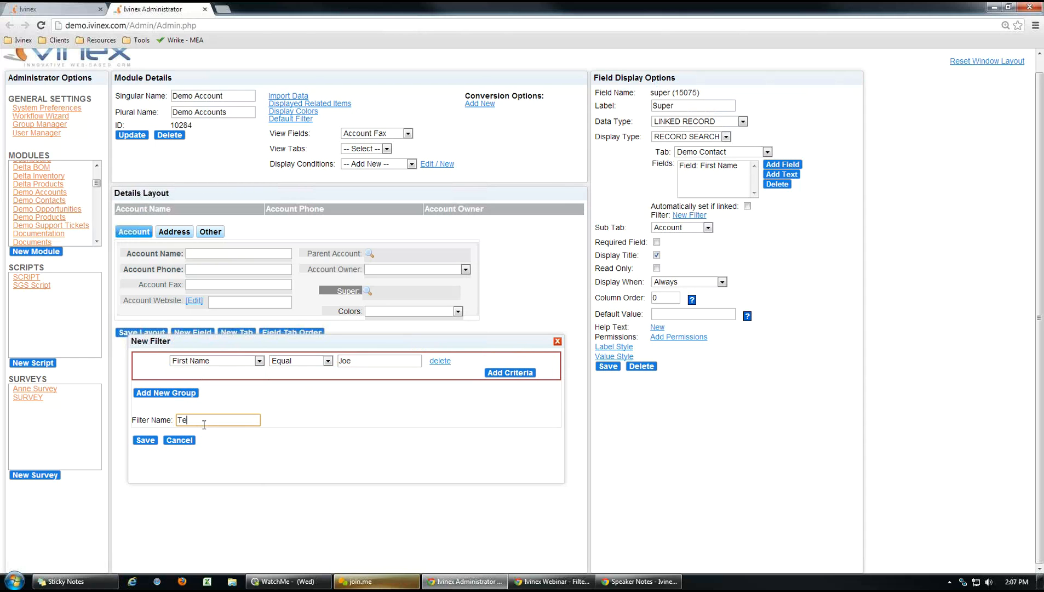
pyautogui.click(144, 440)
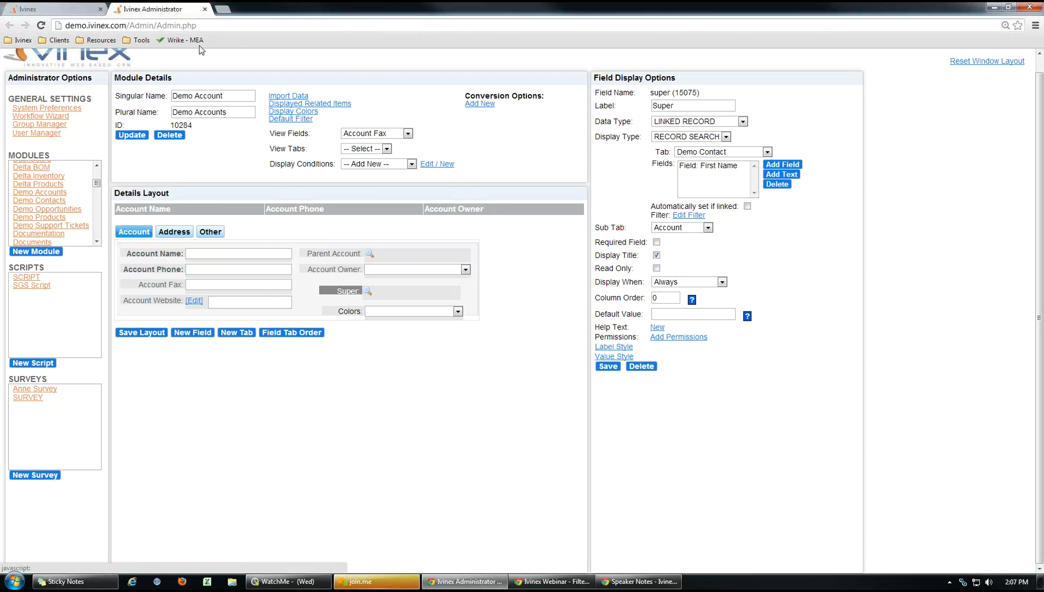
pyautogui.click(62, 11)
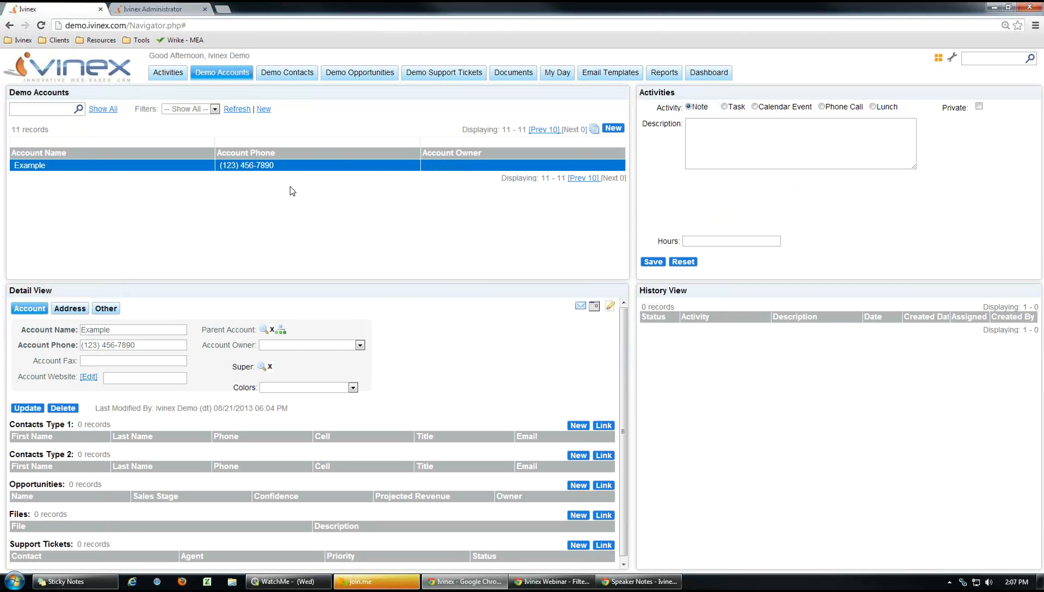
# Clear the Super contact on the BlueBird Manufacturing account and save the account.
pyautogui.click(179, 12)
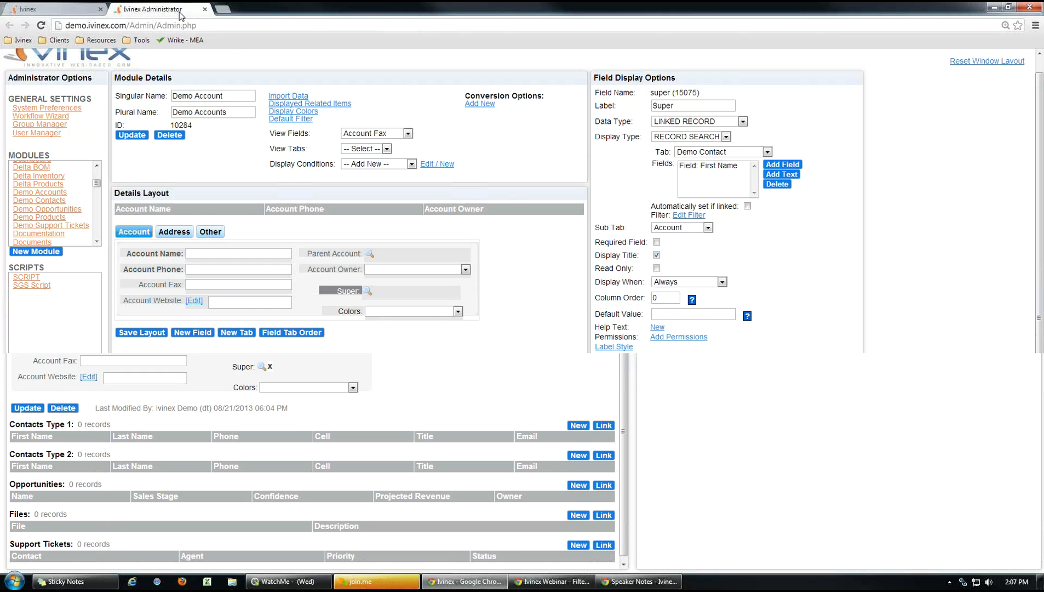
pyautogui.click(75, 11)
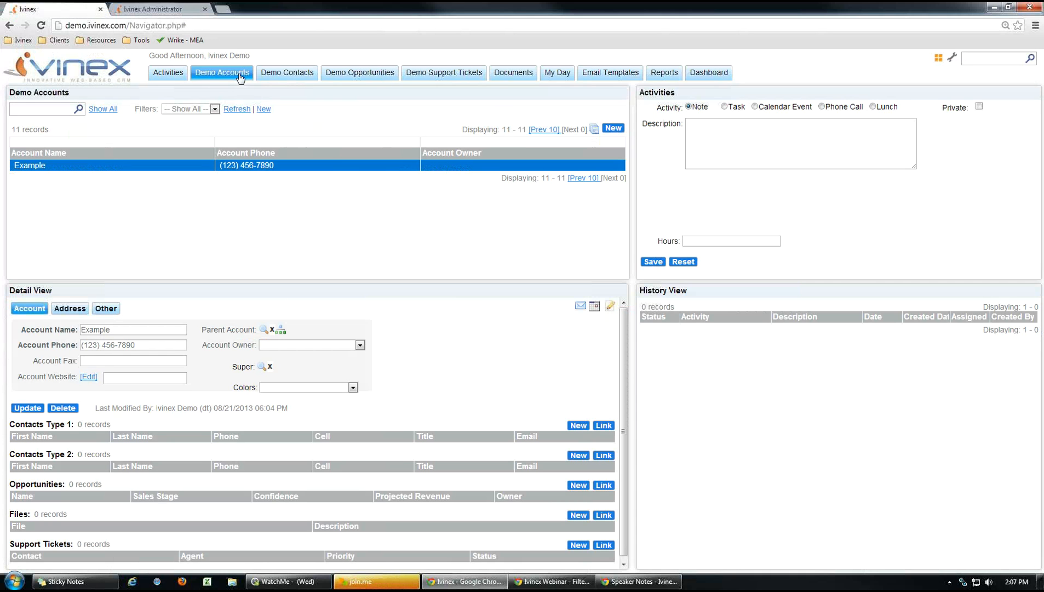
pyautogui.click(240, 78)
pyautogui.click(205, 167)
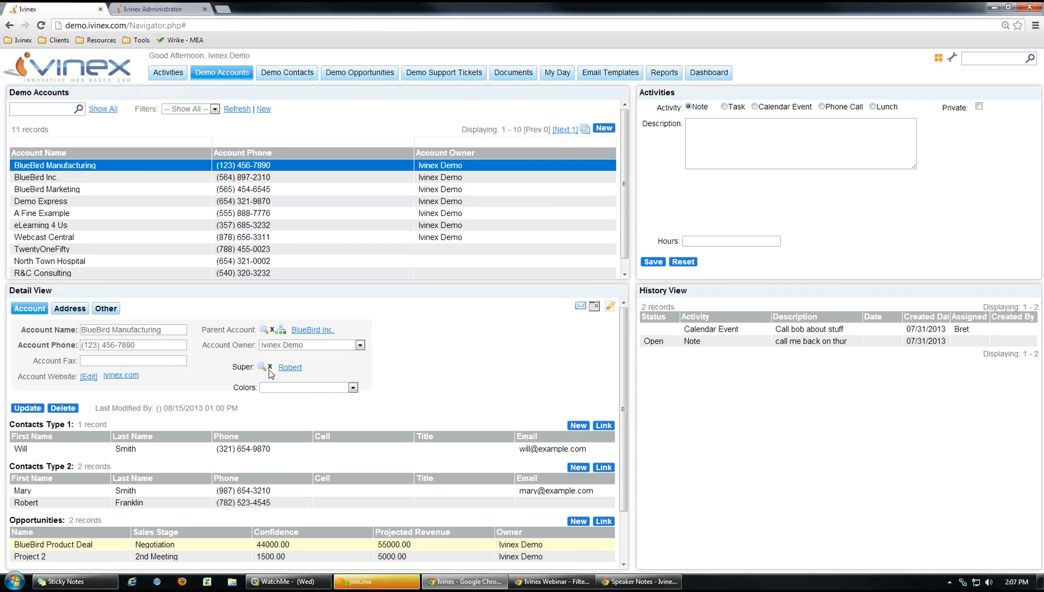
pyautogui.click(270, 366)
pyautogui.click(27, 408)
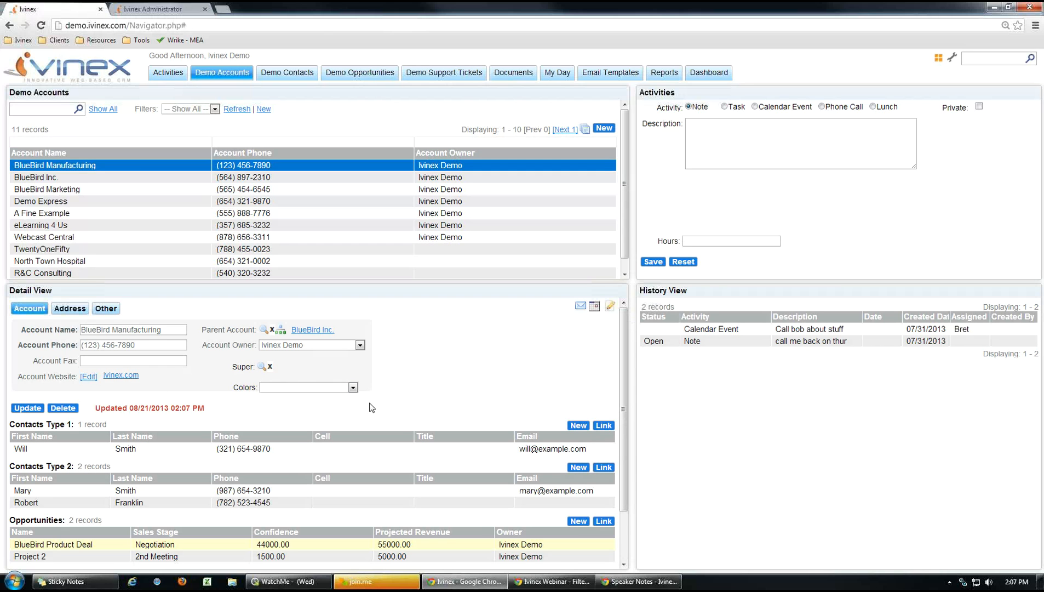
# Try the Super contact lookup without choosing anyone, then view the account's Other contacts list.
pyautogui.click(262, 366)
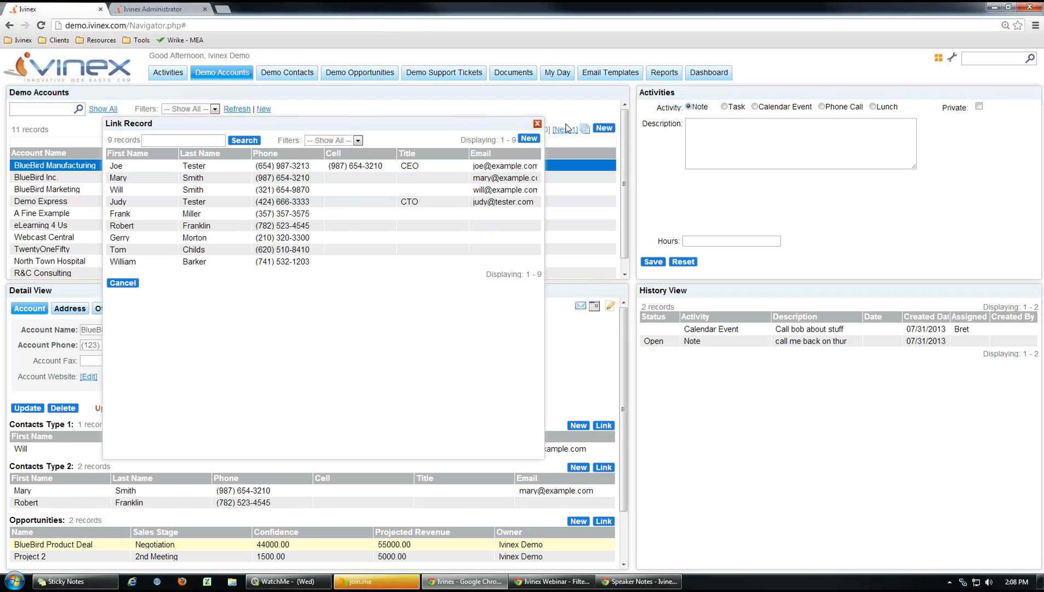
pyautogui.click(538, 125)
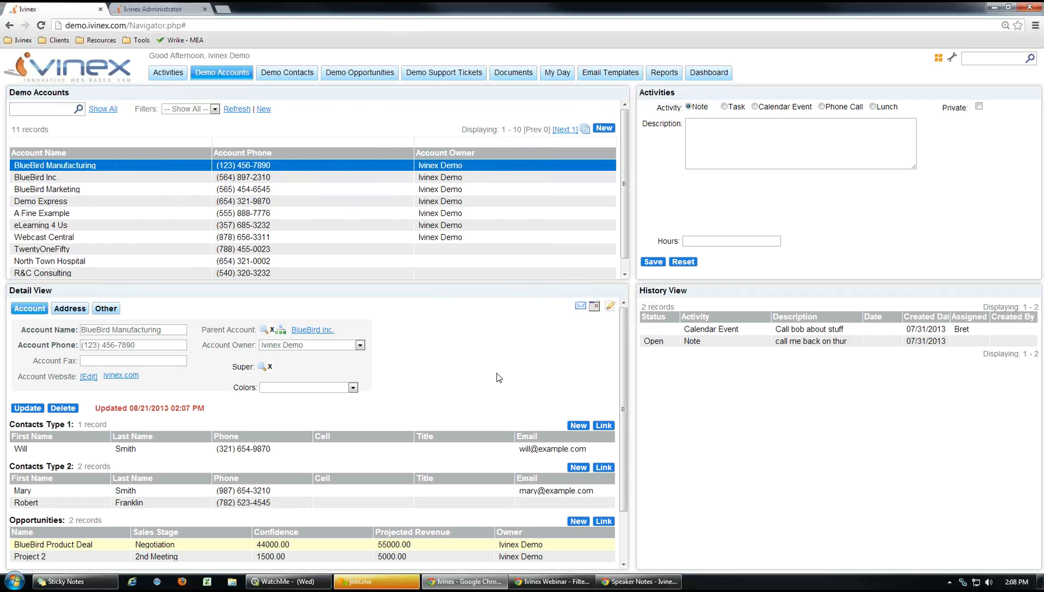
pyautogui.click(106, 309)
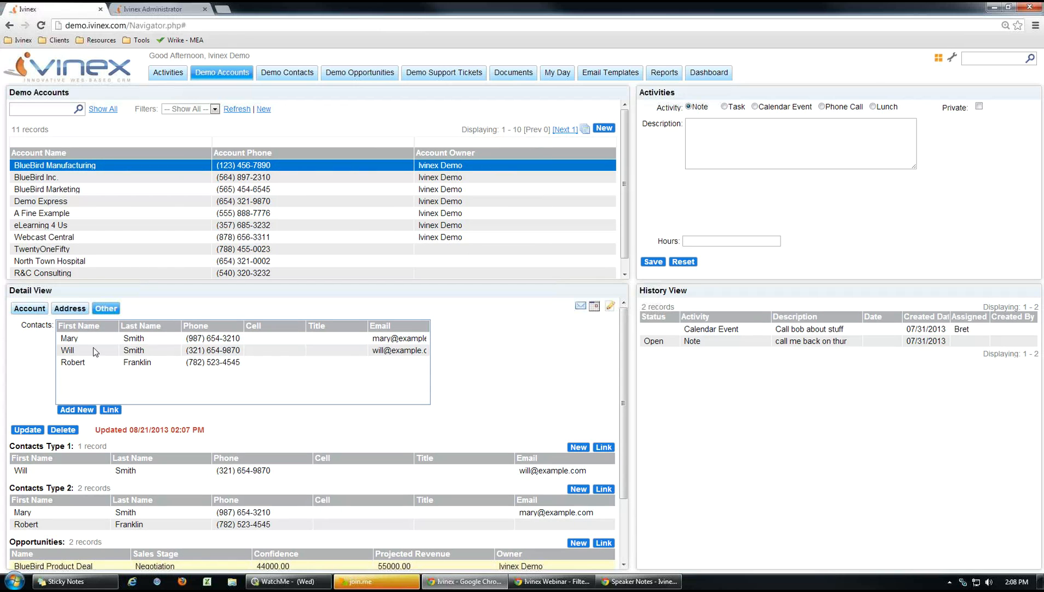
pyautogui.click(164, 10)
# Compare the Other tab's Contacts list display settings with the Account tab's Super field settings.
pyautogui.click(211, 231)
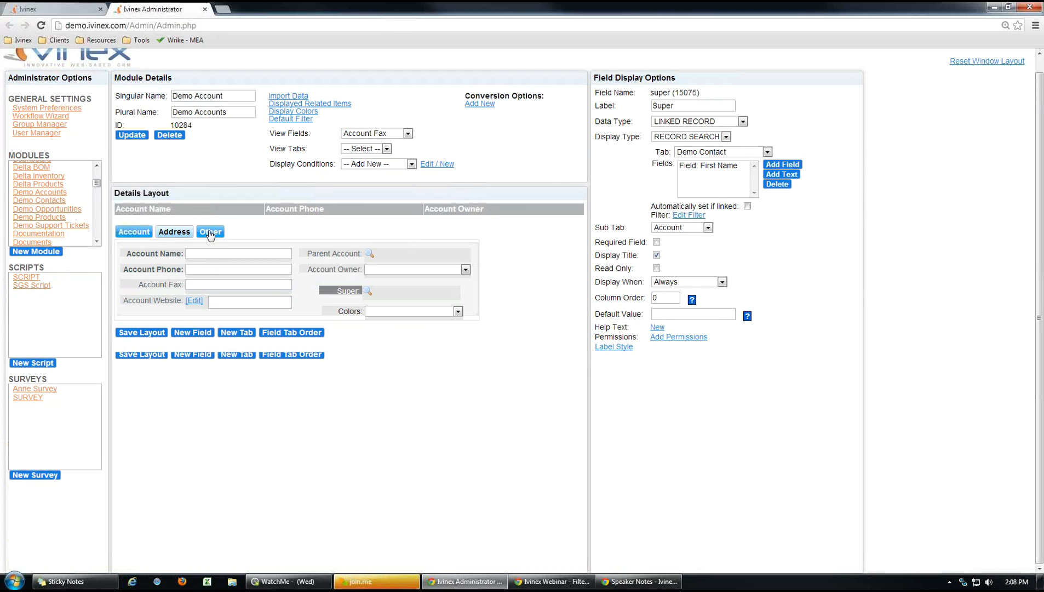
pyautogui.click(144, 250)
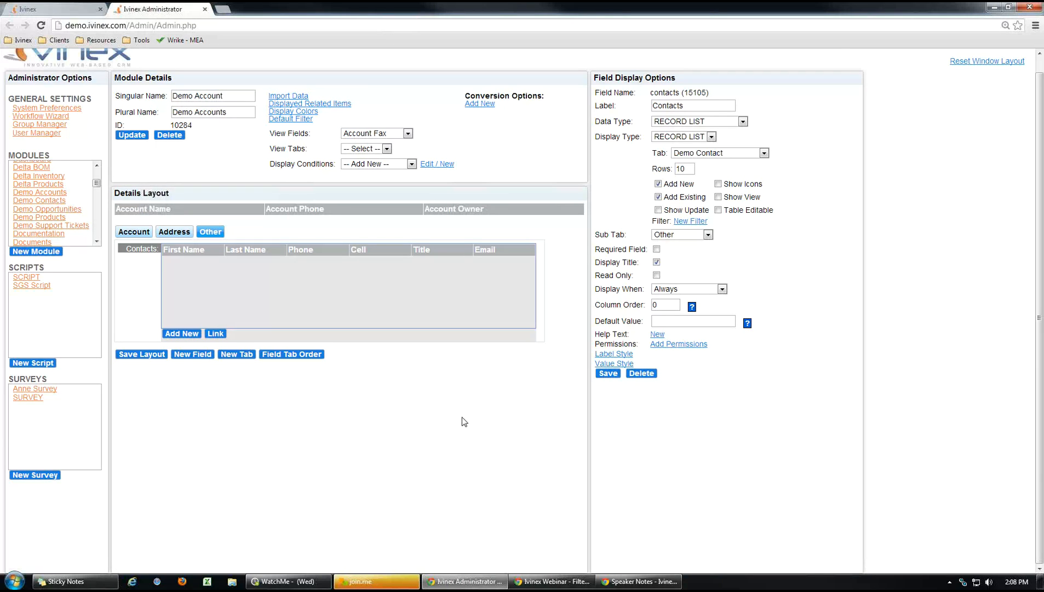
pyautogui.click(134, 231)
pyautogui.click(336, 291)
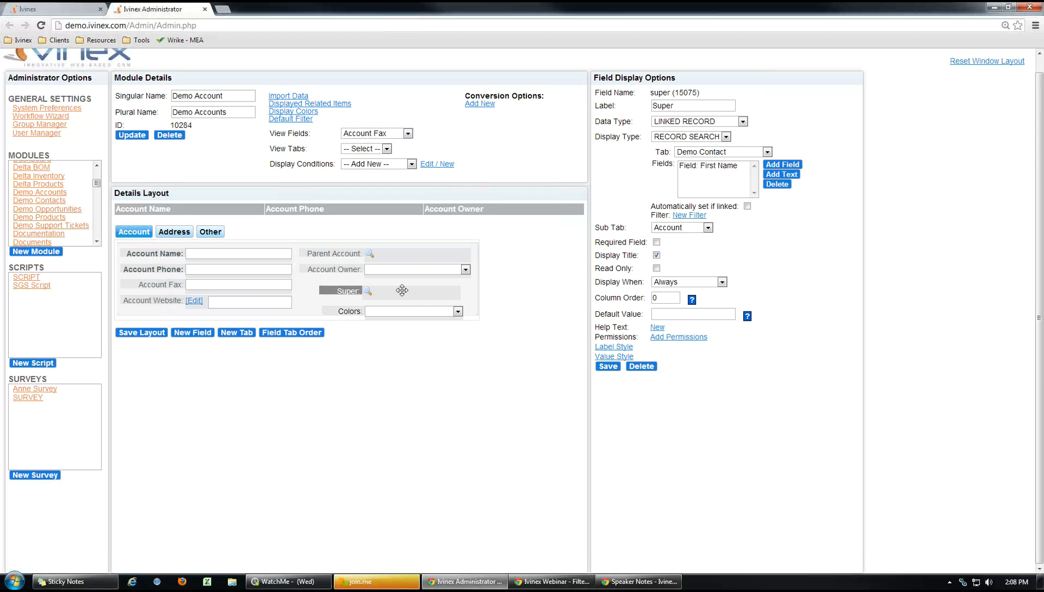
pyautogui.click(217, 234)
pyautogui.click(139, 251)
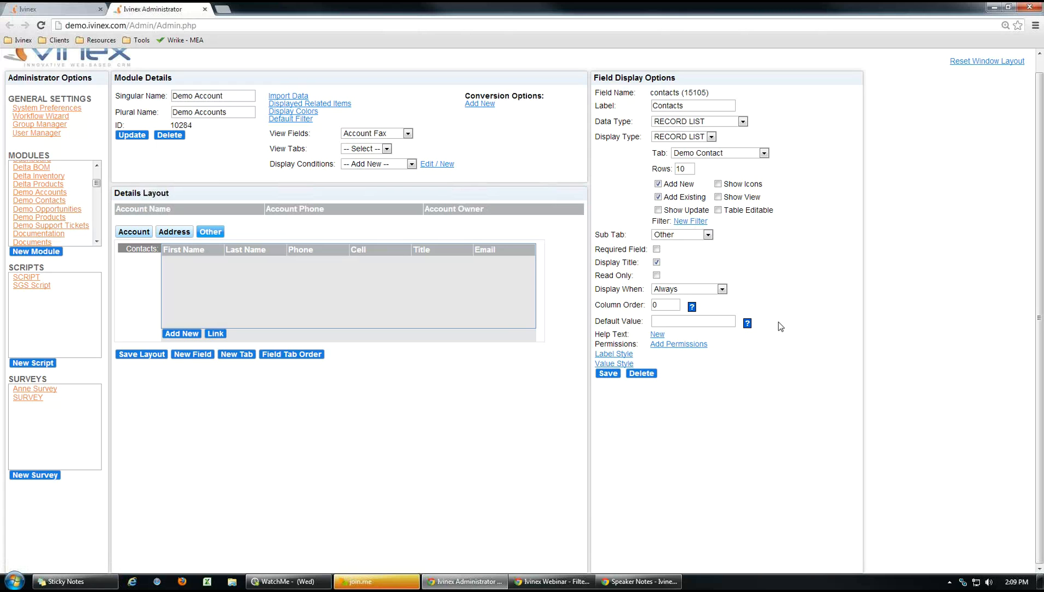
pyautogui.click(45, 112)
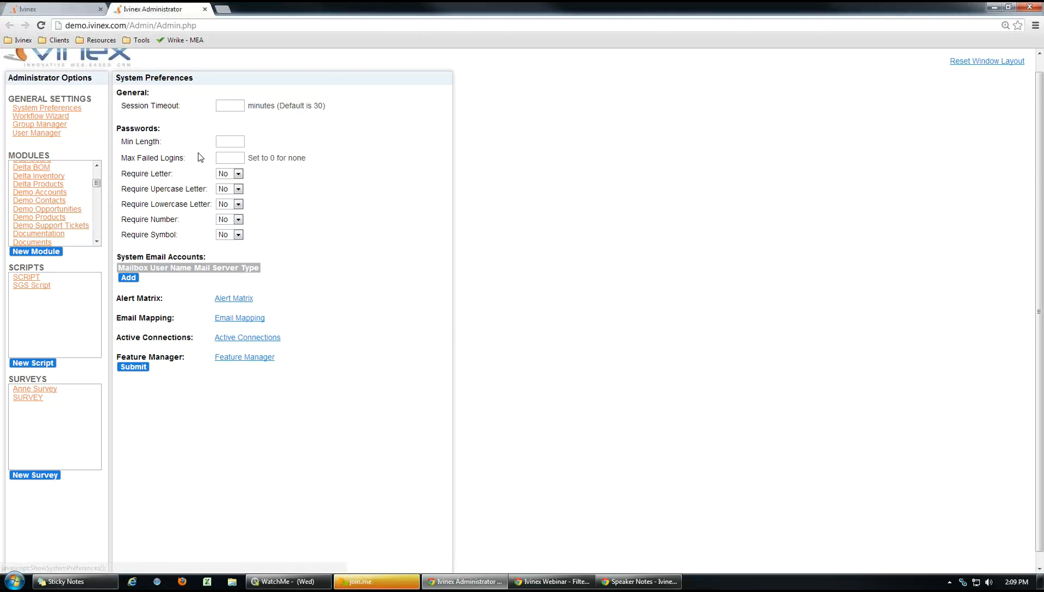
# Select the New Support Ticket alert in the Alert Matrix, then go back to the Demo Support Tickets list.
pyautogui.click(235, 302)
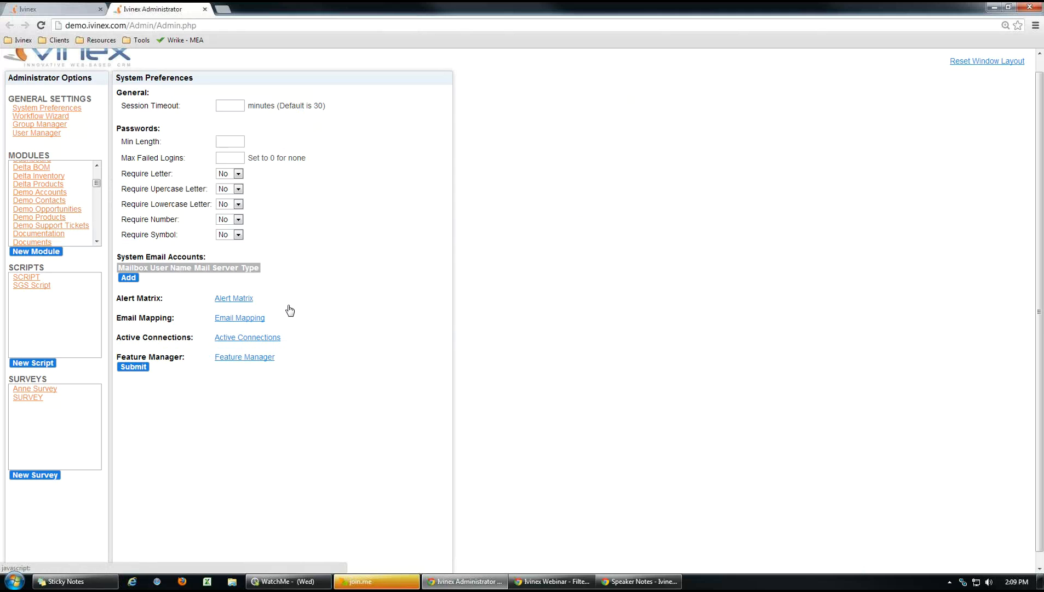
pyautogui.moveTo(433, 112); pyautogui.dragTo(634, 111)
pyautogui.click(371, 234)
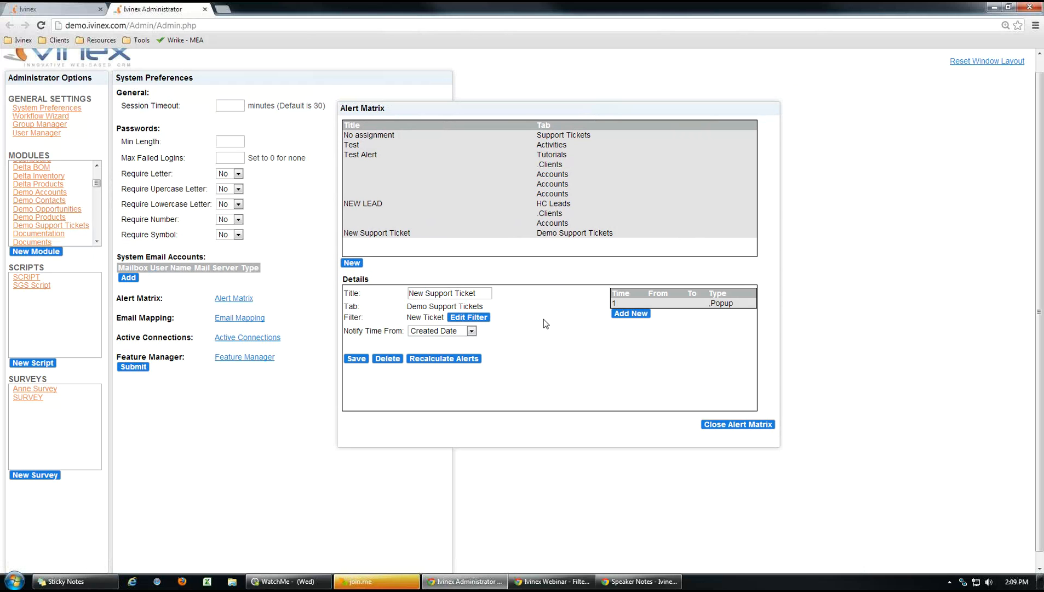
pyautogui.click(57, 13)
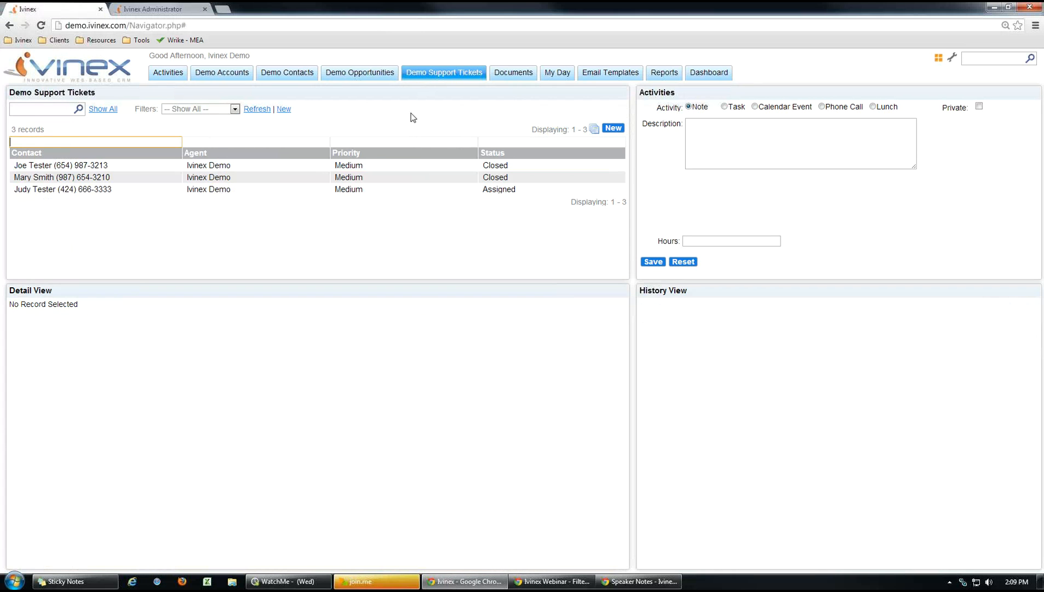
# Create a new support ticket linked to the first listed contact and save it.
pyautogui.click(612, 130)
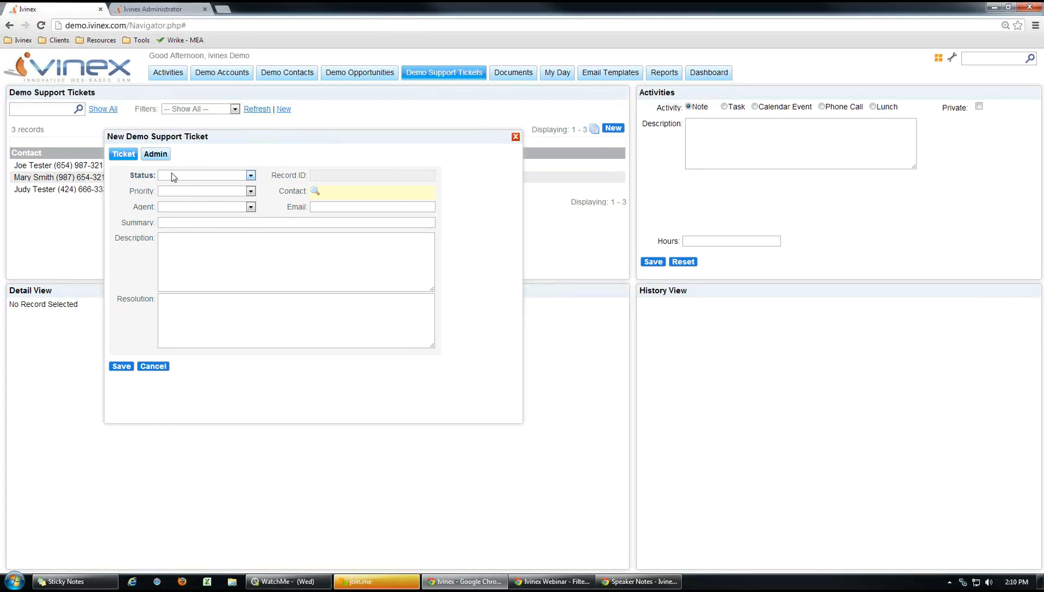
pyautogui.click(315, 191)
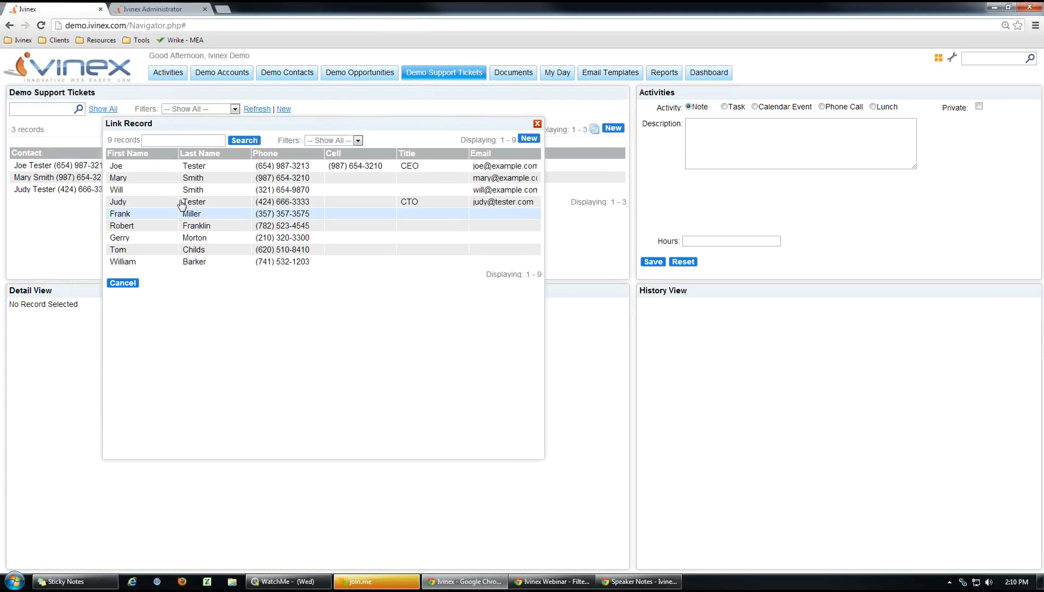
pyautogui.click(202, 171)
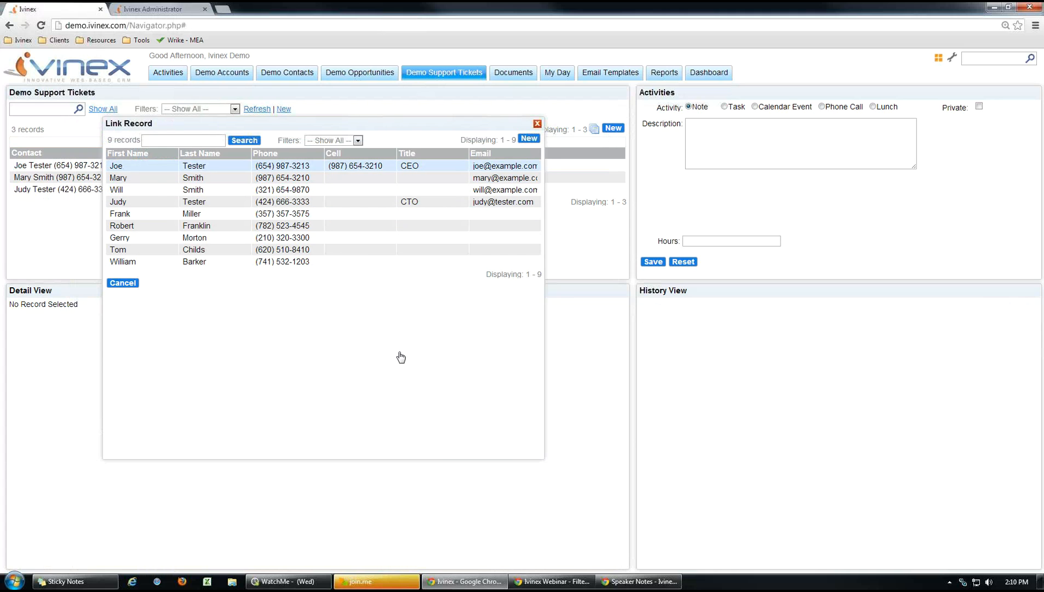
pyautogui.click(121, 366)
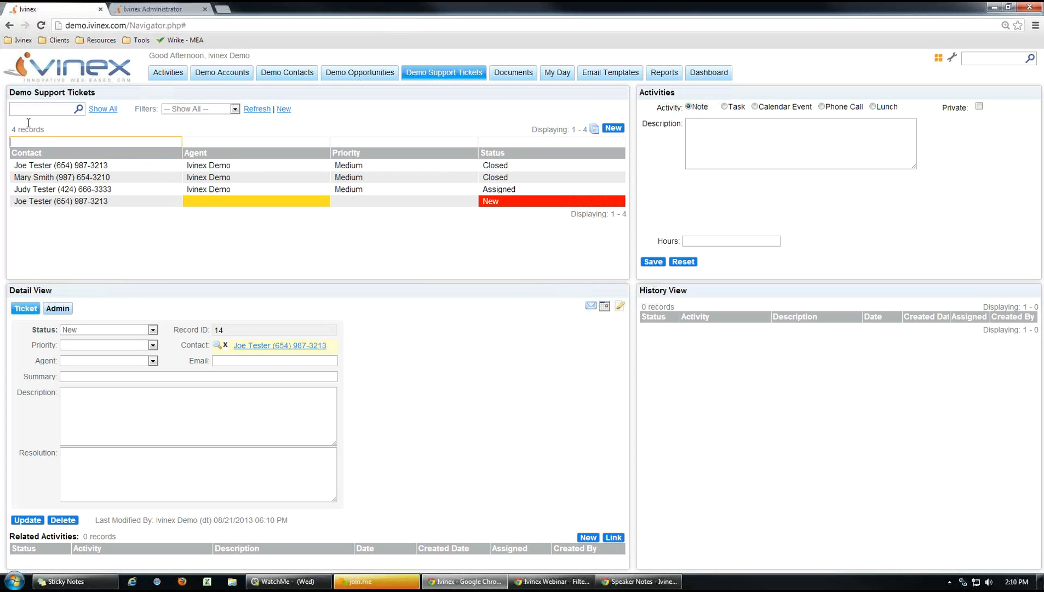
# Refresh the Demo Support Tickets list and open the new ticket, Record ID 14.
pyautogui.click(443, 79)
pyautogui.click(362, 77)
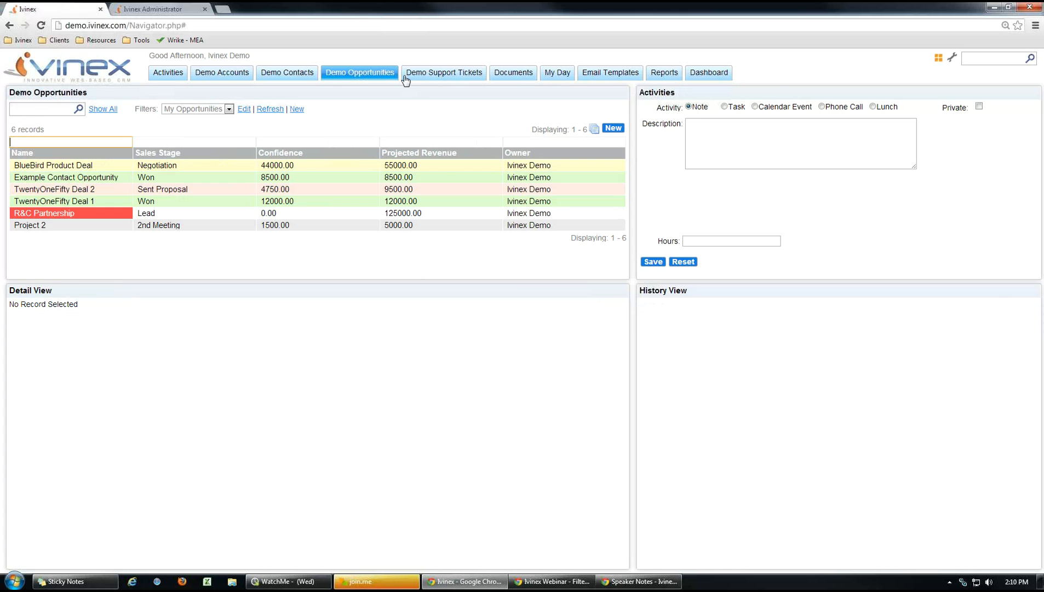
pyautogui.click(437, 80)
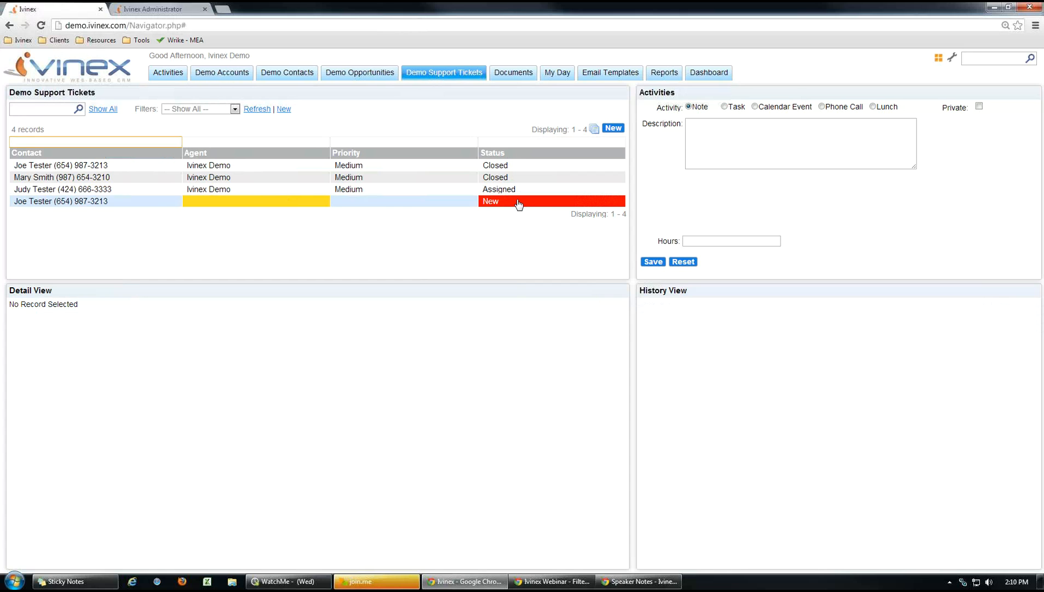
pyautogui.click(502, 203)
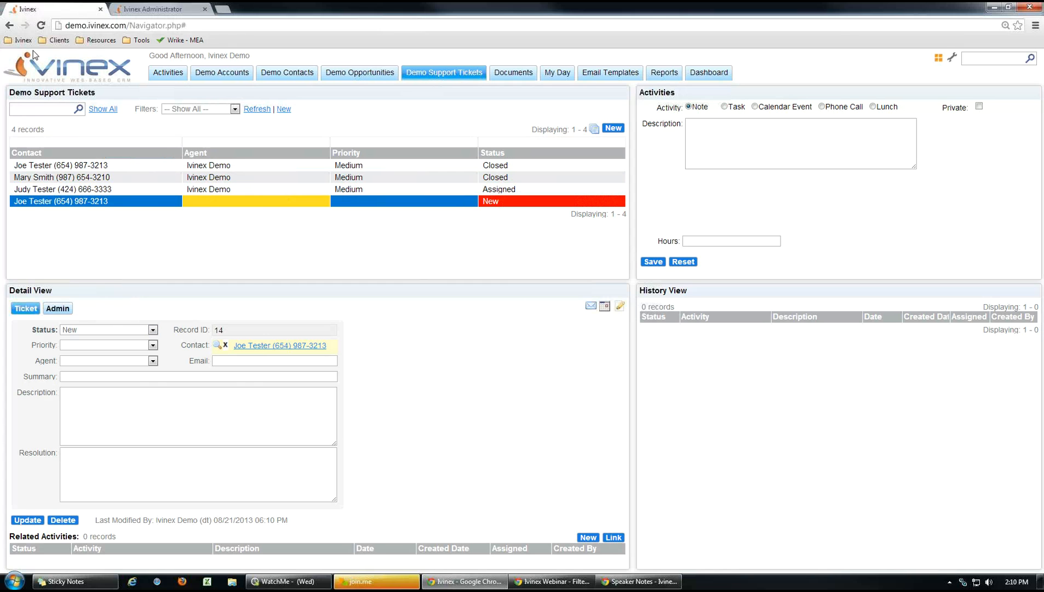
# Open Edit Filter for the New Support Ticket alert on the administrator page.
pyautogui.click(151, 12)
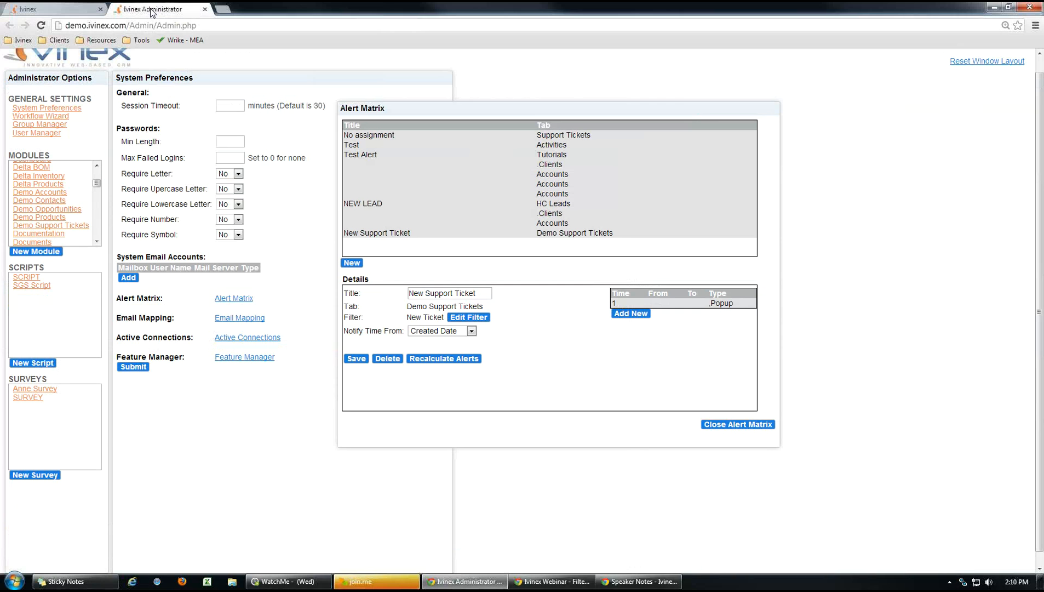
pyautogui.click(470, 320)
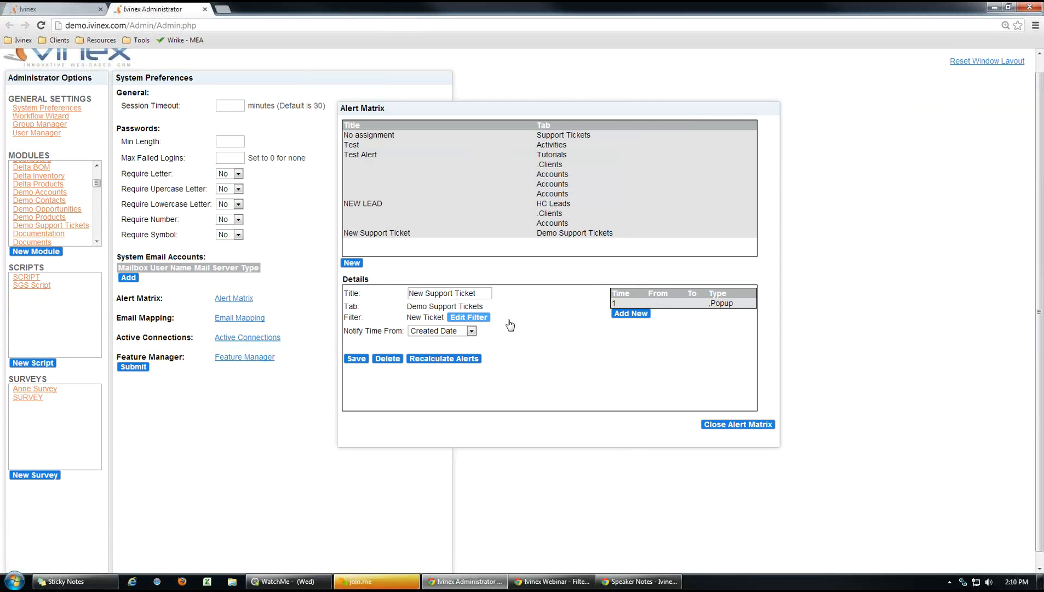
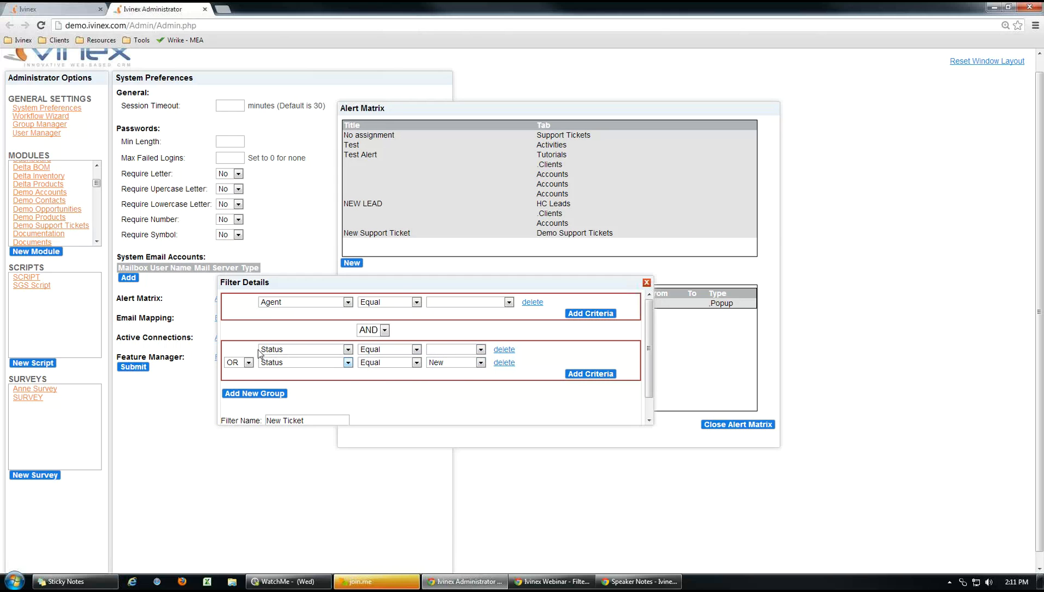
# Close the Filter Details dialog and return to the Demo Support Tickets list showing new ticket 14.
pyautogui.click(647, 283)
pyautogui.click(66, 8)
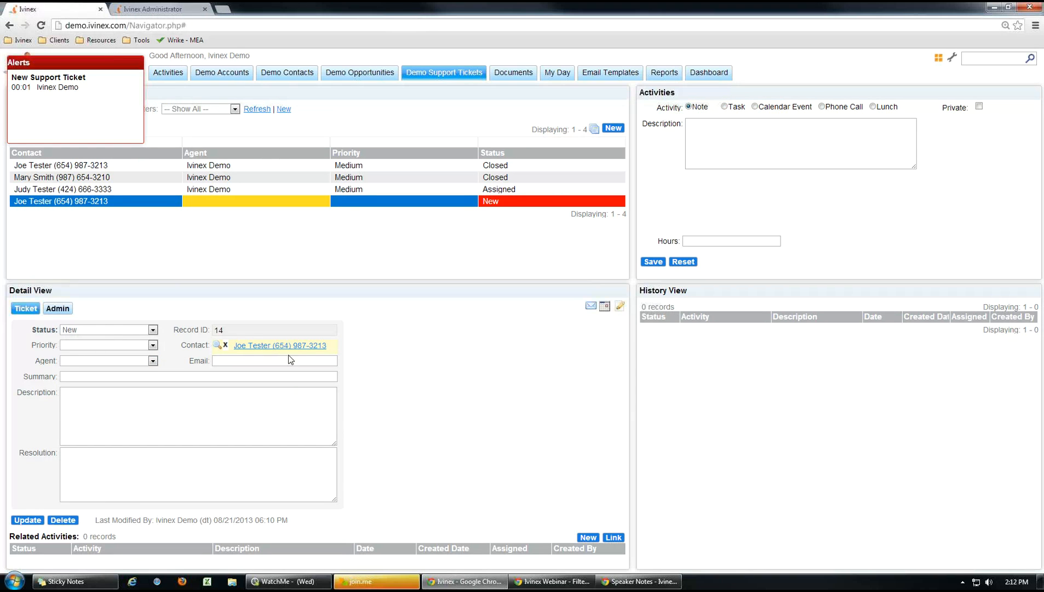
# Set ticket 14 to status Assigned with the demo agent, save, then refresh and reselect it.
pyautogui.click(153, 330)
pyautogui.click(108, 357)
pyautogui.click(153, 361)
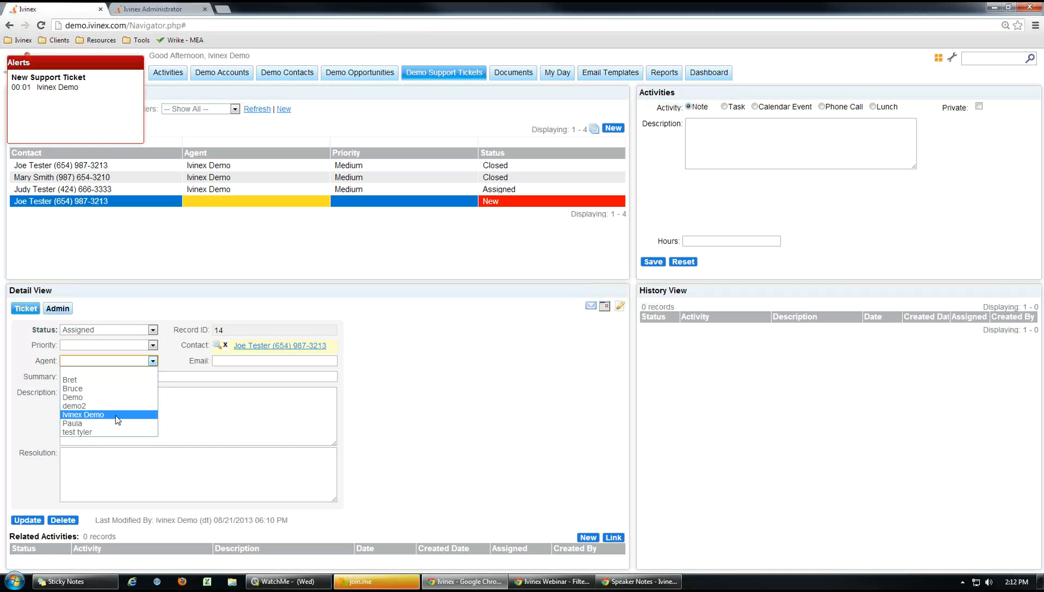
pyautogui.click(121, 416)
pyautogui.click(400, 398)
pyautogui.click(20, 518)
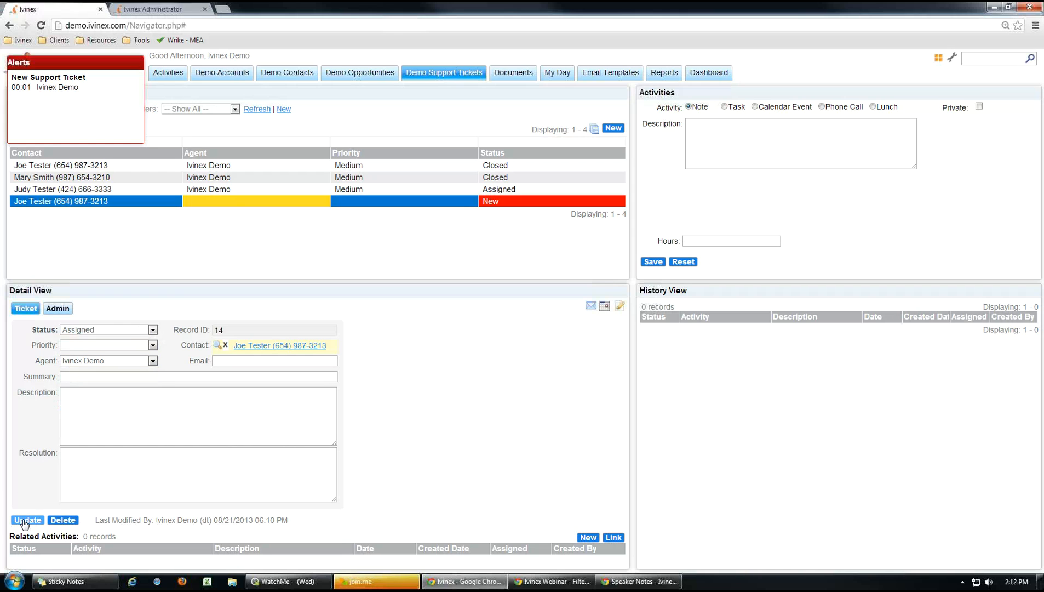
pyautogui.click(253, 109)
pyautogui.click(269, 202)
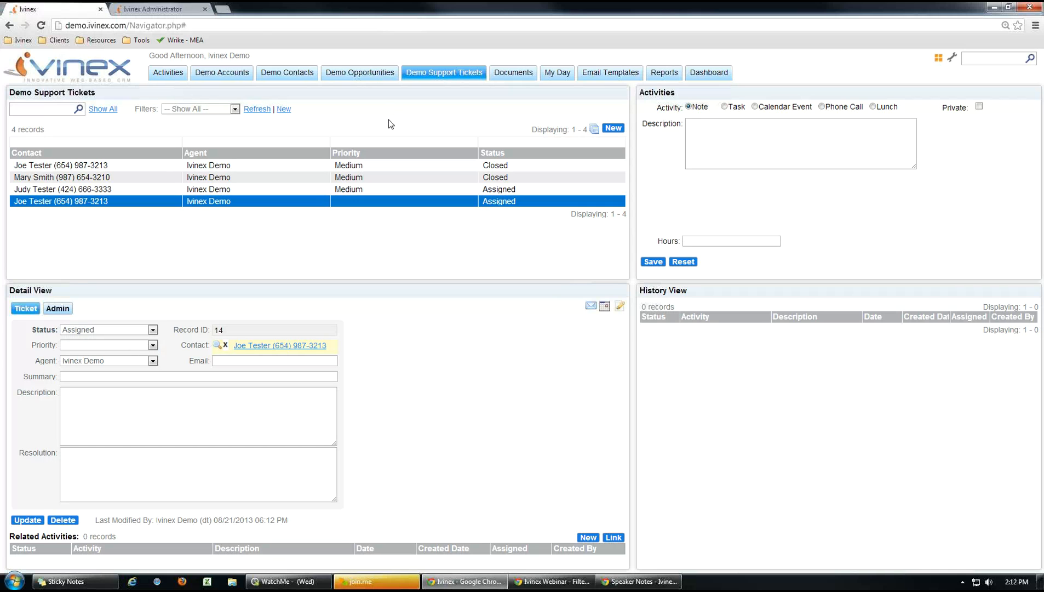
# Close the Alert Matrix, expand DEMO Support Ticket in the Workflow Wizard, then return to the tickets list.
pyautogui.click(163, 9)
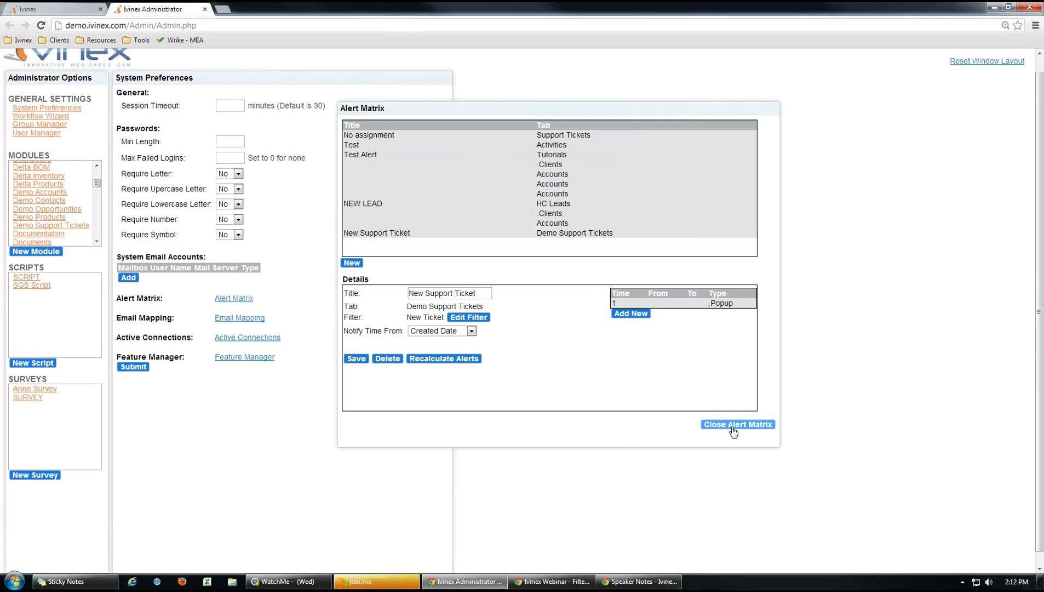
pyautogui.click(733, 425)
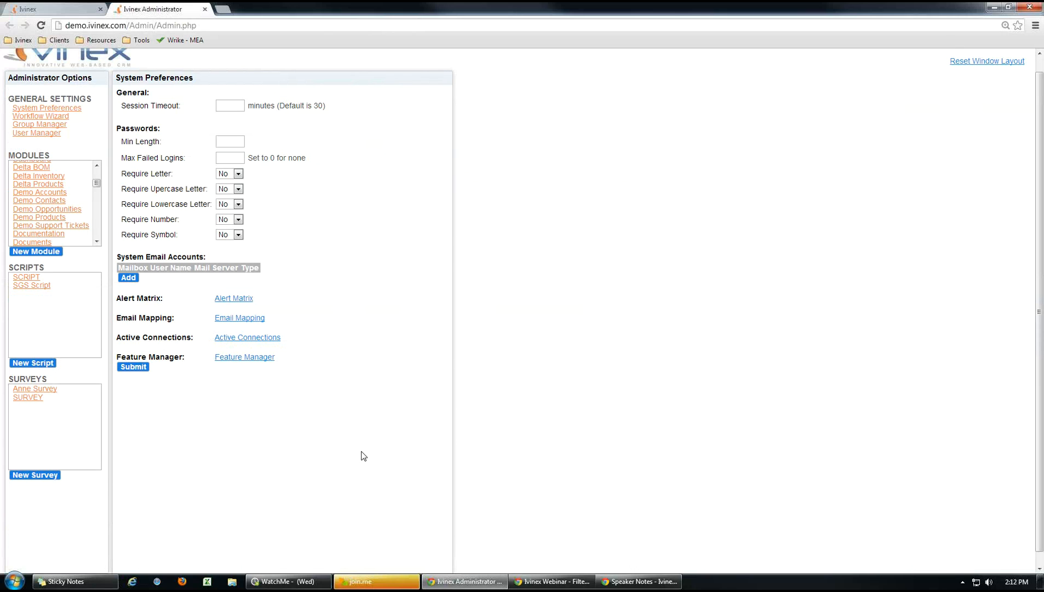
pyautogui.click(52, 116)
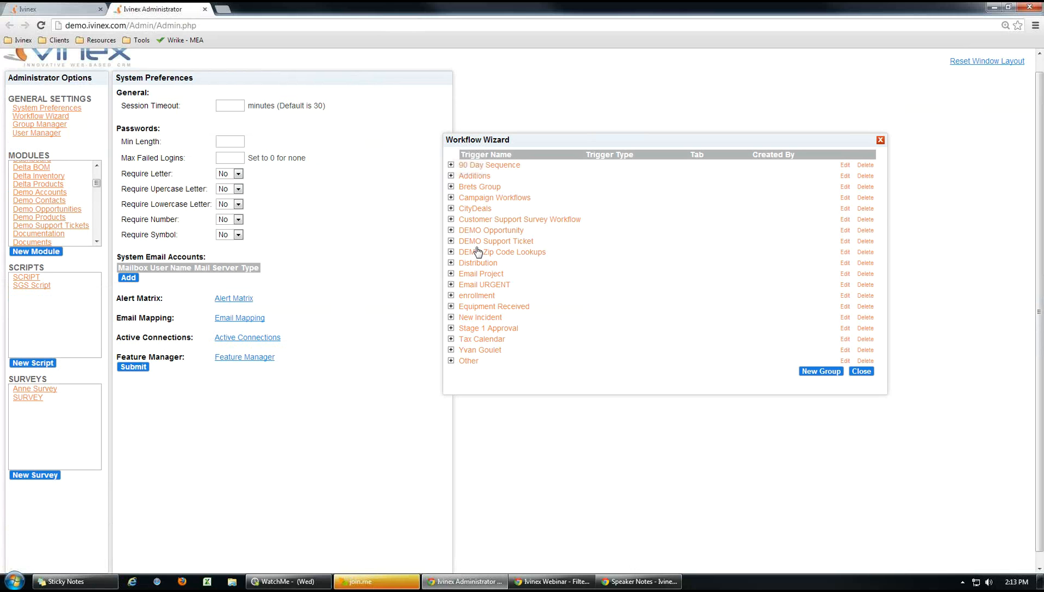
pyautogui.click(451, 241)
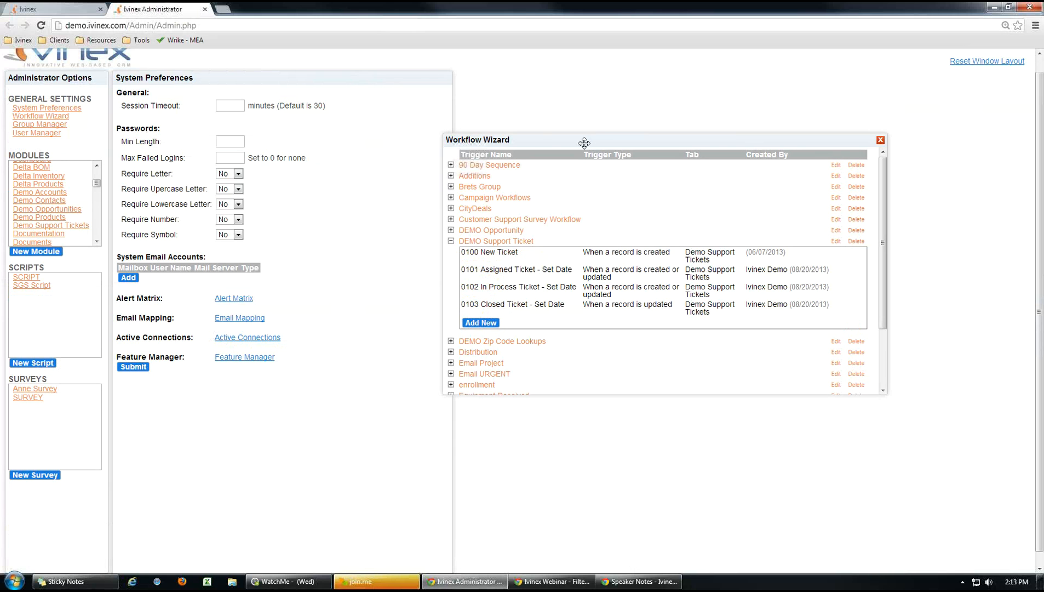
pyautogui.moveTo(583, 143); pyautogui.dragTo(514, 145)
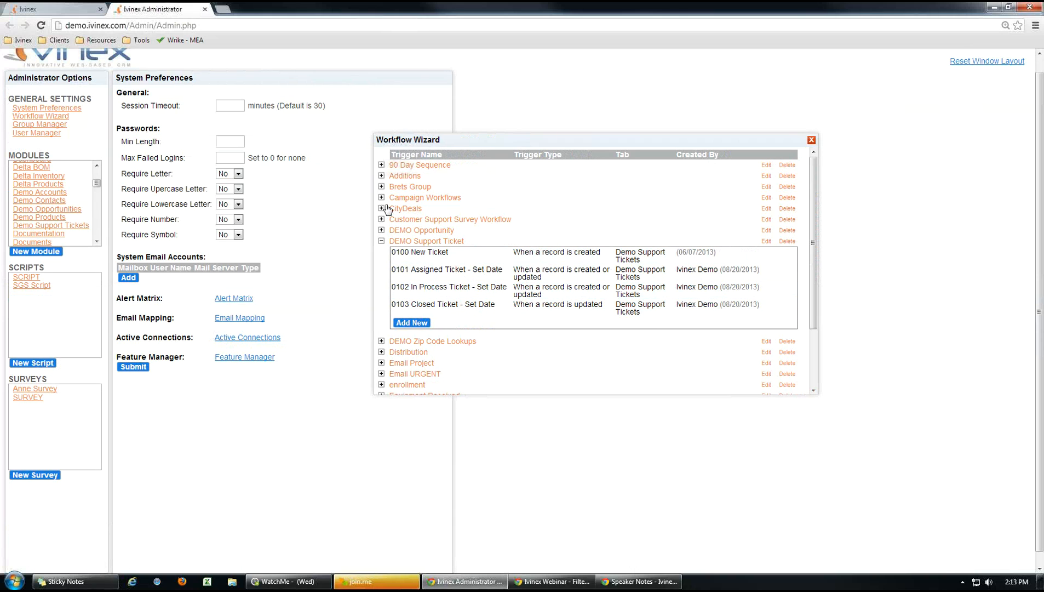
pyautogui.click(63, 8)
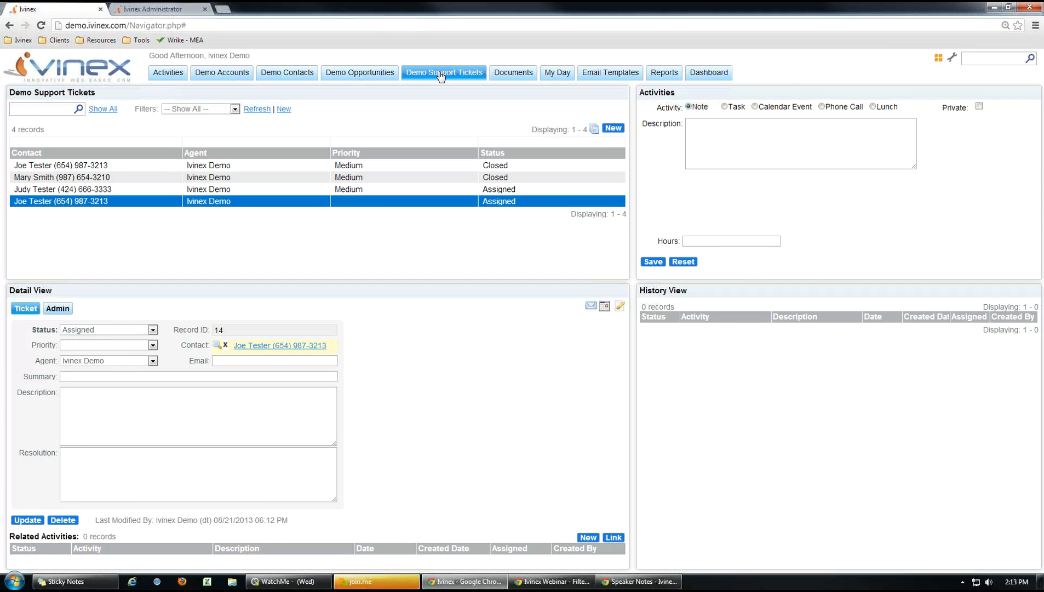
# Inspect the Closed ticket's priority and status options unchanged, view the Assigned ticket, then return to Administrator.
pyautogui.click(442, 74)
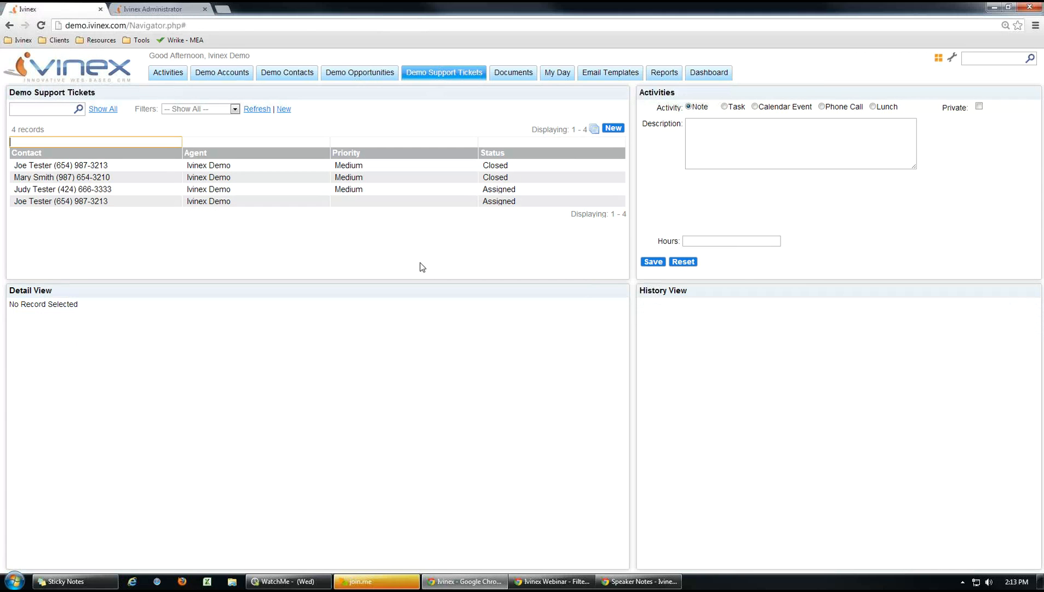
pyautogui.click(344, 166)
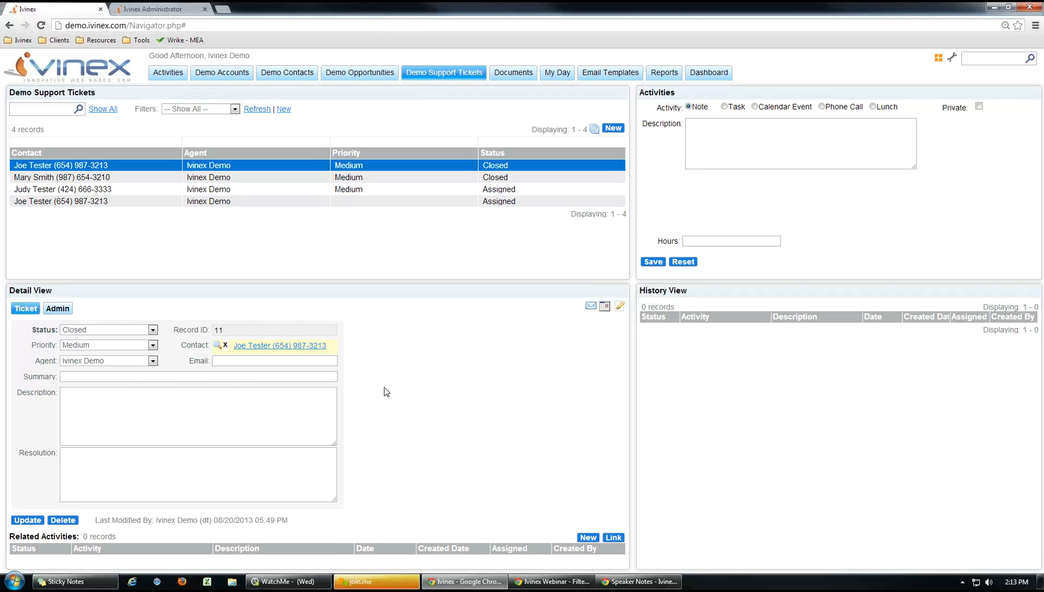
pyautogui.click(153, 346)
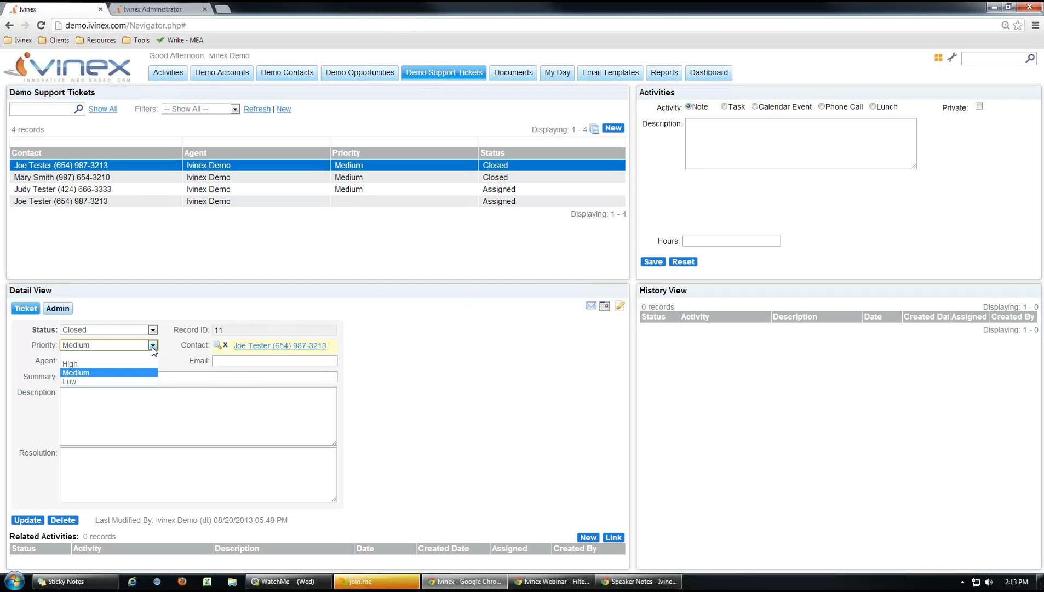
pyautogui.click(153, 349)
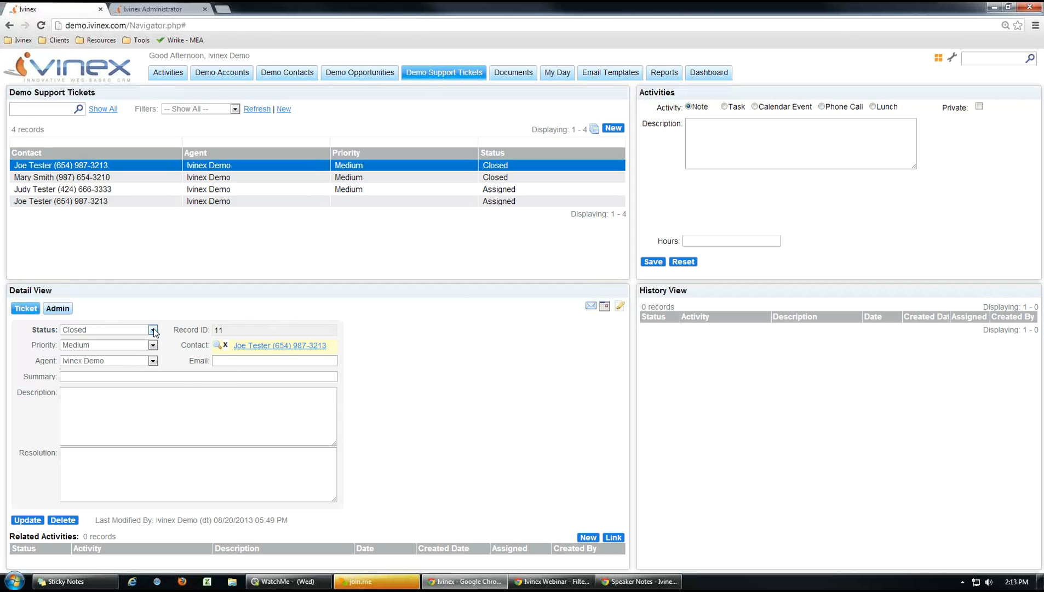
pyautogui.click(153, 330)
pyautogui.click(177, 278)
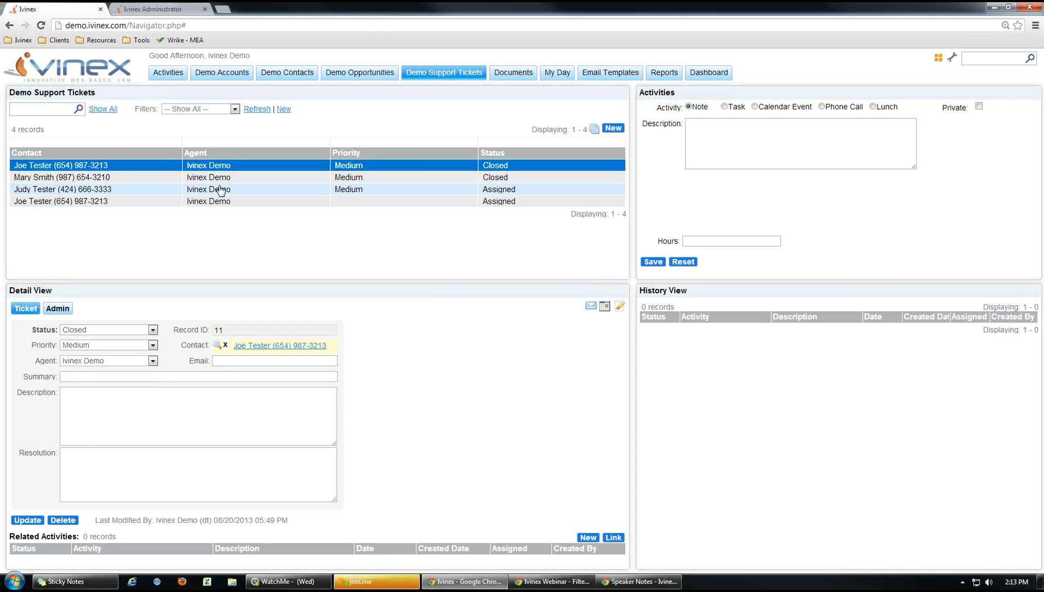
pyautogui.click(206, 202)
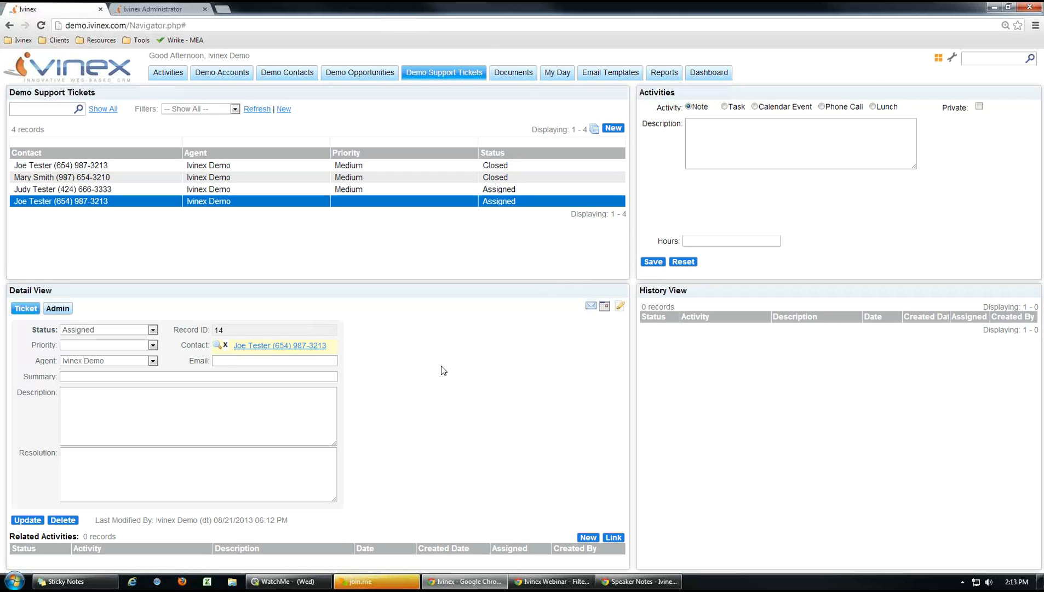
pyautogui.click(163, 9)
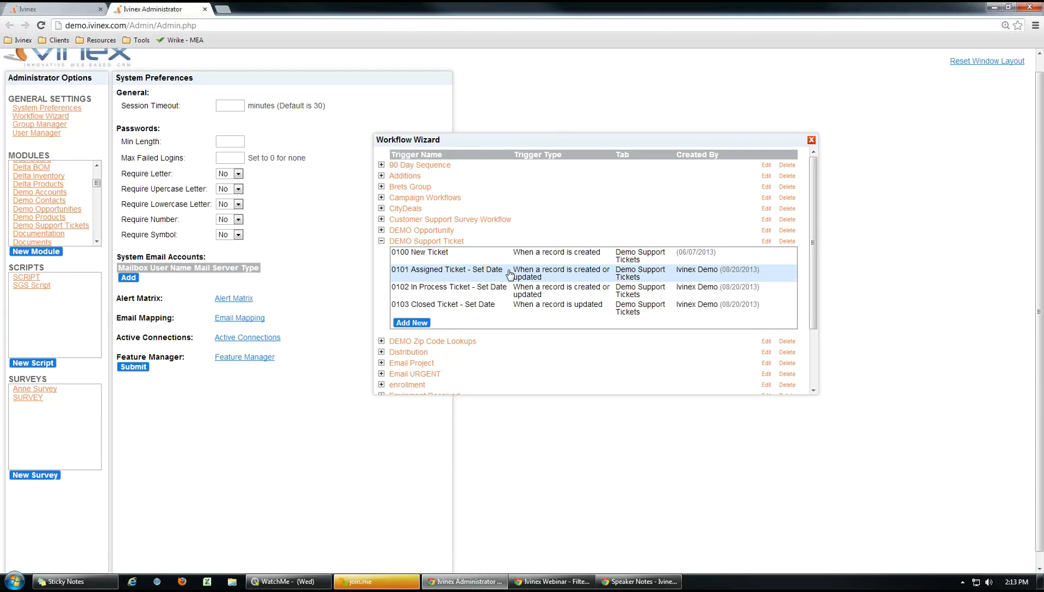
# Open the 0101 Assigned Ticket - Set Date workflow and review its Blank Date filter.
pyautogui.click(439, 278)
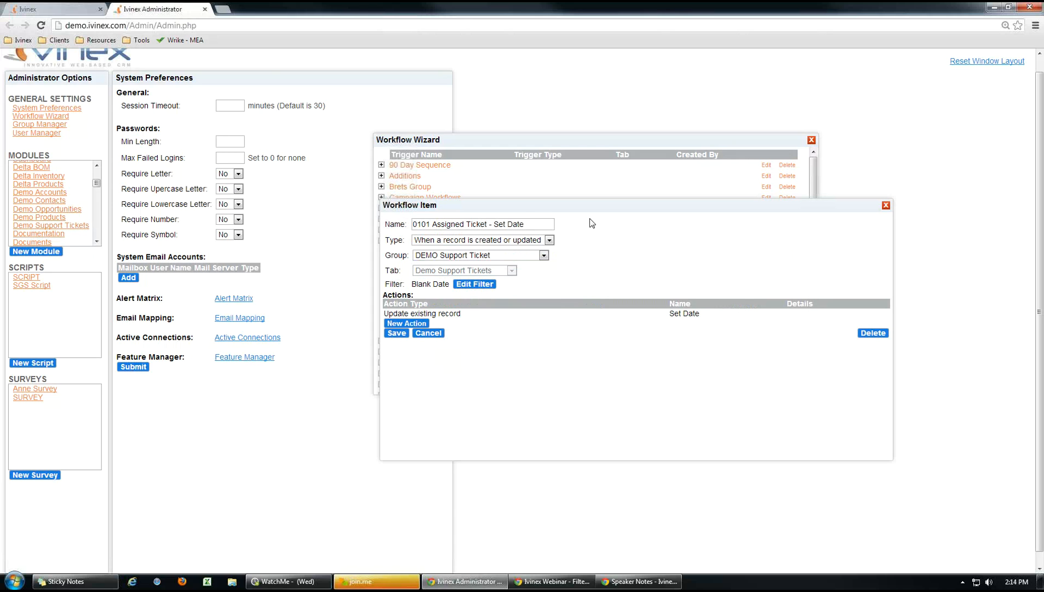
pyautogui.moveTo(593, 206); pyautogui.dragTo(624, 204)
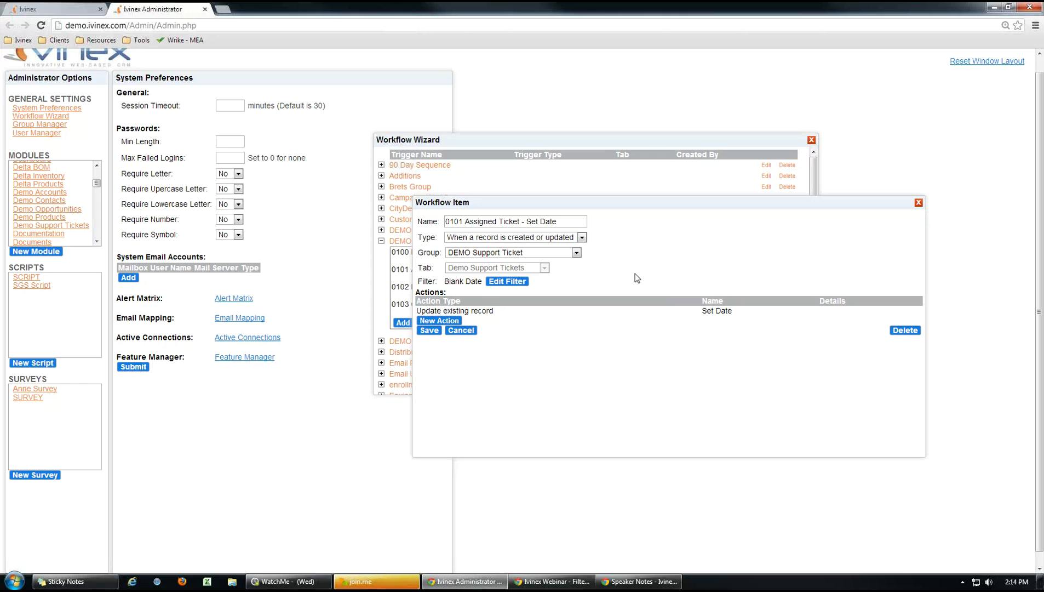
pyautogui.click(501, 282)
pyautogui.moveTo(570, 285); pyautogui.dragTo(684, 242)
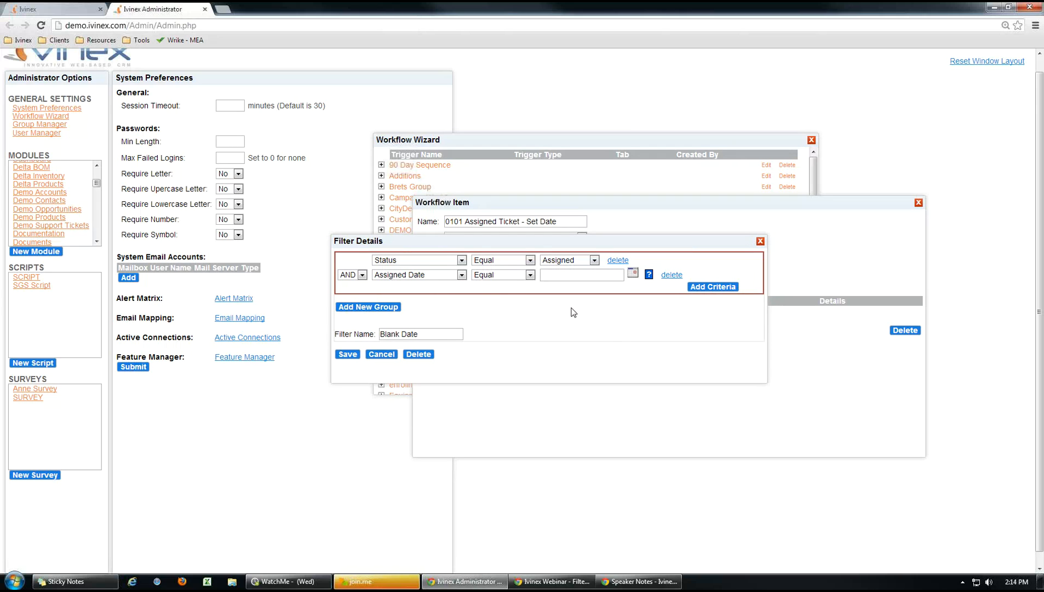
pyautogui.click(381, 354)
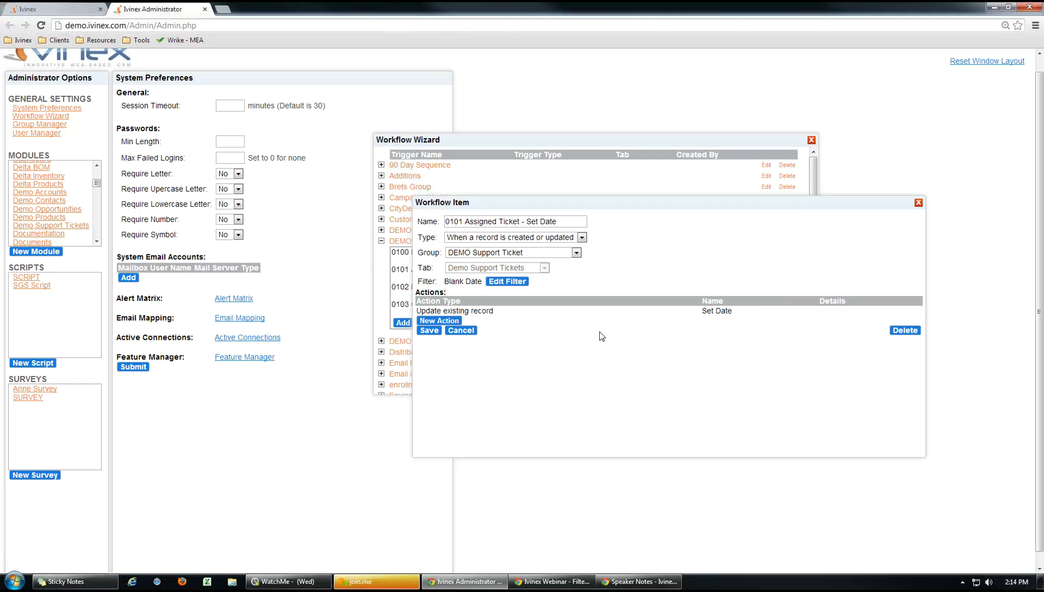
# Review the Set Date action's value for Assigned Date and close it without saving.
pyautogui.click(487, 313)
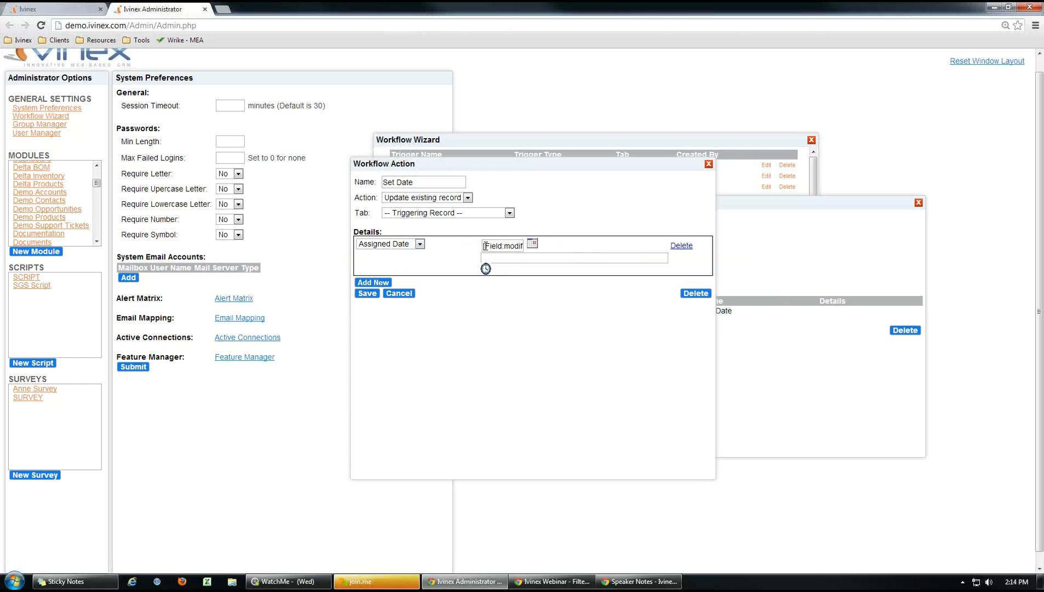
pyautogui.moveTo(483, 246); pyautogui.dragTo(552, 249)
pyautogui.click(399, 294)
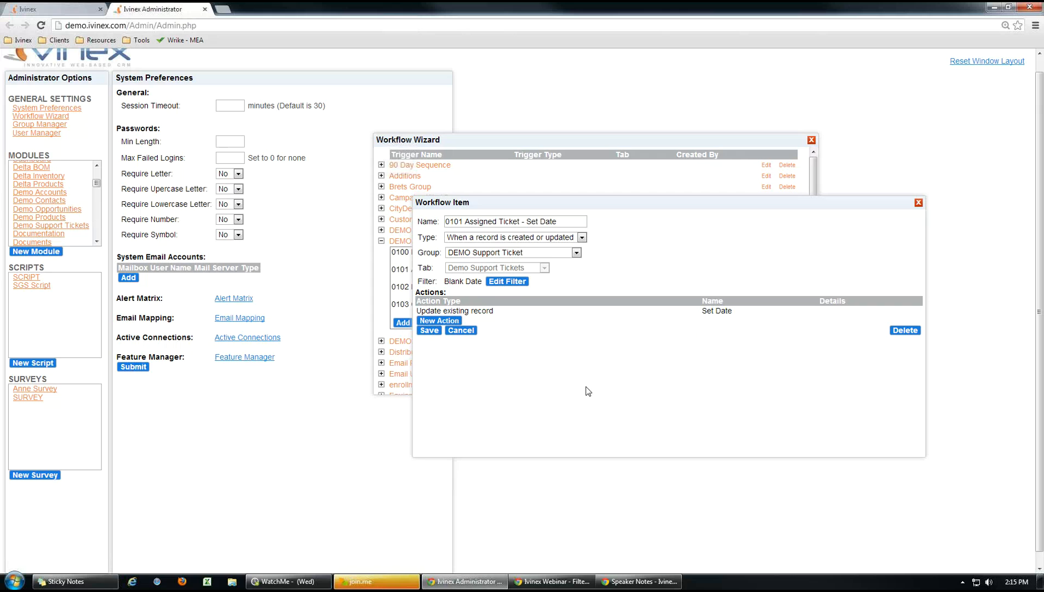
# Check ticket 14's Admin tab for its recorded Assigned Date, then show the 'Where to use filters?' slide.
pyautogui.click(71, 10)
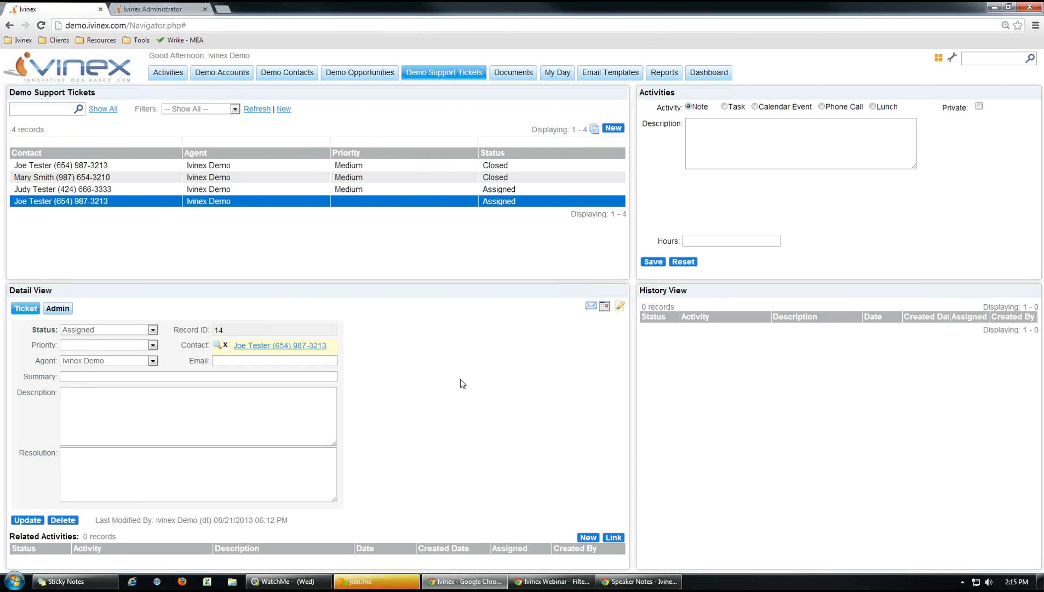
pyautogui.click(58, 309)
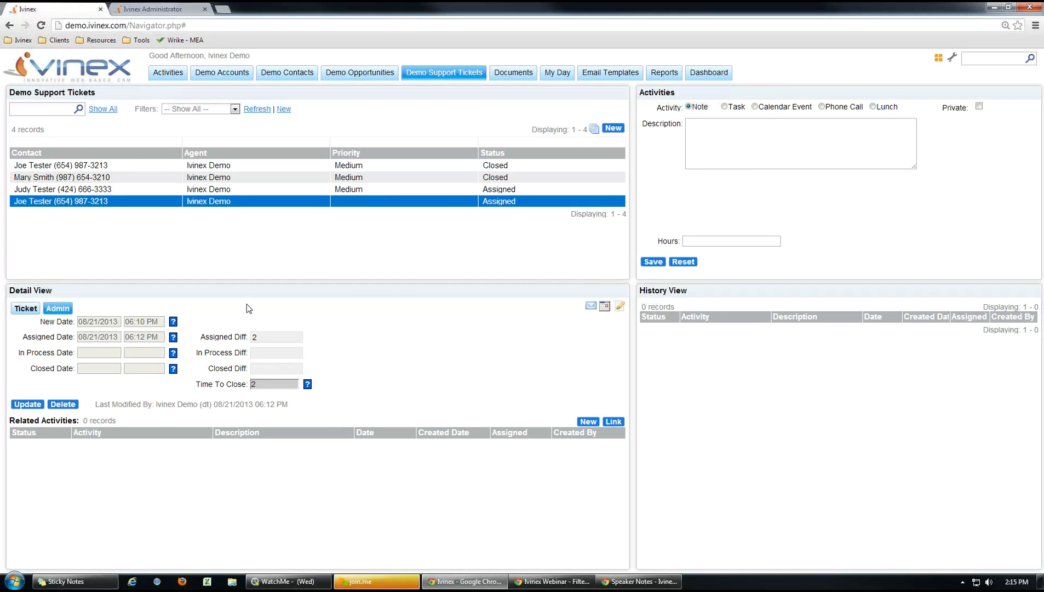
pyautogui.click(25, 308)
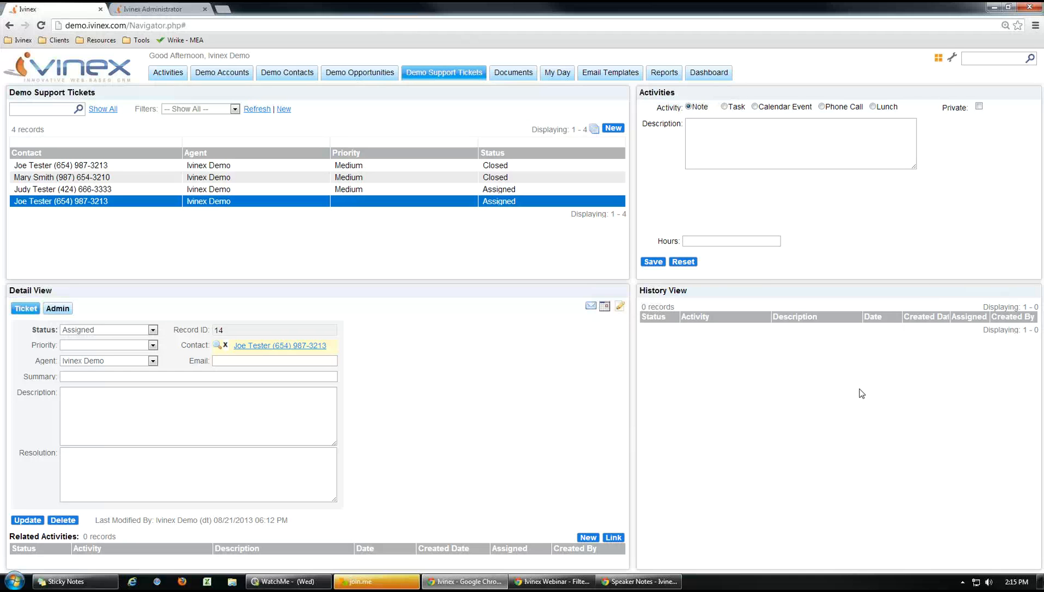
pyautogui.moveTo(466, 581)
pyautogui.click(541, 523)
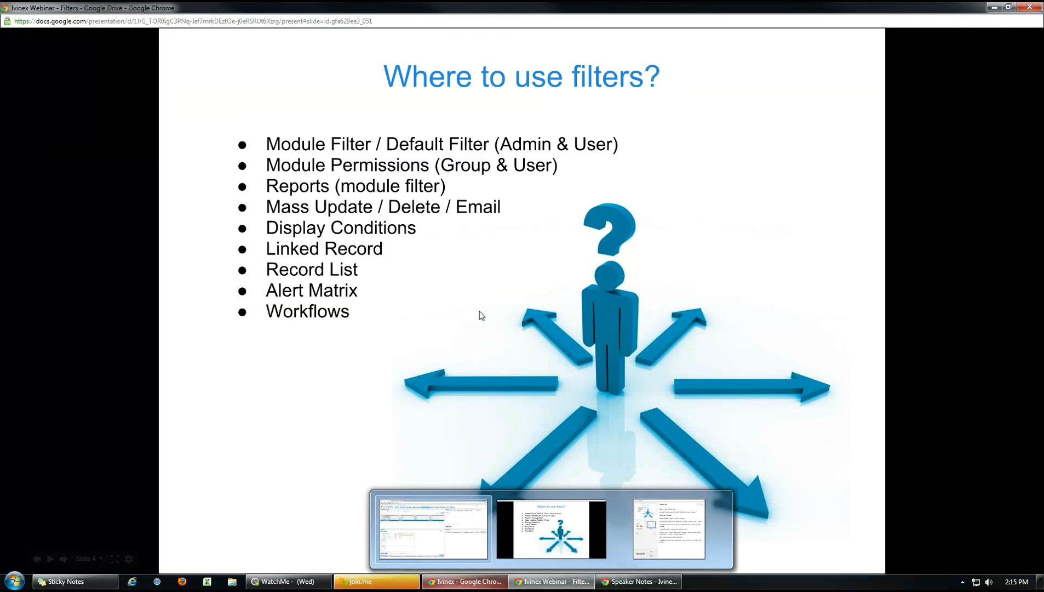